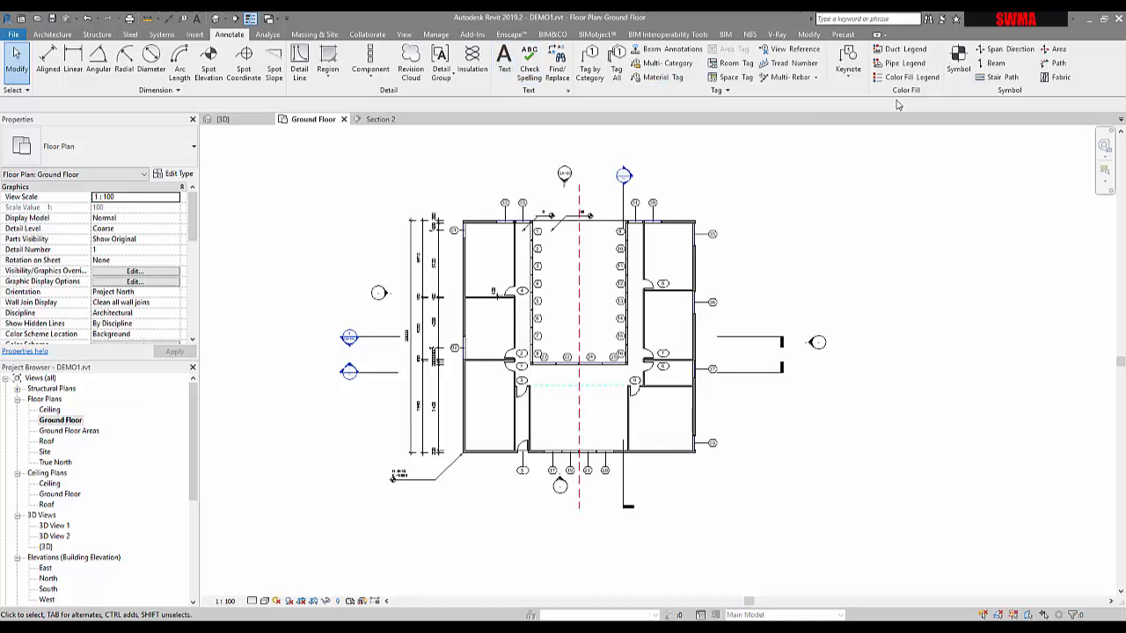
Step: Place a four-line text note reading KITCHEN AREA, LAUNDRY, SCULLY, CLOAKROOM inside the central room of the ground floor plan
{"action": "left_click", "coordinate": [504, 63]}
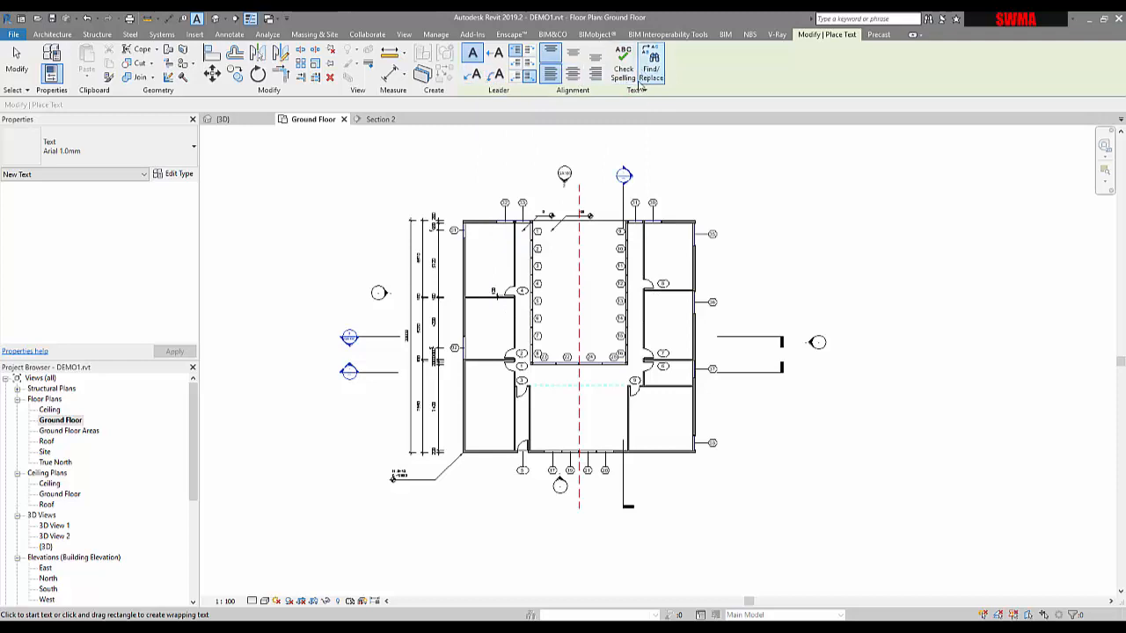
{"action": "left_click", "coordinate": [631, 91]}
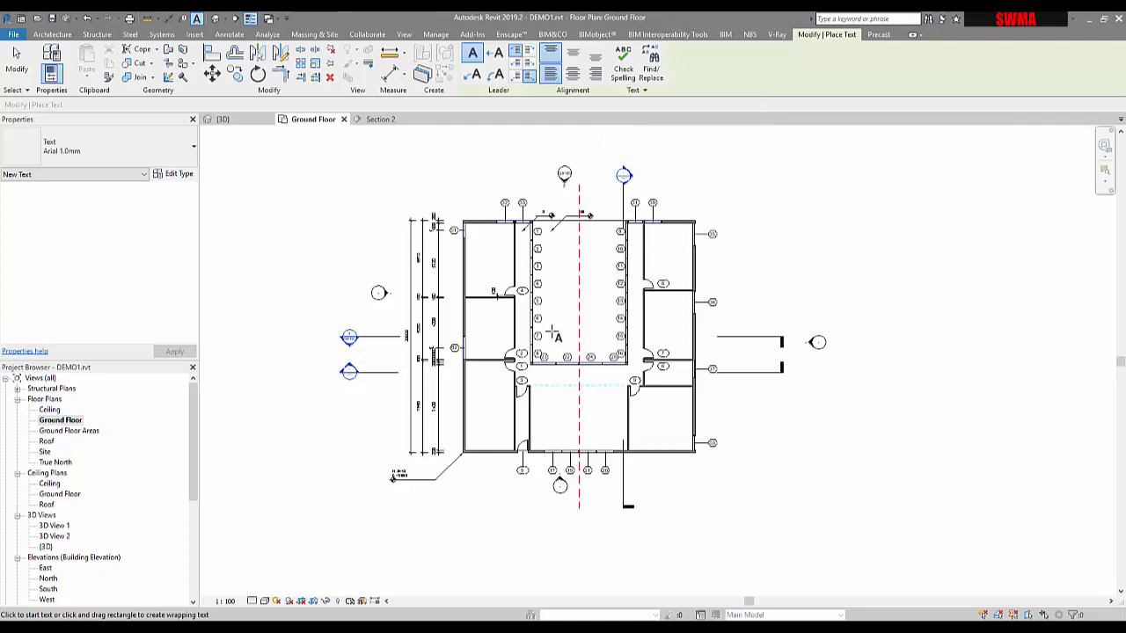
{"action": "scroll", "coordinate": [549, 328], "scroll_direction": "up", "scroll_amount": 3}
{"action": "middle_click_drag", "start_coordinate": [611, 495], "coordinate": [578, 377]}
{"action": "scroll", "coordinate": [578, 377], "scroll_direction": "up", "scroll_amount": 3}
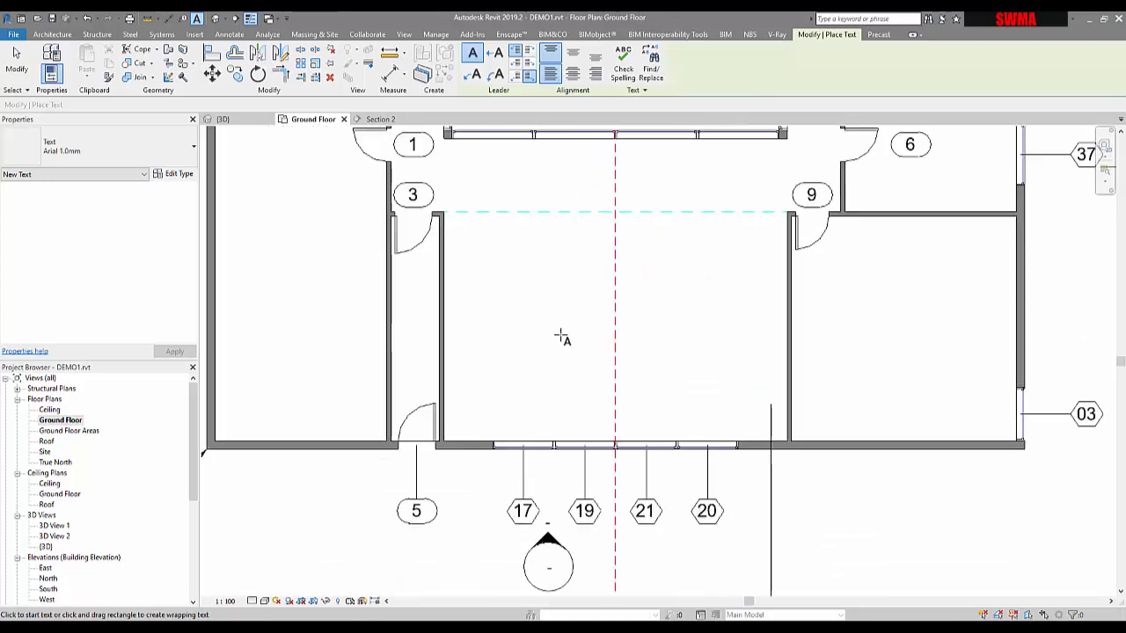
{"action": "left_click", "coordinate": [528, 301]}
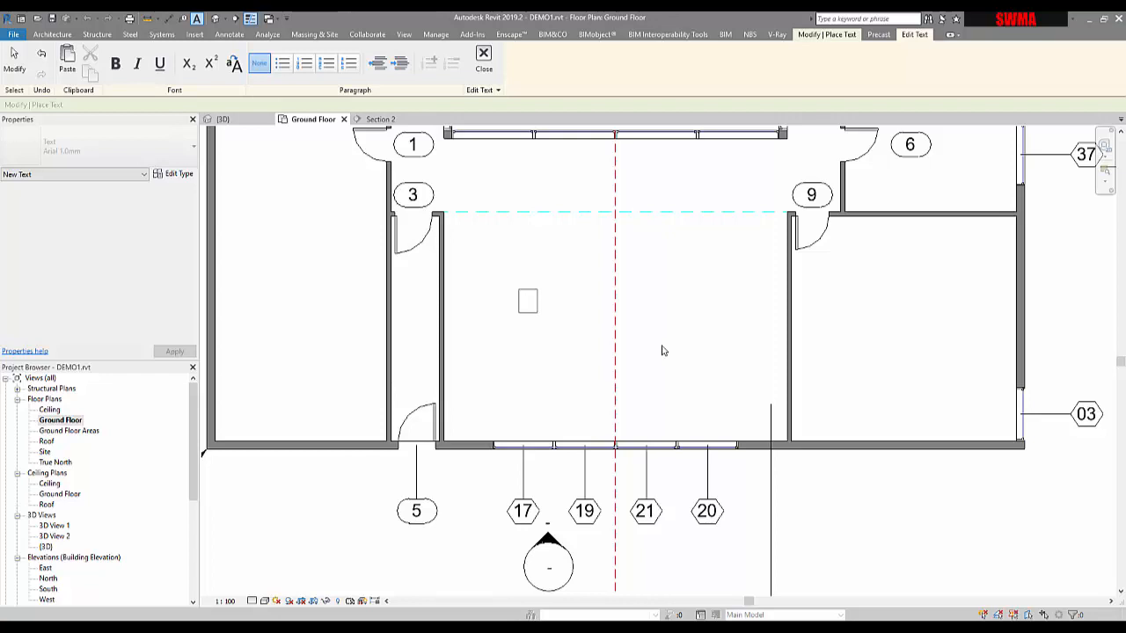
{"action": "type", "text": "CHEN"}
{"action": "key", "text": "Return"}
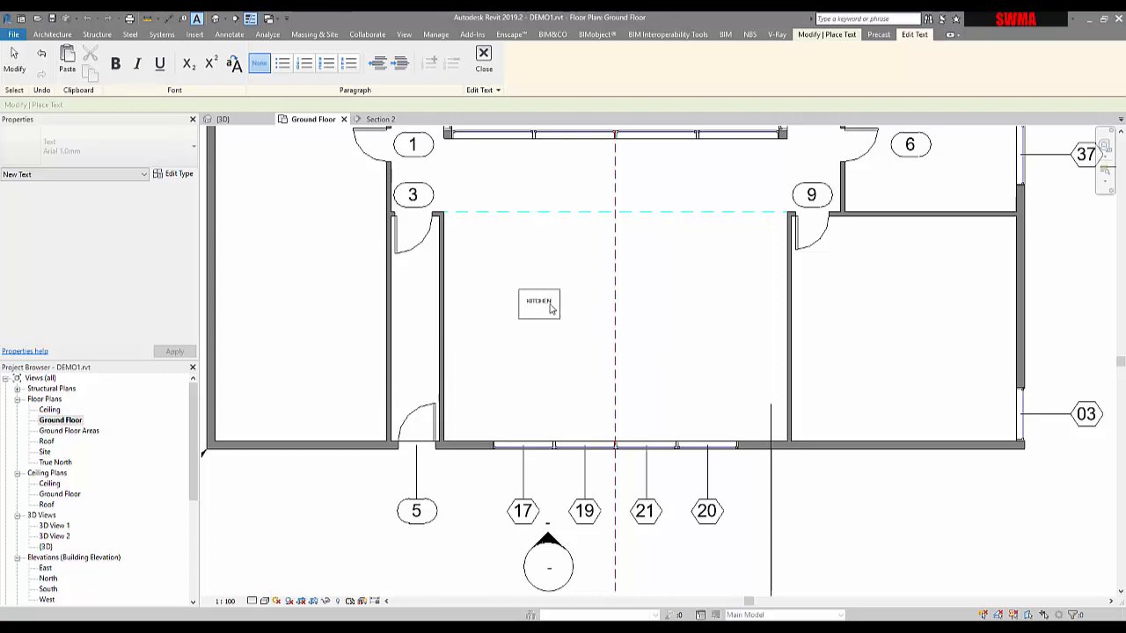
{"action": "type", "text": "REA"}
{"action": "key", "text": "Return"}
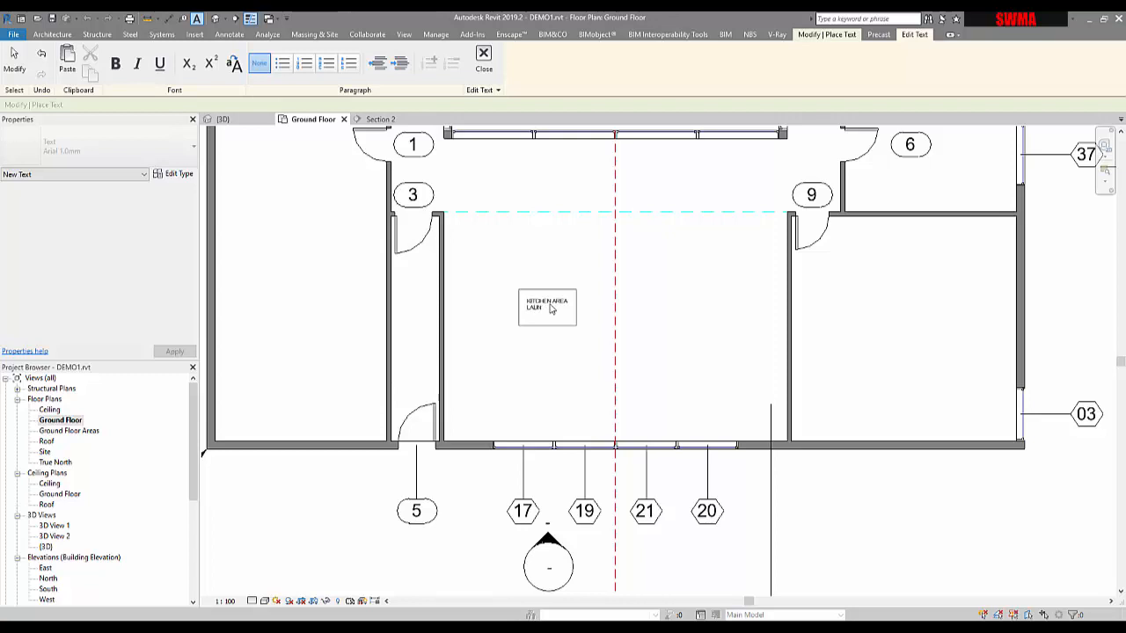
{"action": "type", "text": "LAUNDRY"}
{"action": "key", "text": "Return"}
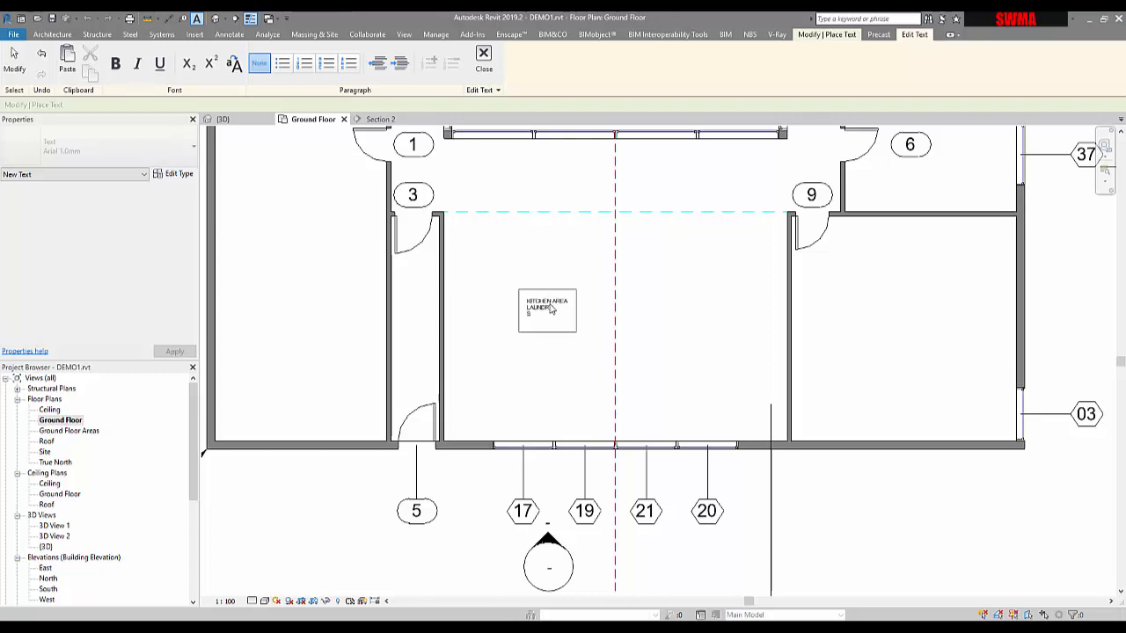
{"action": "type", "text": "SCULLY"}
{"action": "key", "text": "Return"}
{"action": "type", "text": "CLOAKROOM"}
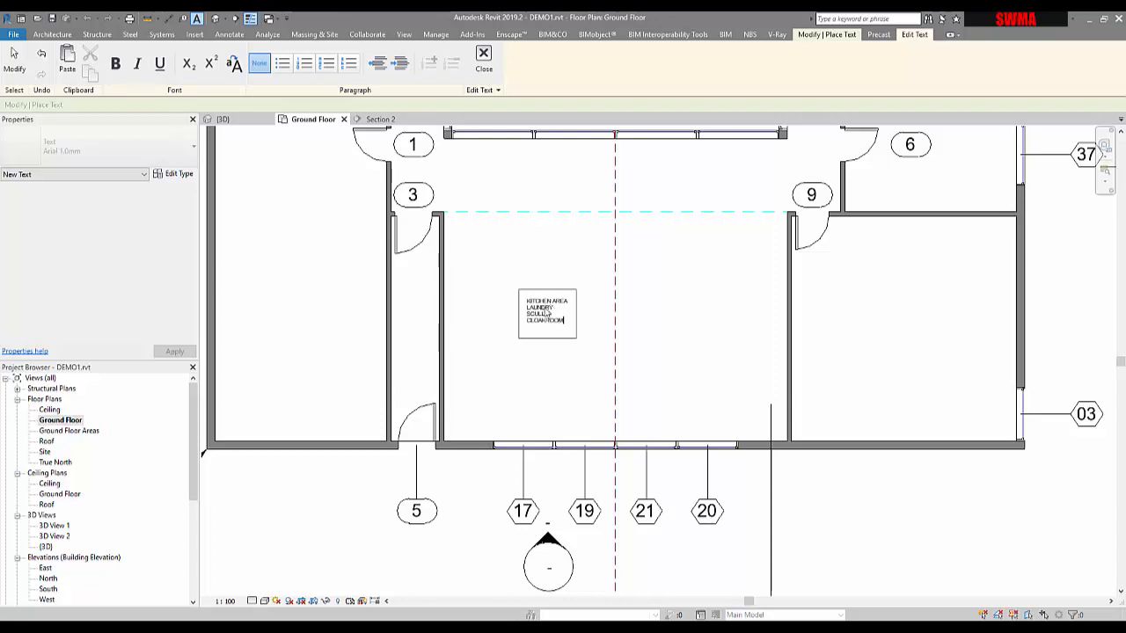
{"action": "left_click", "coordinate": [815, 318]}
{"action": "scroll", "coordinate": [548, 334], "scroll_direction": "up", "scroll_amount": 2}
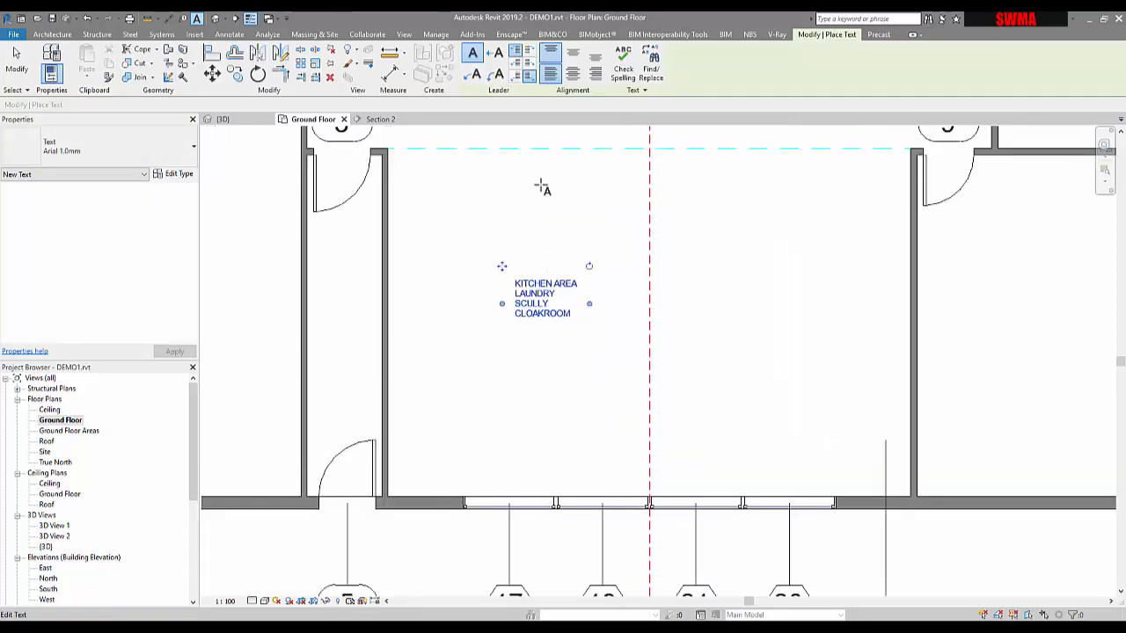
{"action": "left_click", "coordinate": [499, 62]}
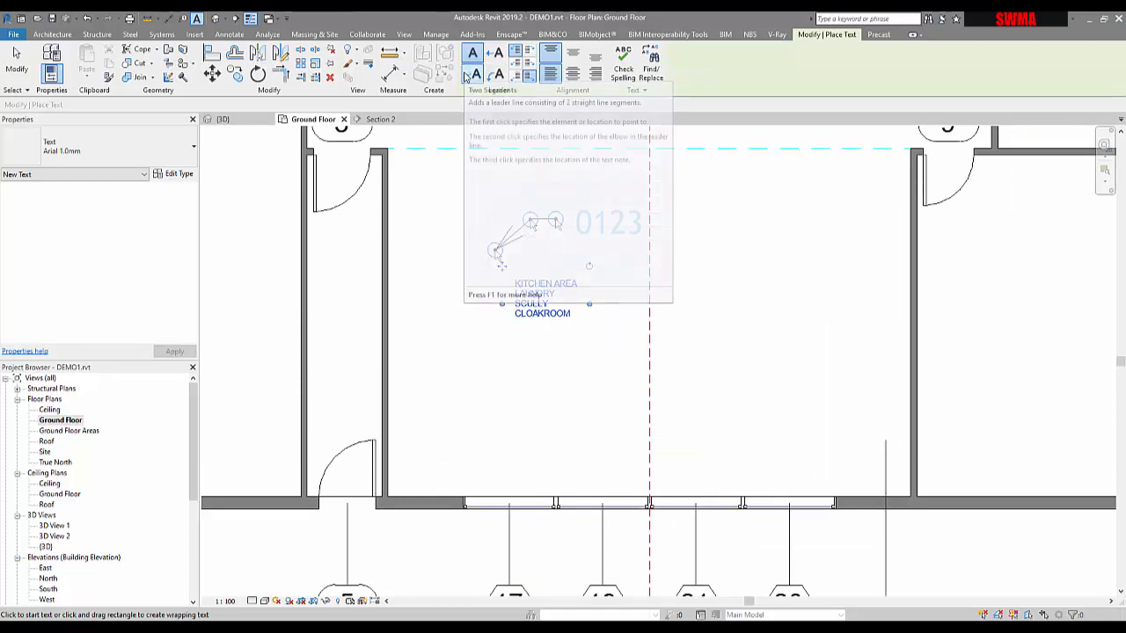
{"action": "left_click", "coordinate": [498, 290]}
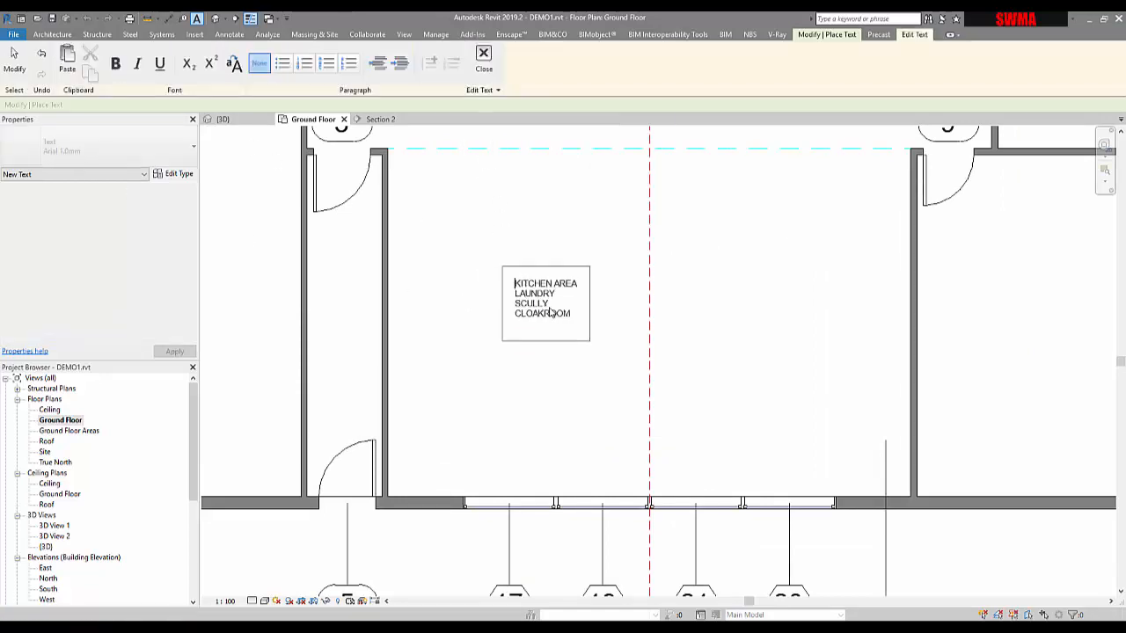
{"action": "left_click", "coordinate": [537, 246]}
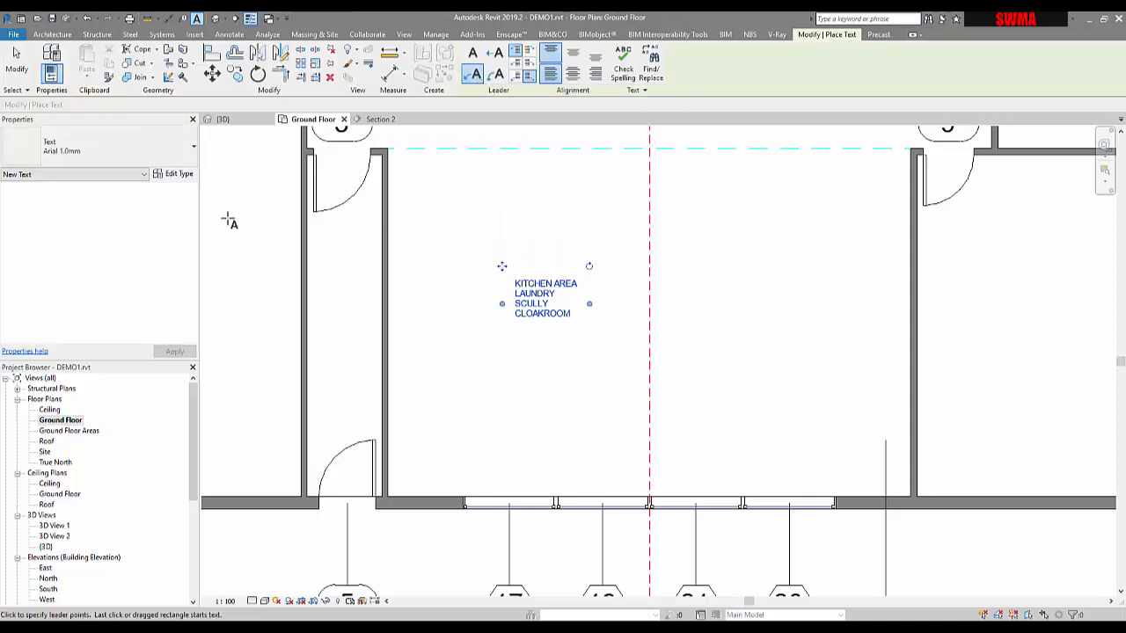
{"action": "left_click", "coordinate": [559, 342]}
{"action": "key", "text": "Escape"}
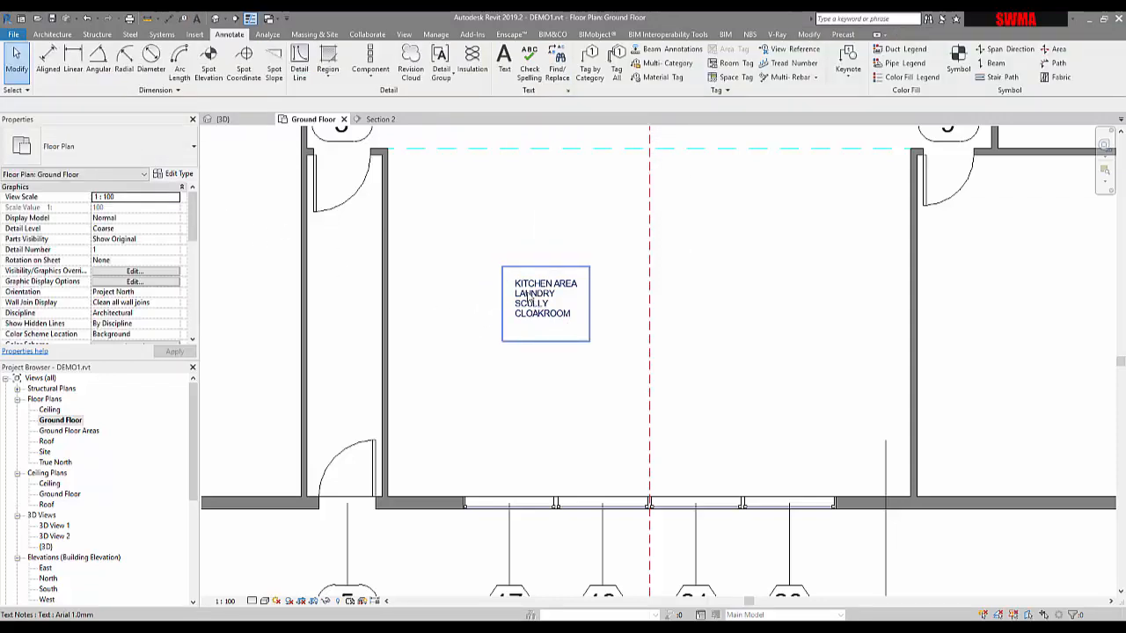
Step: Add a leader to the left side of the text note and reposition its arrow end and elbow down toward the room
{"action": "left_click", "coordinate": [528, 294]}
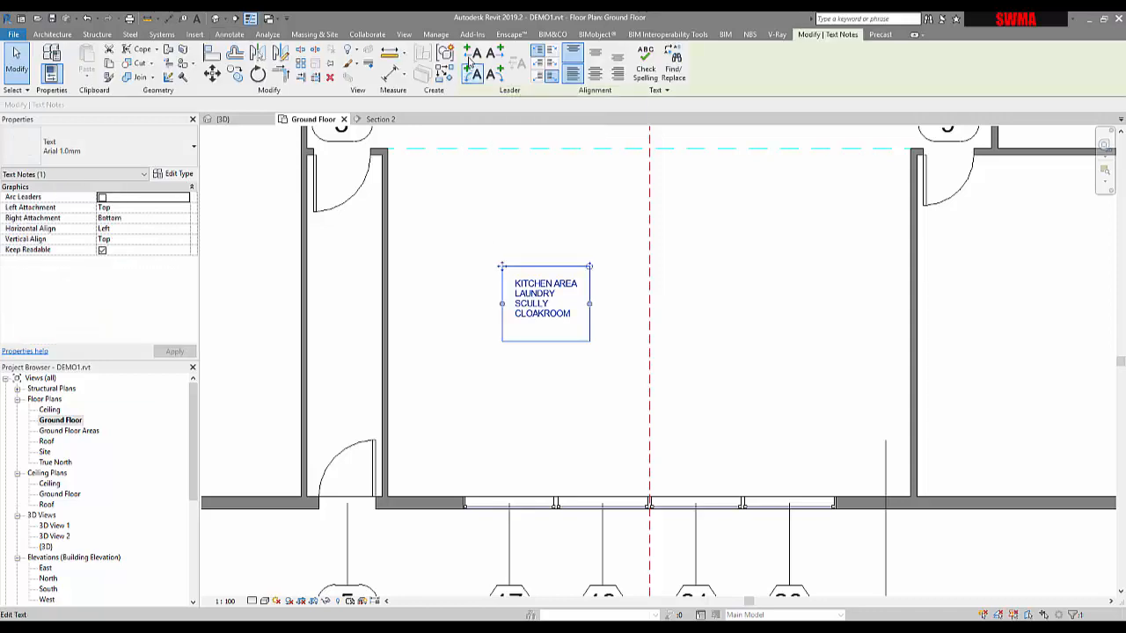
{"action": "left_click", "coordinate": [469, 75]}
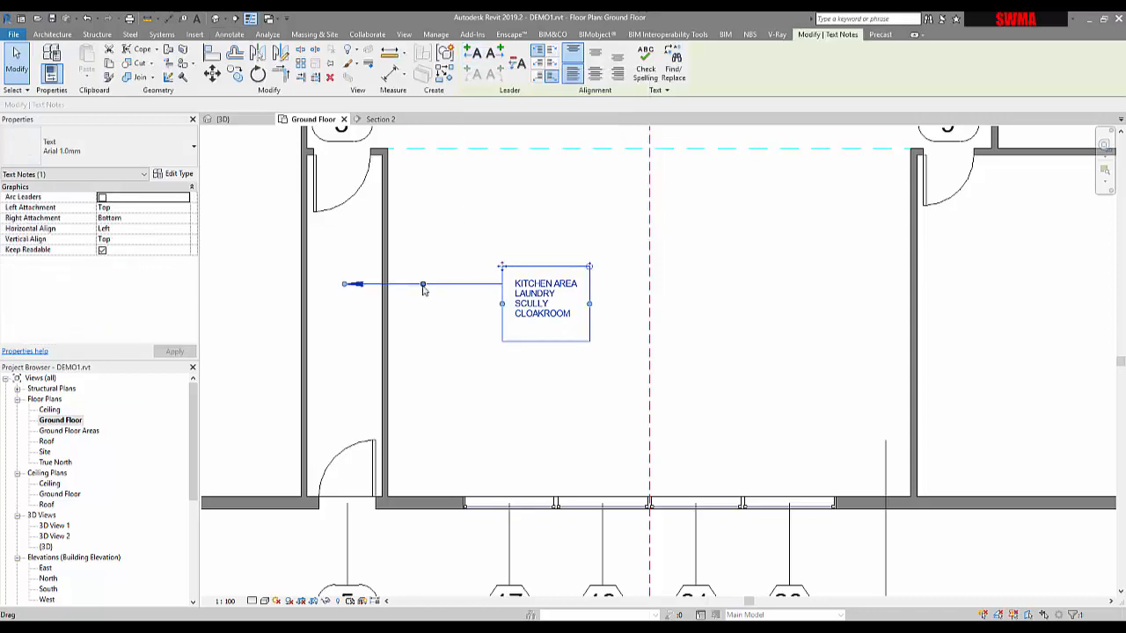
{"action": "left_click_drag", "start_coordinate": [419, 284], "coordinate": [432, 358]}
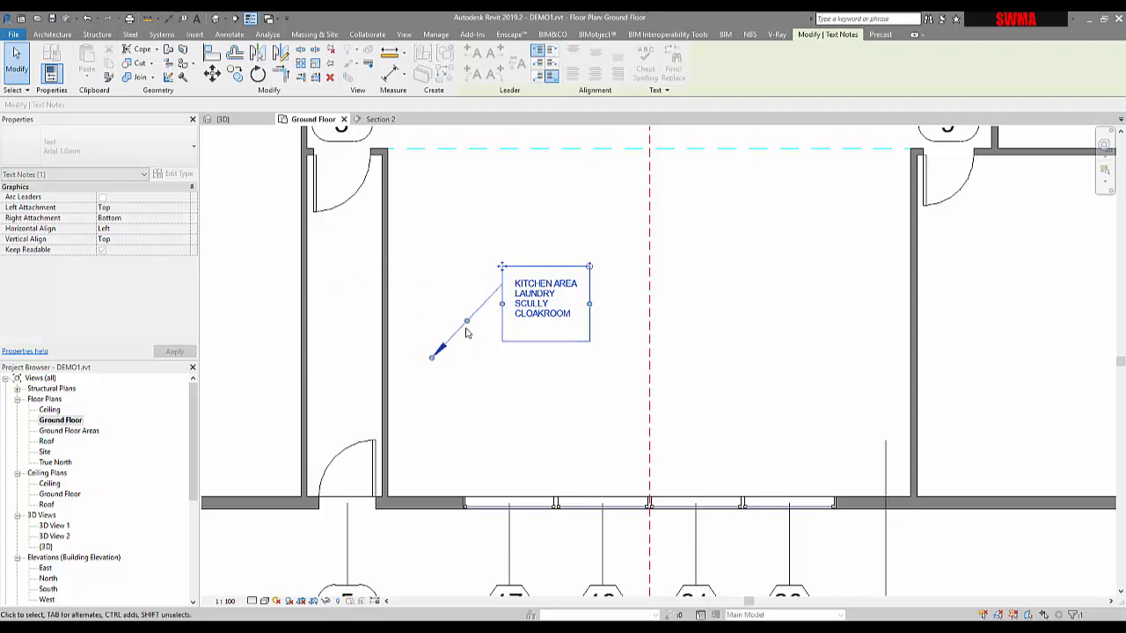
{"action": "left_click_drag", "start_coordinate": [466, 321], "coordinate": [459, 284]}
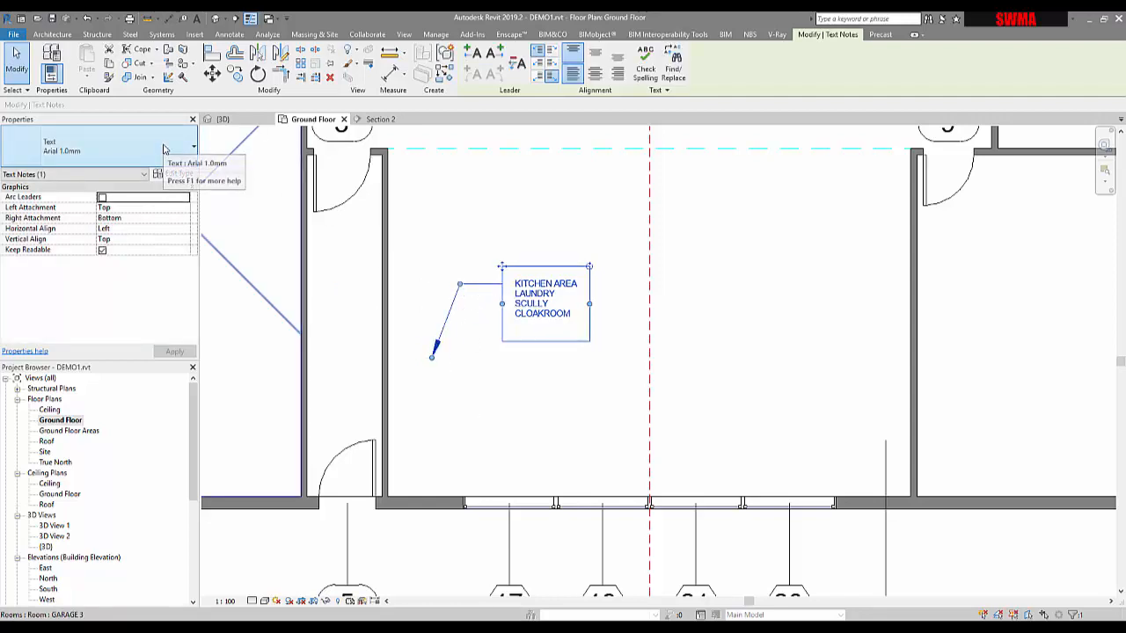
Step: Switch the text note's leader to an arc leader, then turn arc leaders off again
{"action": "left_click", "coordinate": [102, 198]}
{"action": "left_click", "coordinate": [173, 352]}
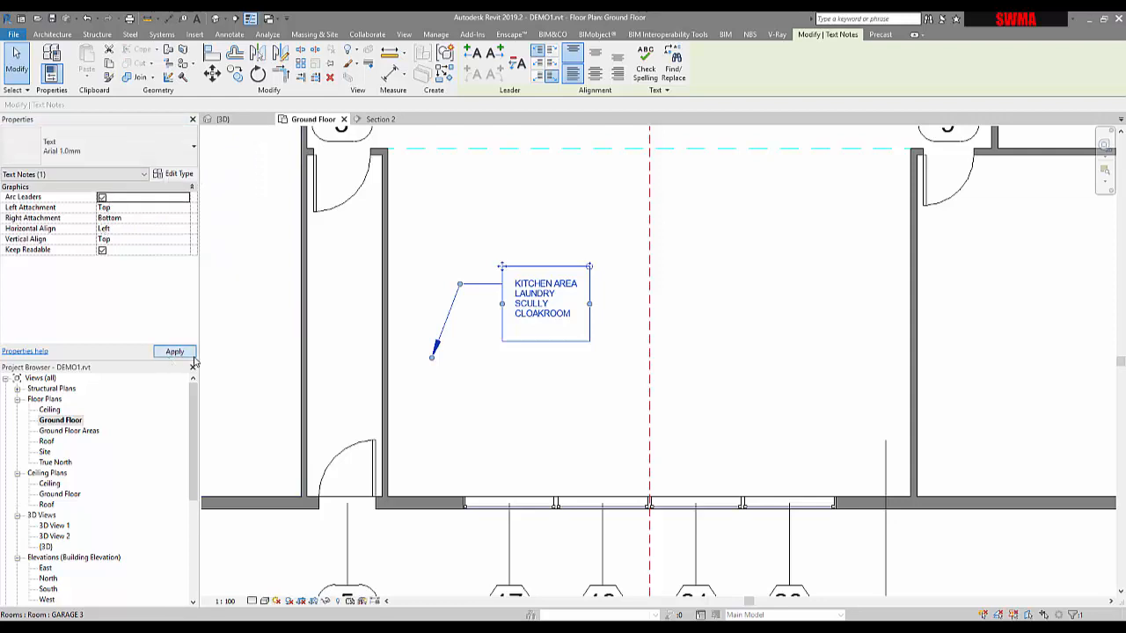
{"action": "left_click", "coordinate": [102, 198]}
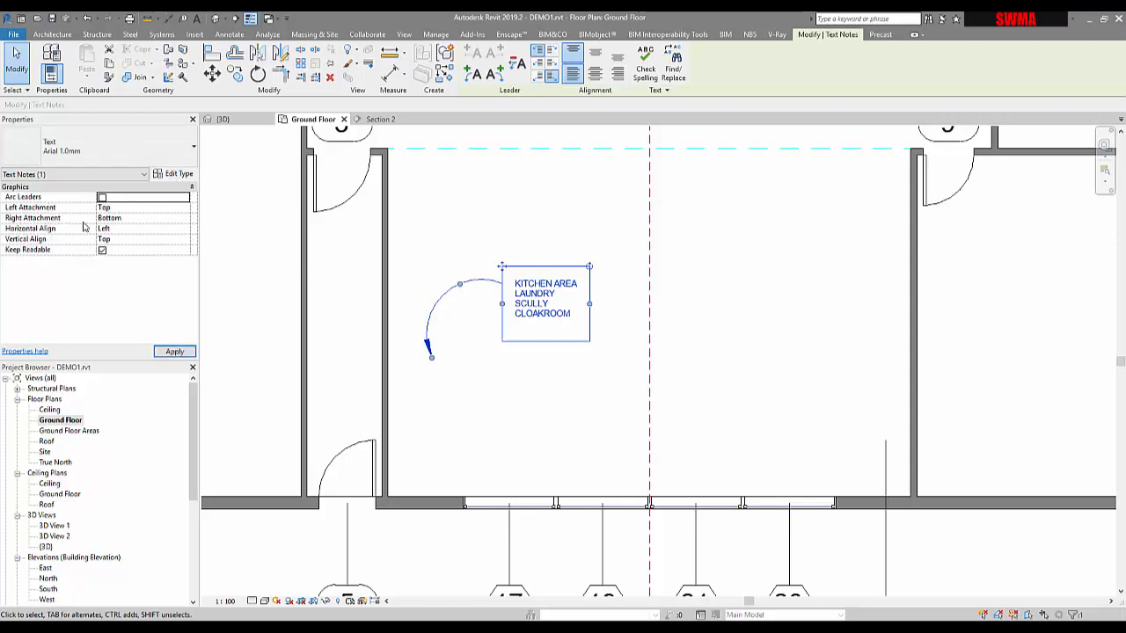
Step: Open the text type's properties and set its Text Font to ISOCPEUR, applying the change
{"action": "left_click", "coordinate": [186, 178]}
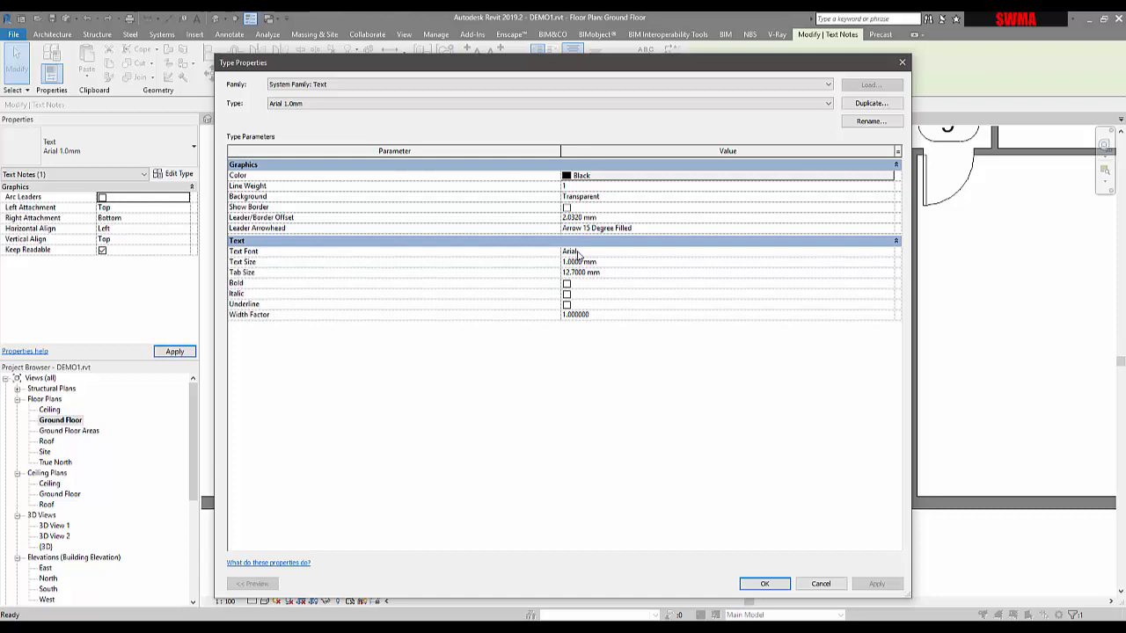
{"action": "left_click", "coordinate": [890, 253]}
{"action": "left_click", "coordinate": [890, 252]}
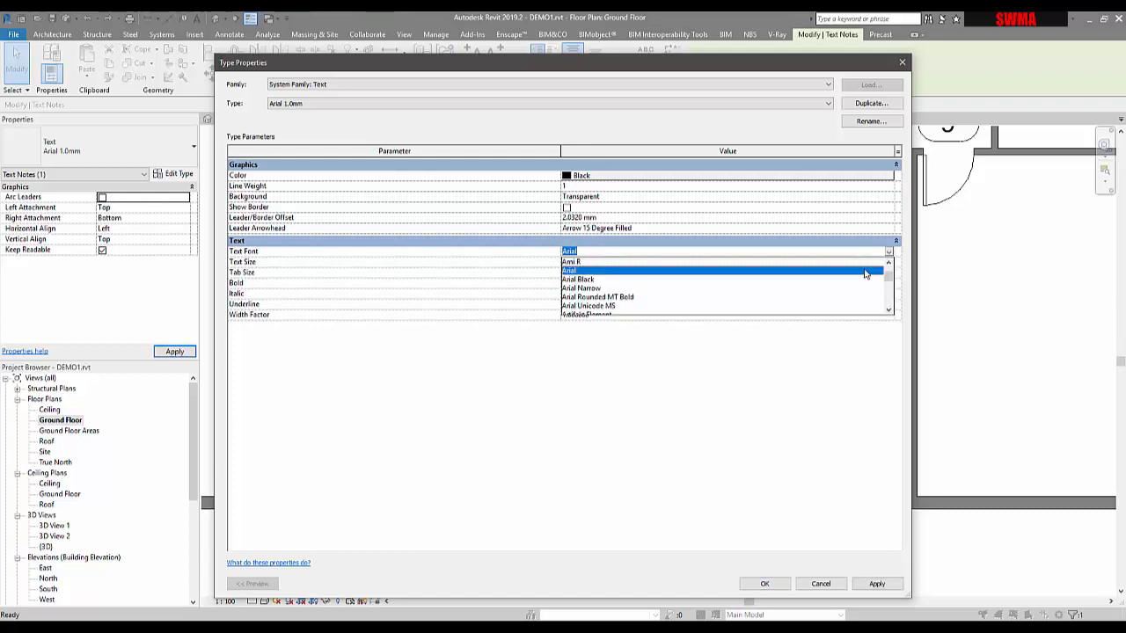
{"action": "type", "text": "ico"}
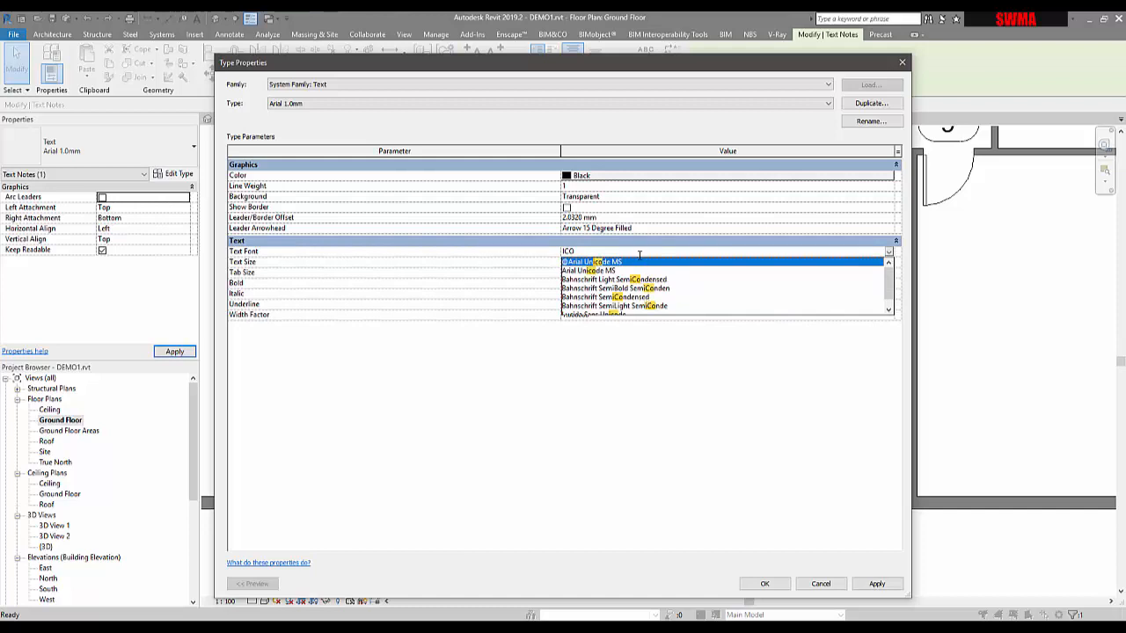
{"action": "key", "text": "BackSpace"}
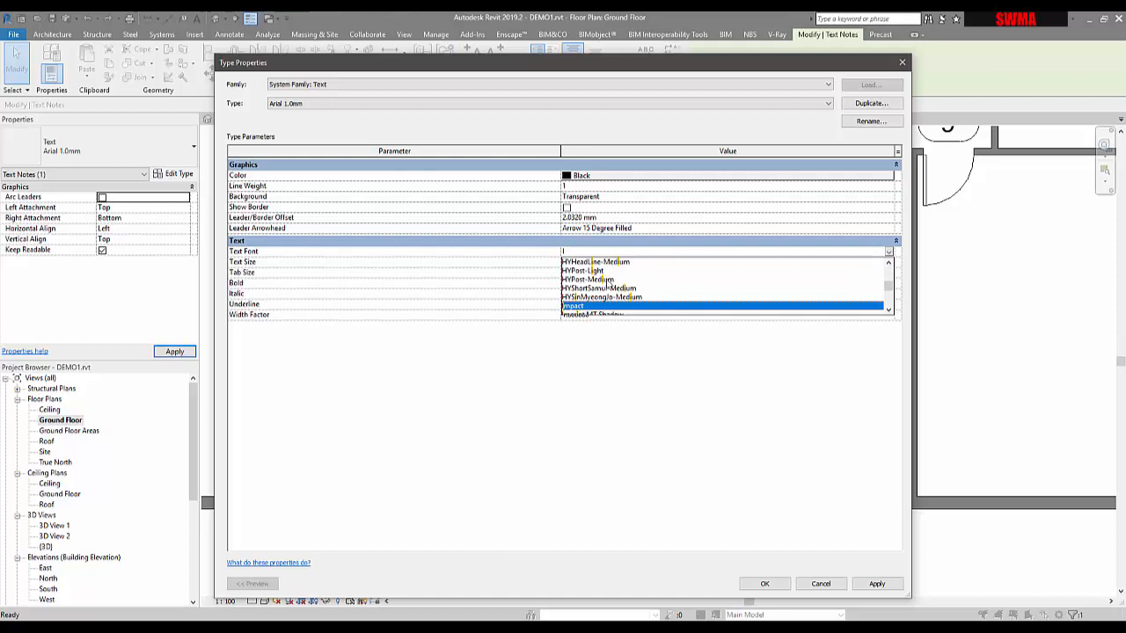
{"action": "key", "text": "BackSpace"}
{"action": "scroll", "coordinate": [607, 285], "scroll_direction": "down", "scroll_amount": 2}
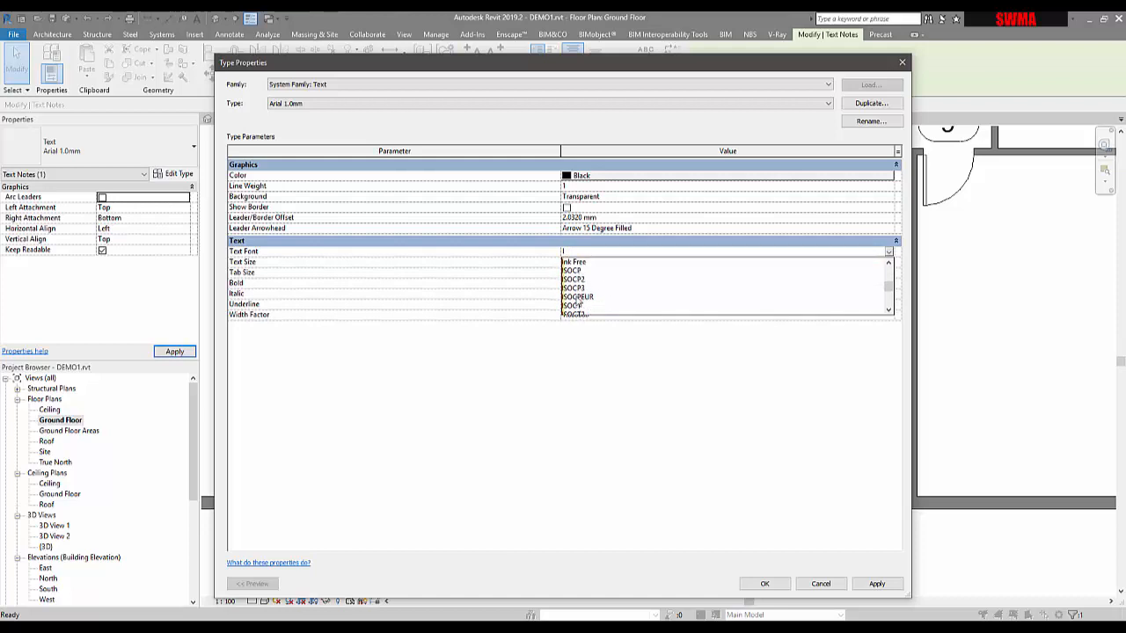
{"action": "left_click", "coordinate": [578, 298]}
{"action": "left_click", "coordinate": [876, 585]}
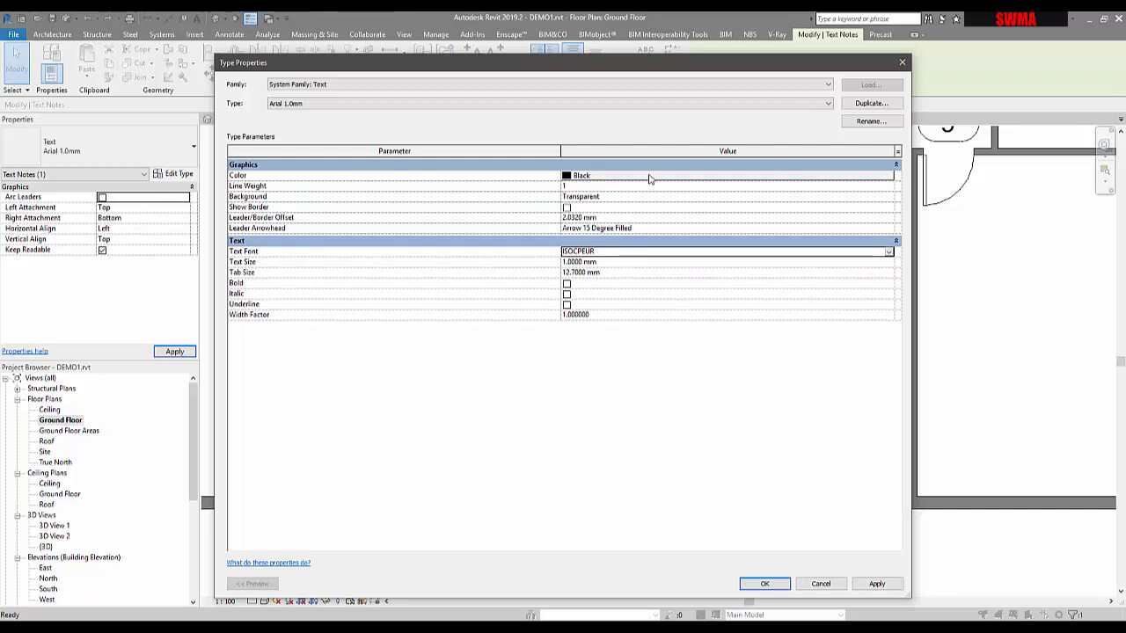
Step: Set the text type's color to blue, RGB 000-128-255
{"action": "left_click", "coordinate": [652, 178]}
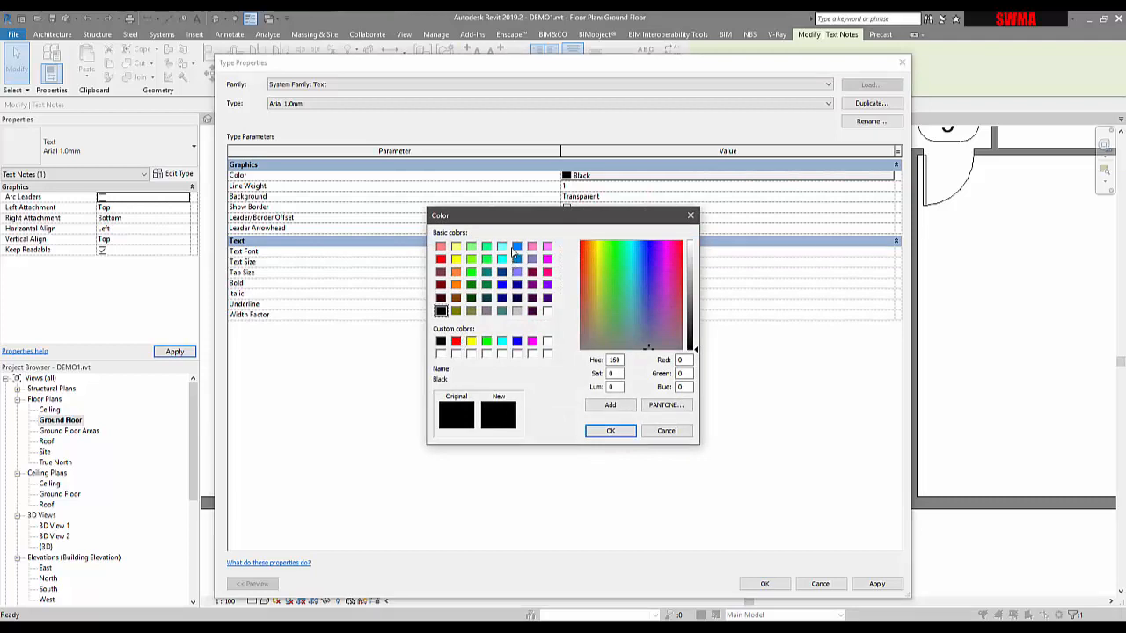
{"action": "left_click", "coordinate": [516, 246]}
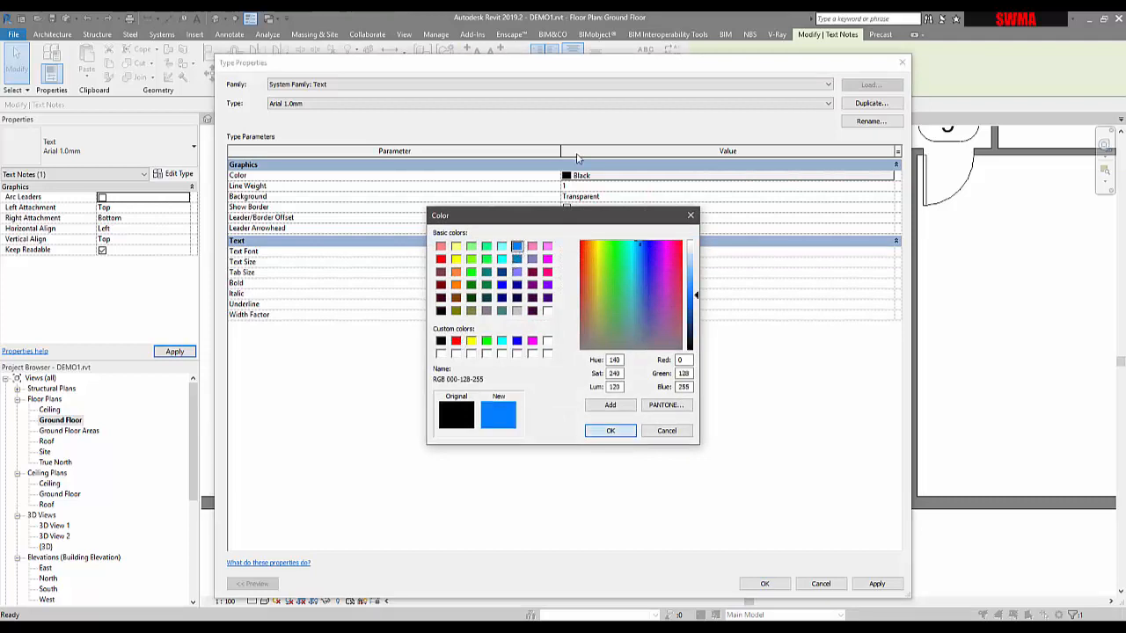
{"action": "left_click", "coordinate": [626, 429]}
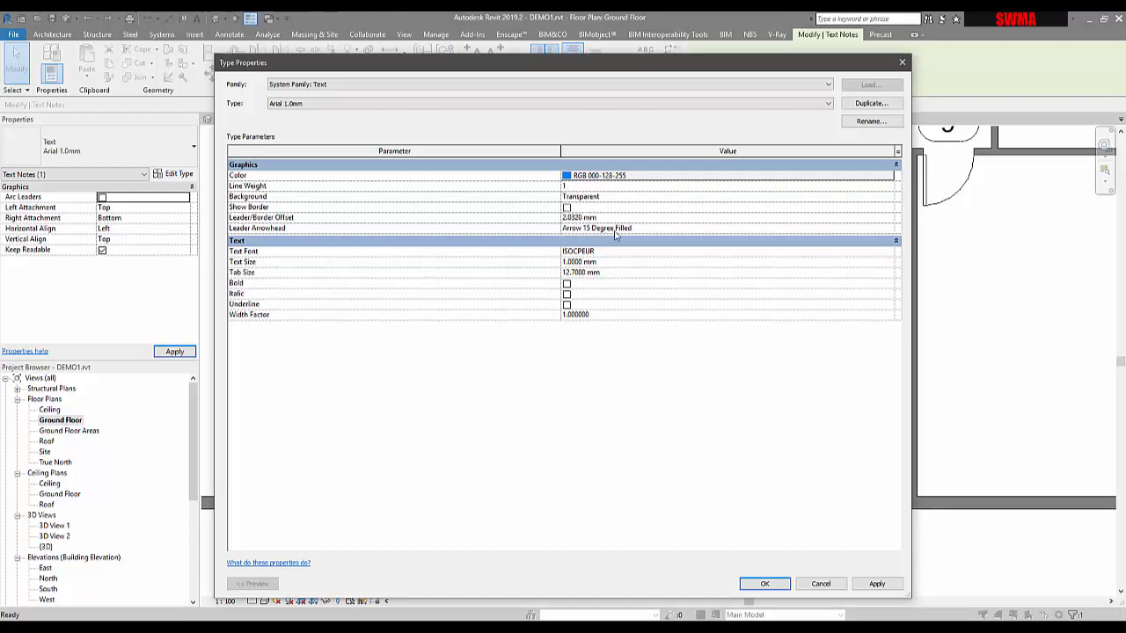
Step: Set the text type's Leader Arrowhead to Filled Dot 3mm
{"action": "left_click", "coordinate": [890, 231]}
{"action": "left_click", "coordinate": [890, 231]}
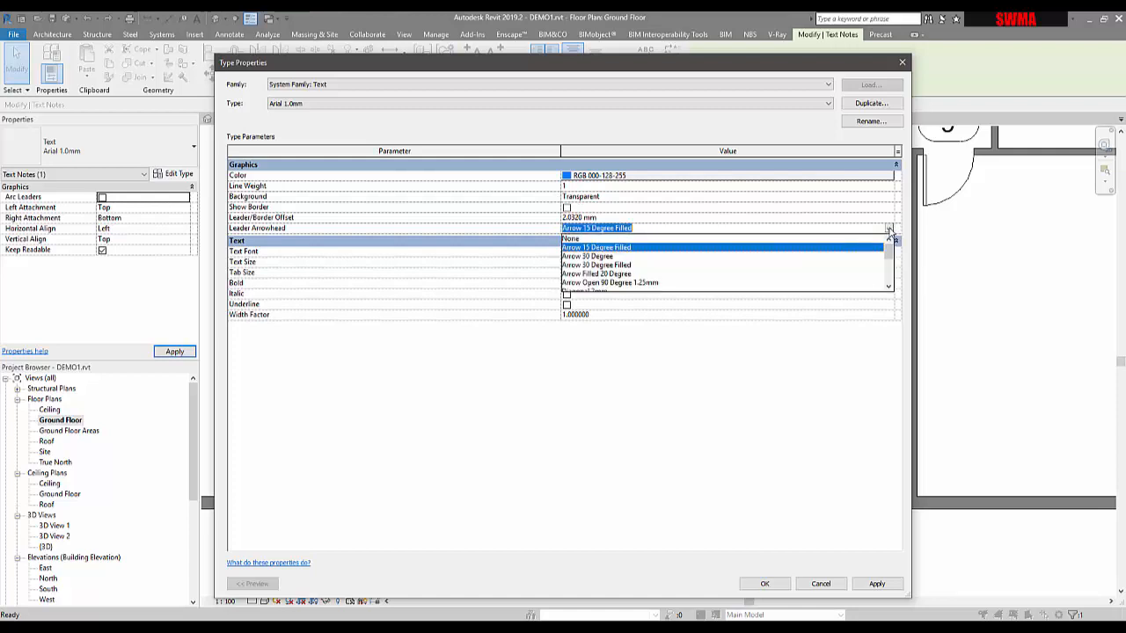
{"action": "scroll", "coordinate": [772, 250], "scroll_direction": "down", "scroll_amount": 1}
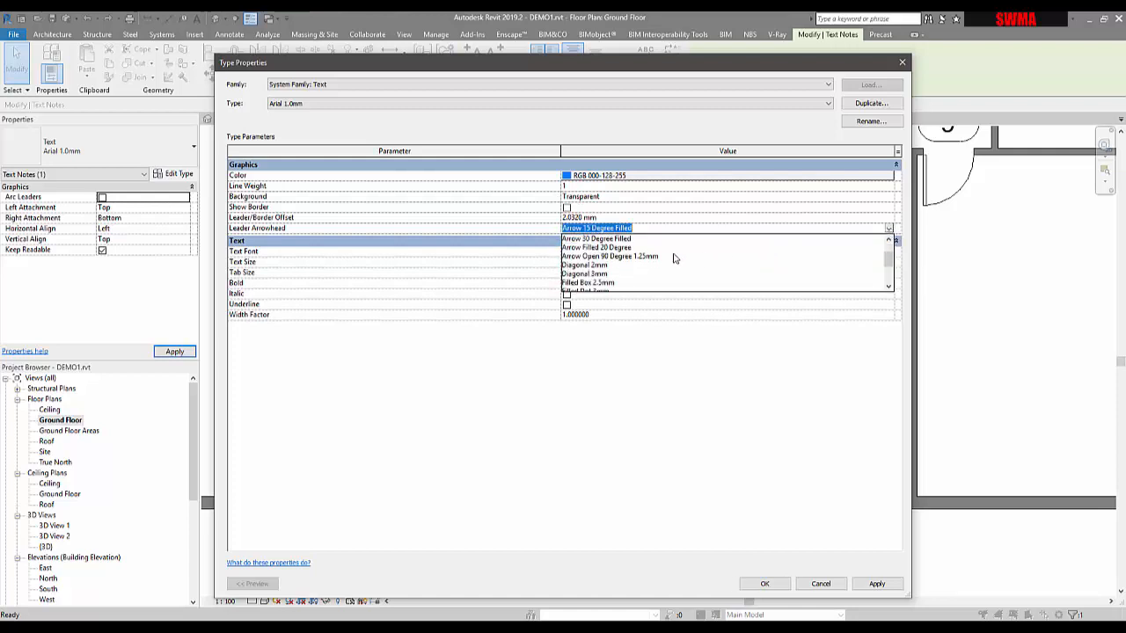
{"action": "scroll", "coordinate": [674, 258], "scroll_direction": "down", "scroll_amount": 1}
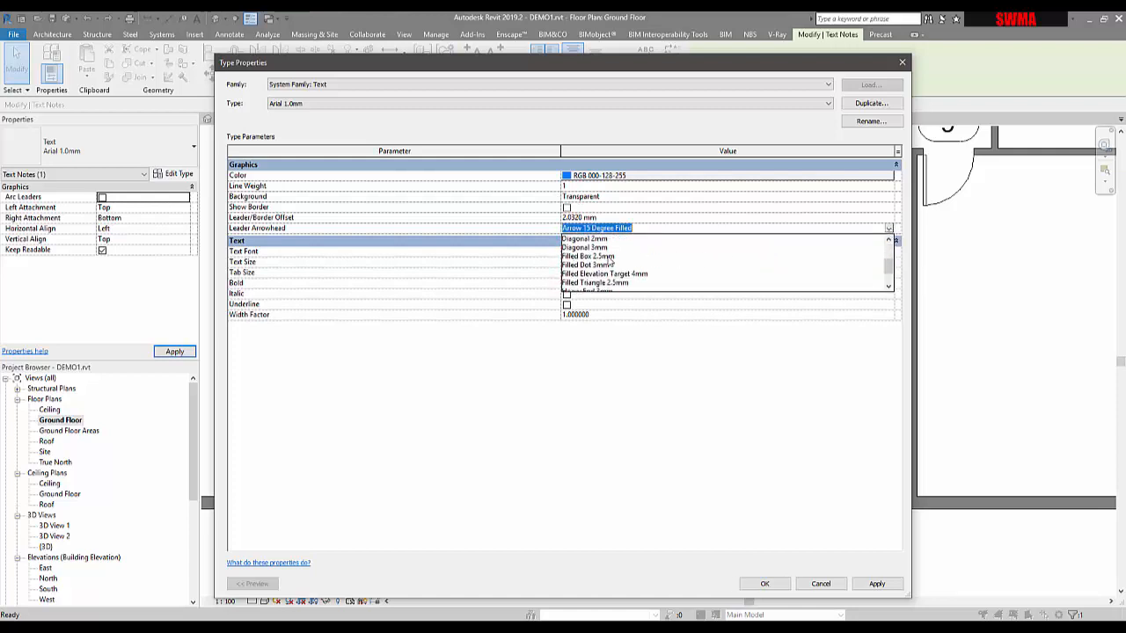
{"action": "left_click", "coordinate": [590, 265]}
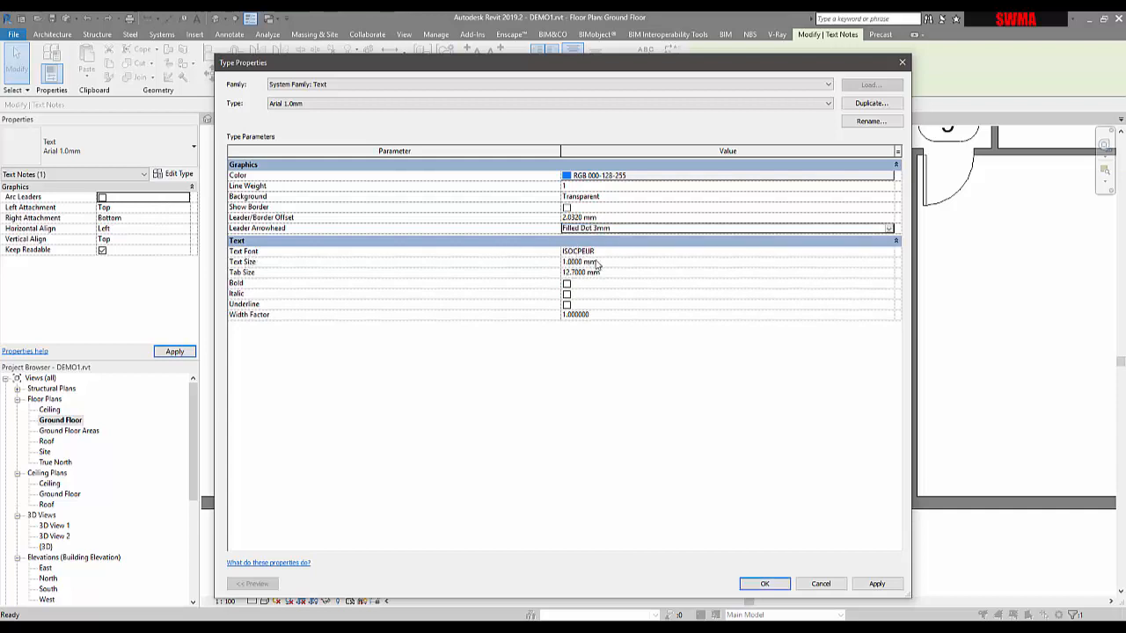
Step: Set the text type's Text Size to 3 mm and confirm the type properties
{"action": "left_click_drag", "start_coordinate": [624, 62], "coordinate": [687, 121]}
{"action": "left_click", "coordinate": [696, 318]}
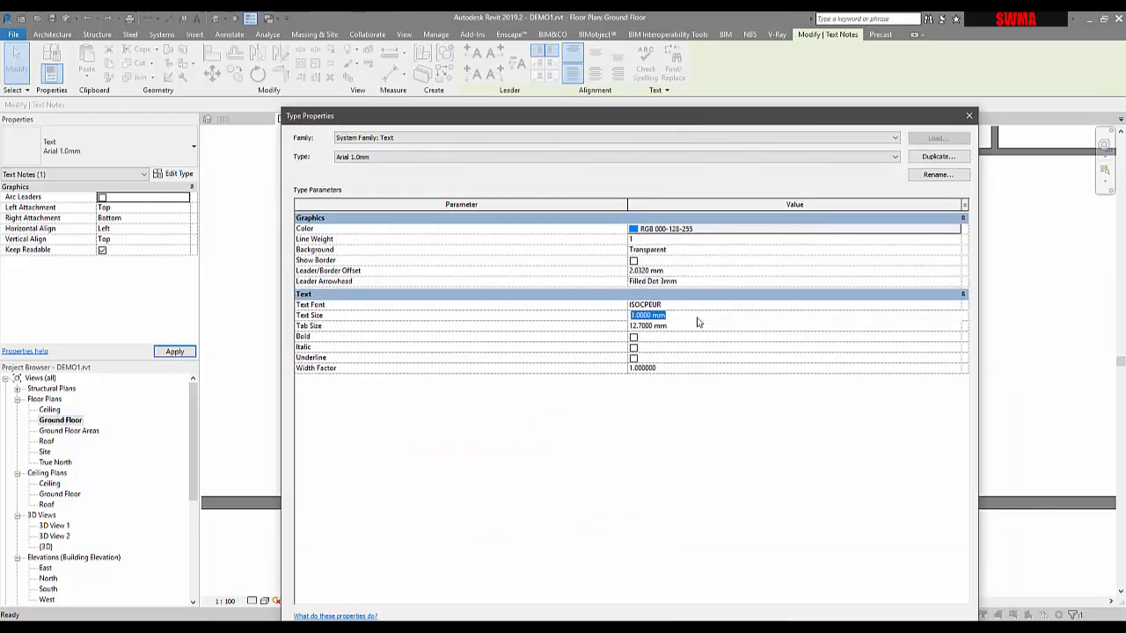
{"action": "type", "text": "3"}
{"action": "left_click", "coordinate": [698, 327]}
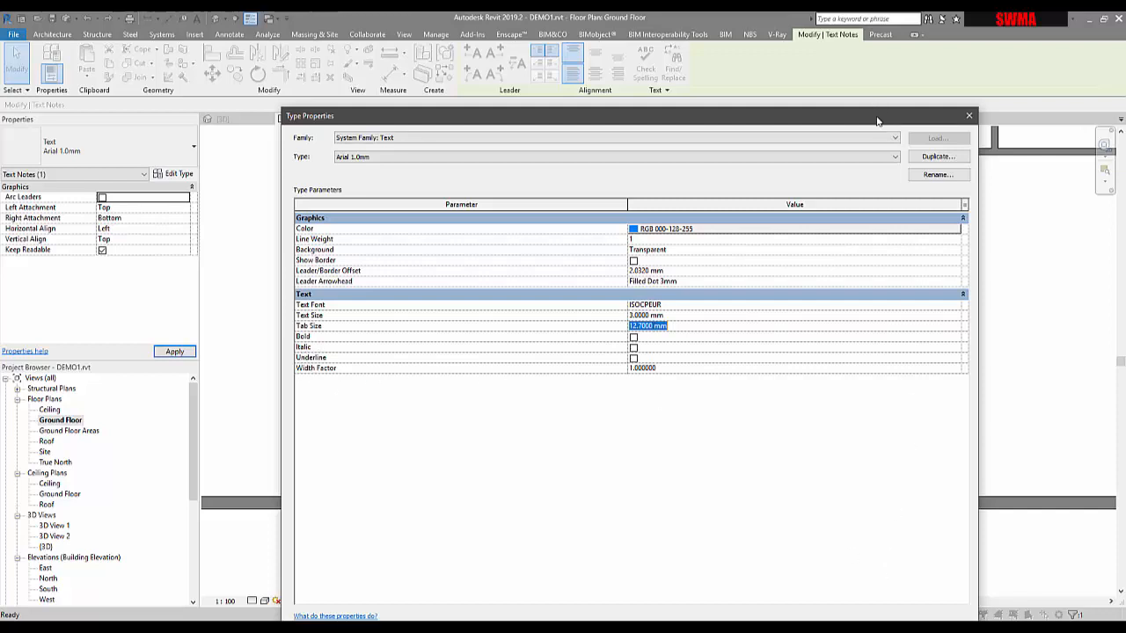
{"action": "left_click_drag", "start_coordinate": [877, 120], "coordinate": [562, 46]}
{"action": "left_click", "coordinate": [621, 563]}
{"action": "left_click", "coordinate": [573, 567]}
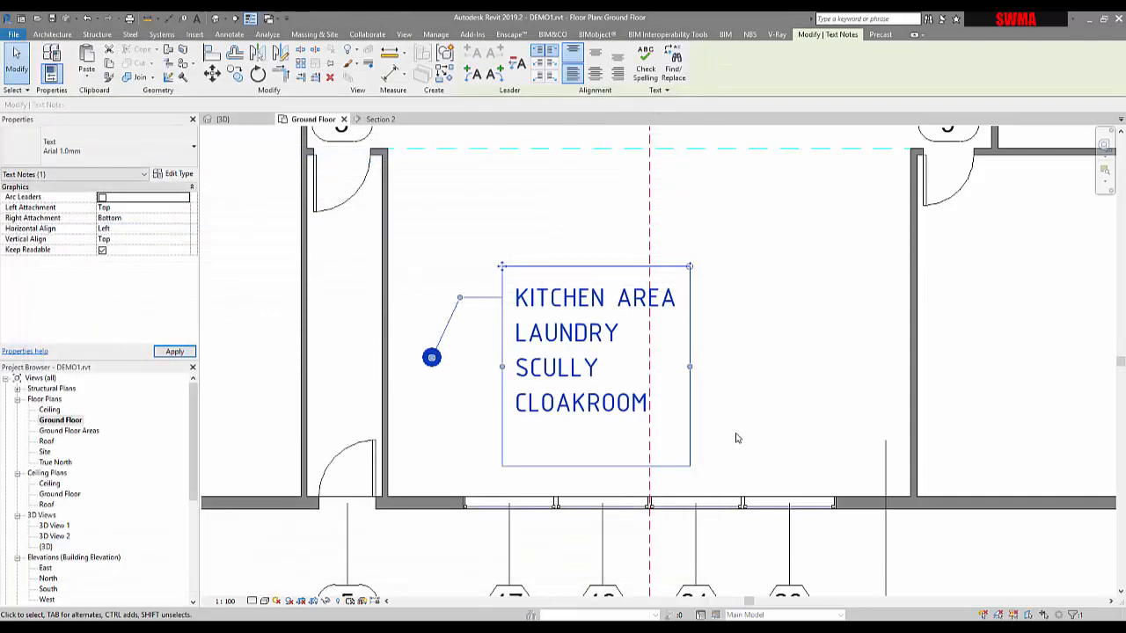
Step: Move the text note up and to the right, away from its leader's dot end
{"action": "left_click", "coordinate": [737, 438]}
{"action": "scroll", "coordinate": [722, 323], "scroll_direction": "down", "scroll_amount": 1}
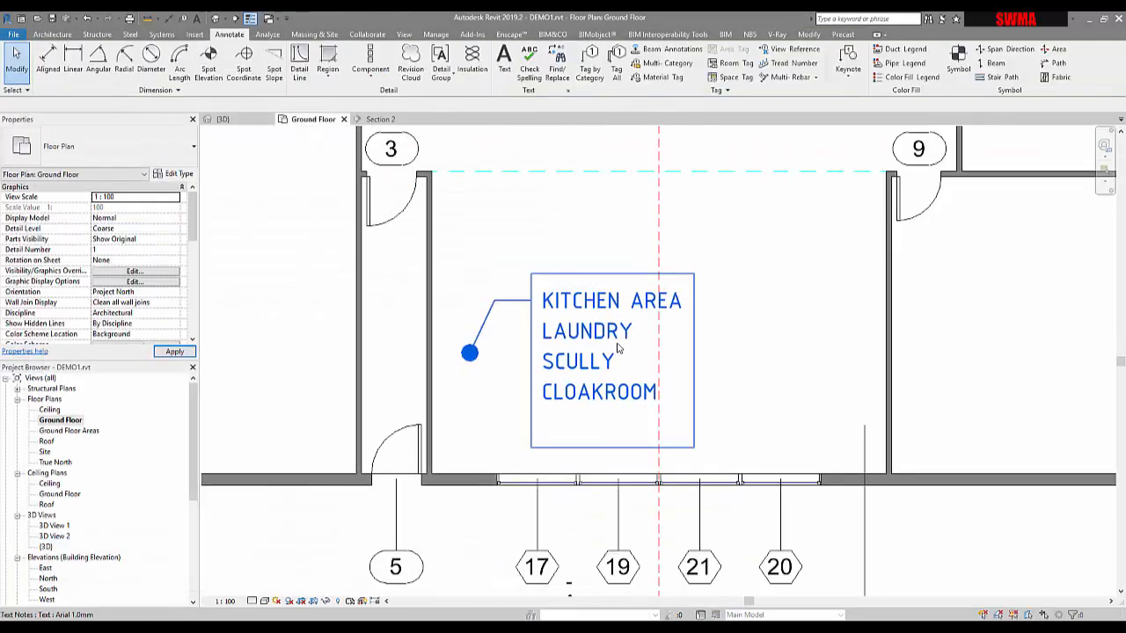
{"action": "left_click", "coordinate": [555, 292]}
{"action": "mouse_move", "coordinate": [531, 275]}
{"action": "left_mouse_down"}
{"action": "mouse_move", "coordinate": [583, 254]}
{"action": "mouse_move", "coordinate": [576, 234]}
{"action": "left_mouse_up"}
{"action": "key", "text": "Escape"}
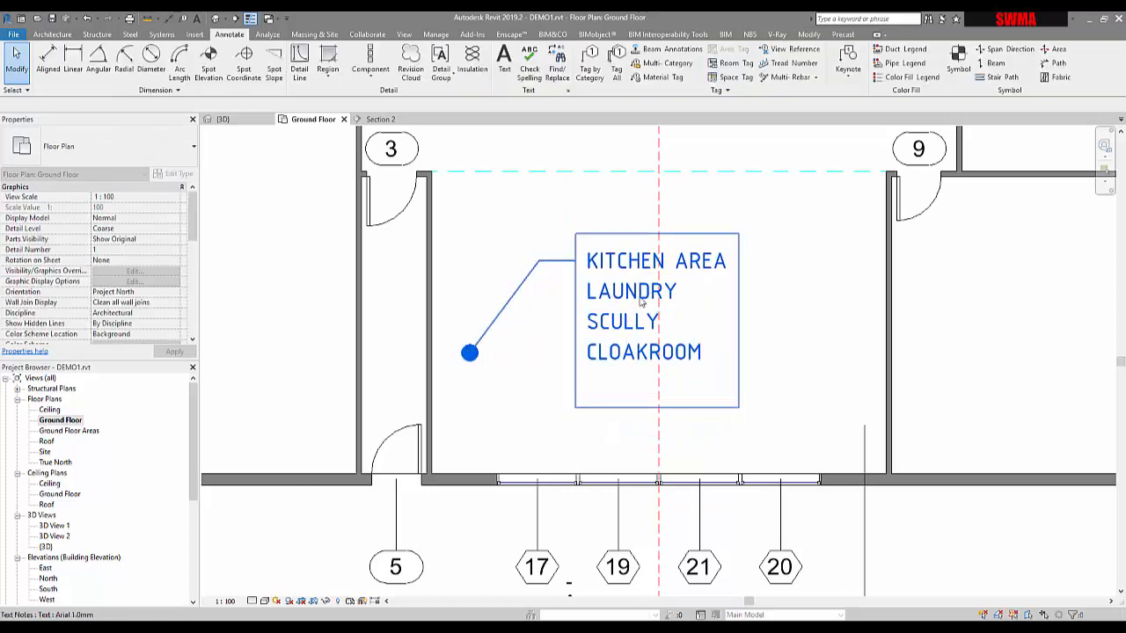
Step: Remove the leader from the text note
{"action": "left_click", "coordinate": [641, 302]}
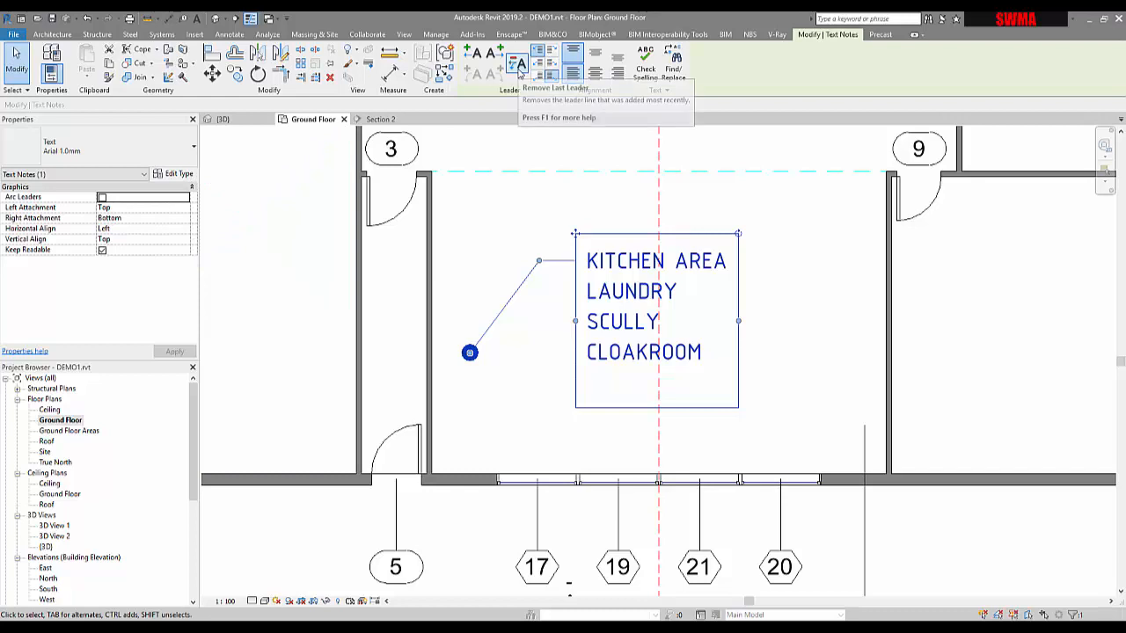
{"action": "left_click", "coordinate": [517, 67]}
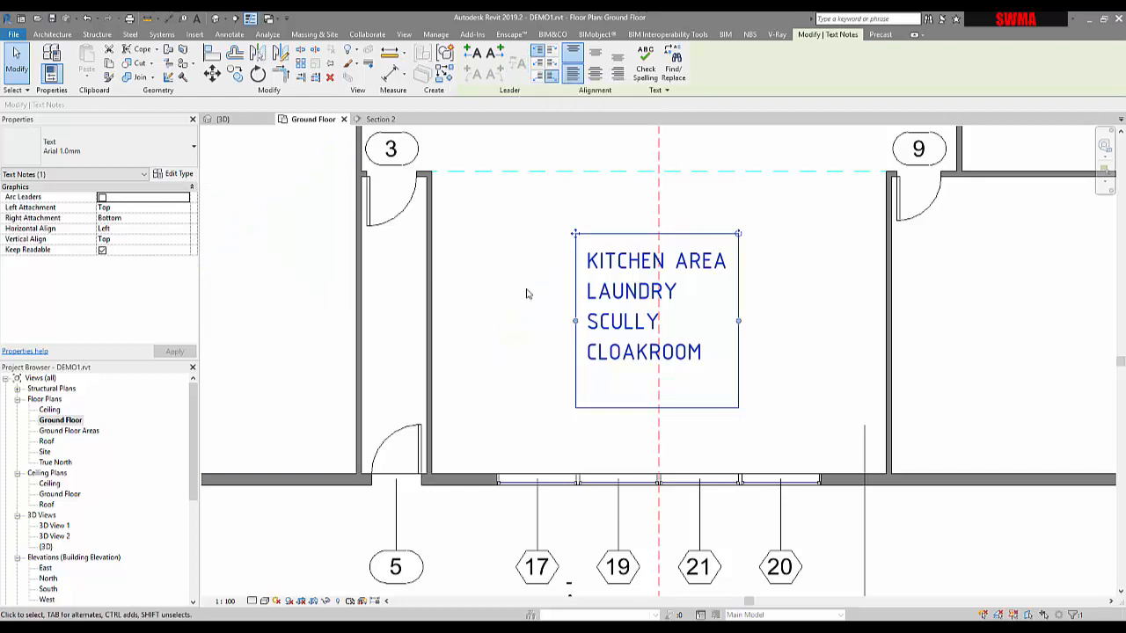
{"action": "left_click", "coordinate": [542, 196]}
Step: Reposition the text note slightly lower within the room
{"action": "scroll", "coordinate": [677, 340], "scroll_direction": "down", "scroll_amount": 2}
{"action": "middle_click_drag", "start_coordinate": [696, 435], "coordinate": [696, 463]}
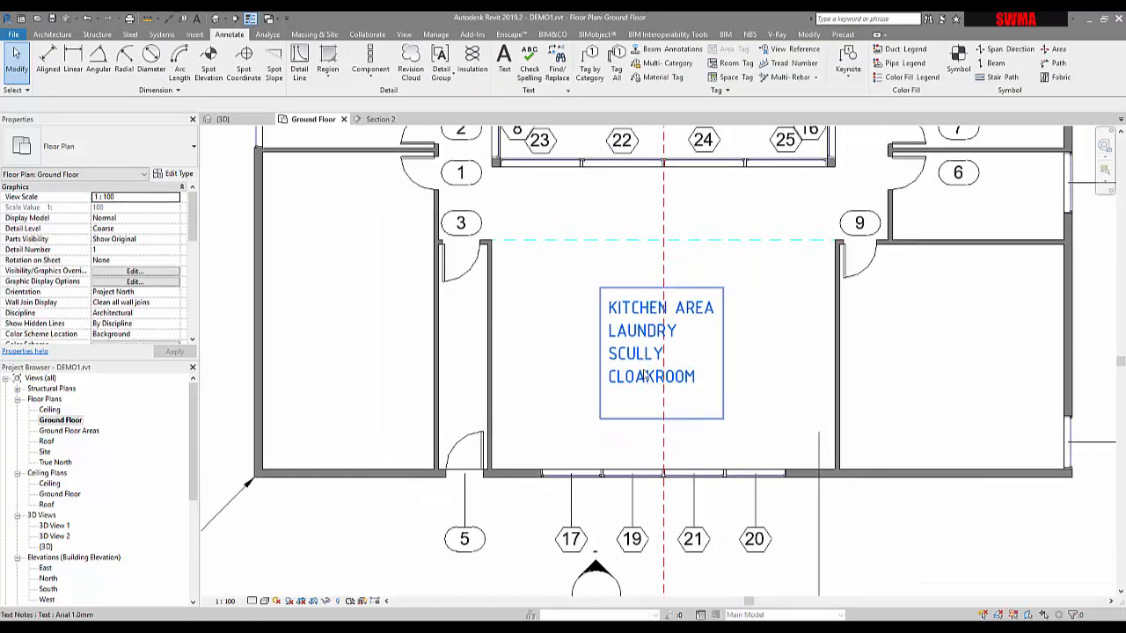
{"action": "left_click", "coordinate": [637, 353]}
{"action": "left_click_drag", "start_coordinate": [601, 288], "coordinate": [759, 317]}
{"action": "left_click", "coordinate": [776, 357]}
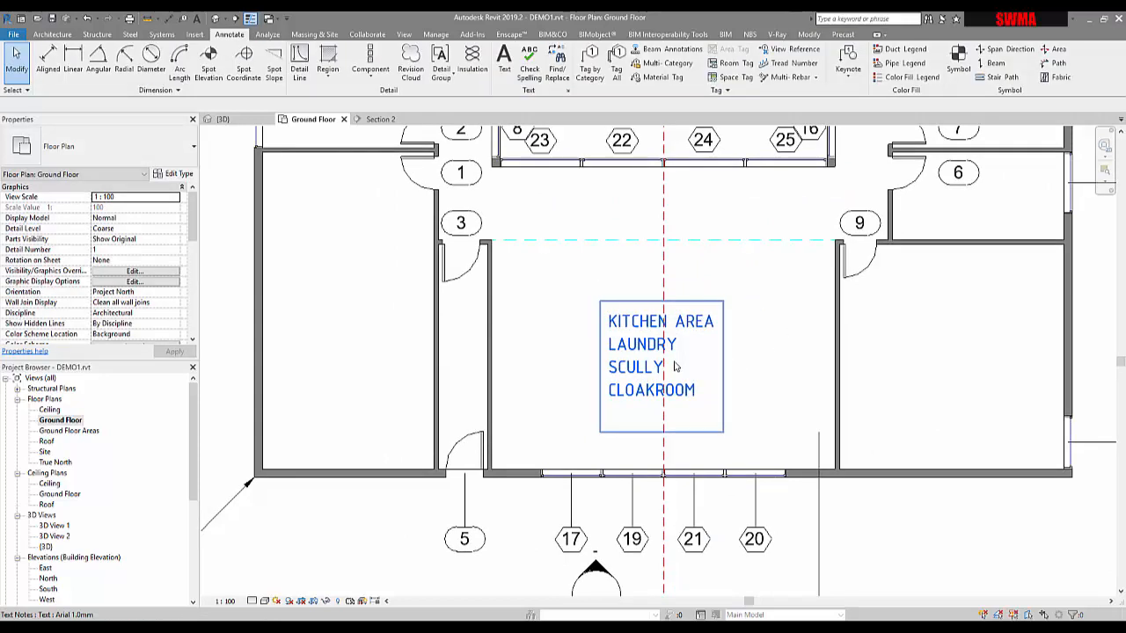
{"action": "left_click", "coordinate": [676, 367]}
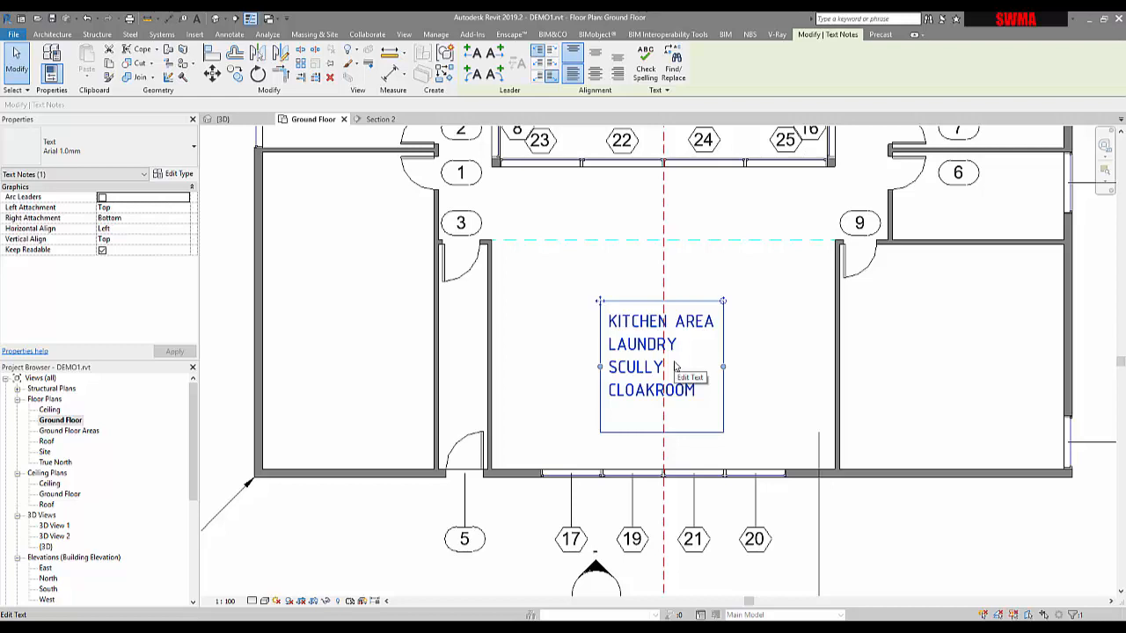
{"action": "left_click", "coordinate": [593, 377]}
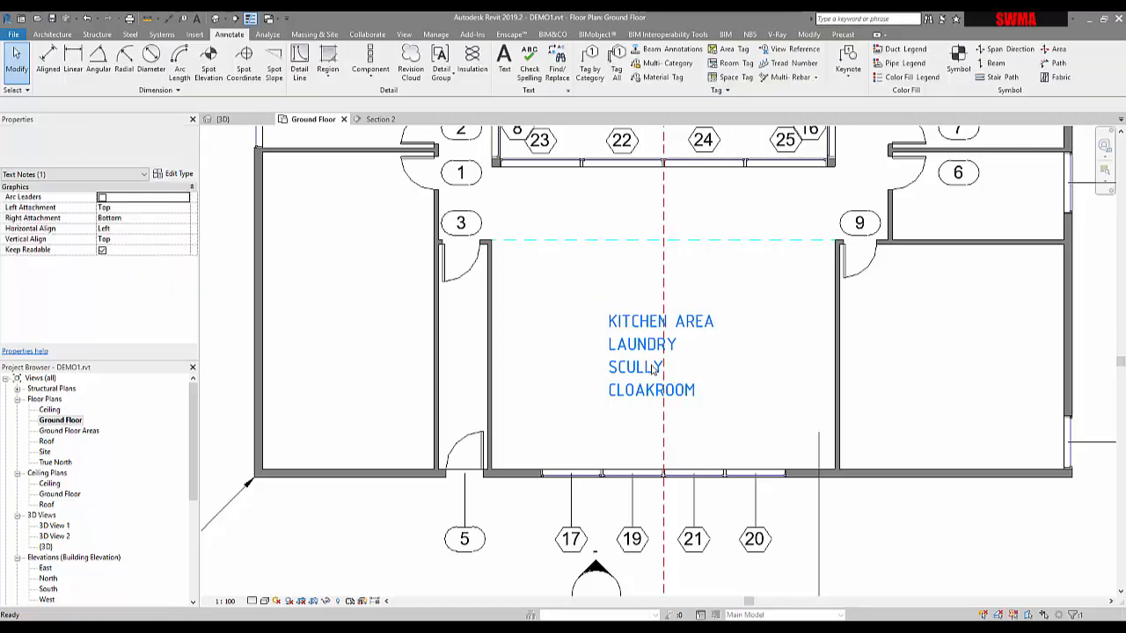
{"action": "left_click", "coordinate": [647, 369]}
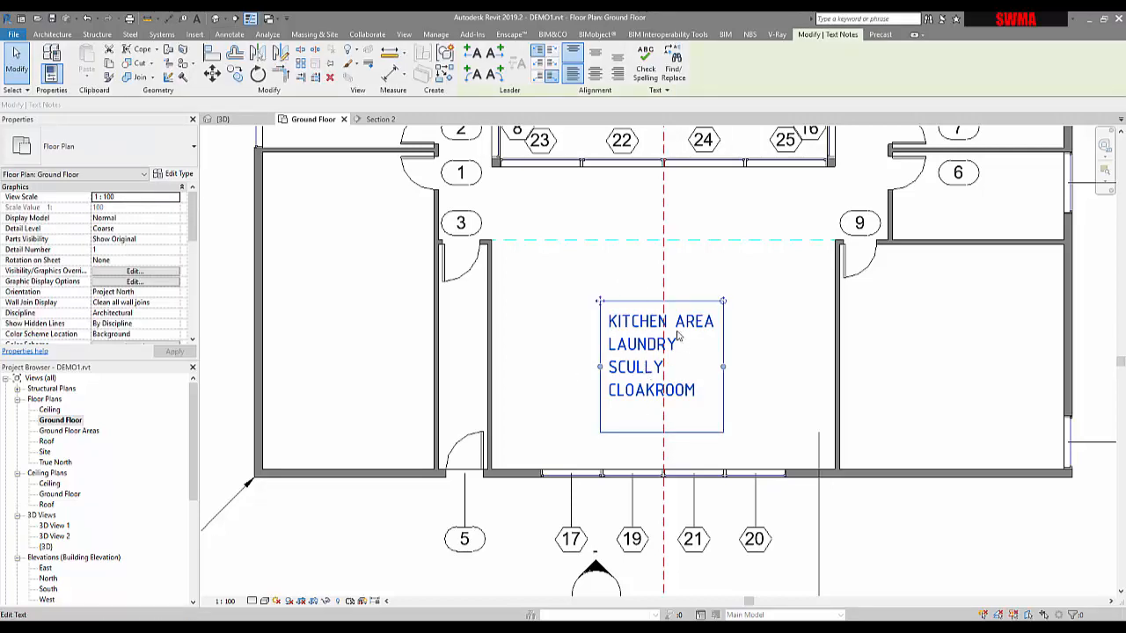
{"action": "left_click", "coordinate": [622, 367]}
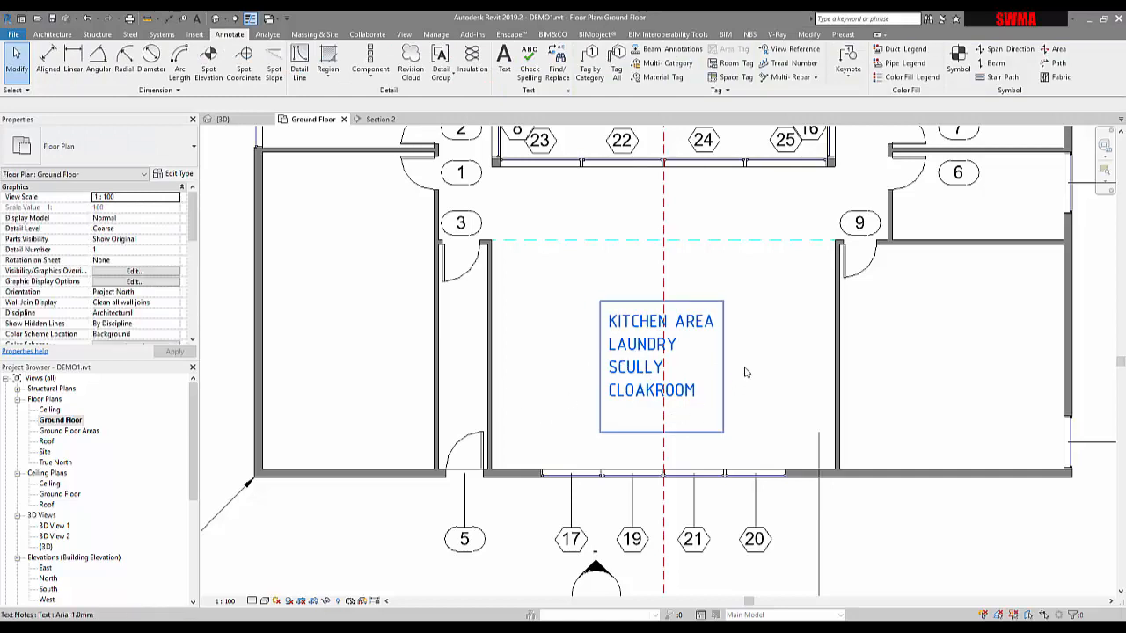
{"action": "left_click", "coordinate": [642, 387]}
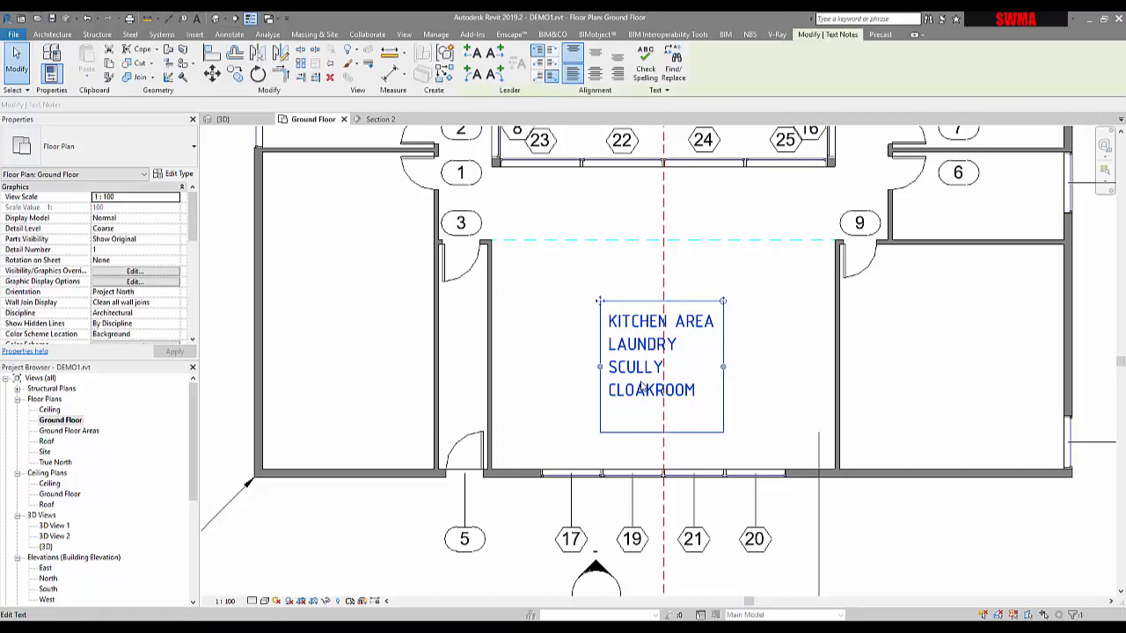
{"action": "key", "text": "Escape"}
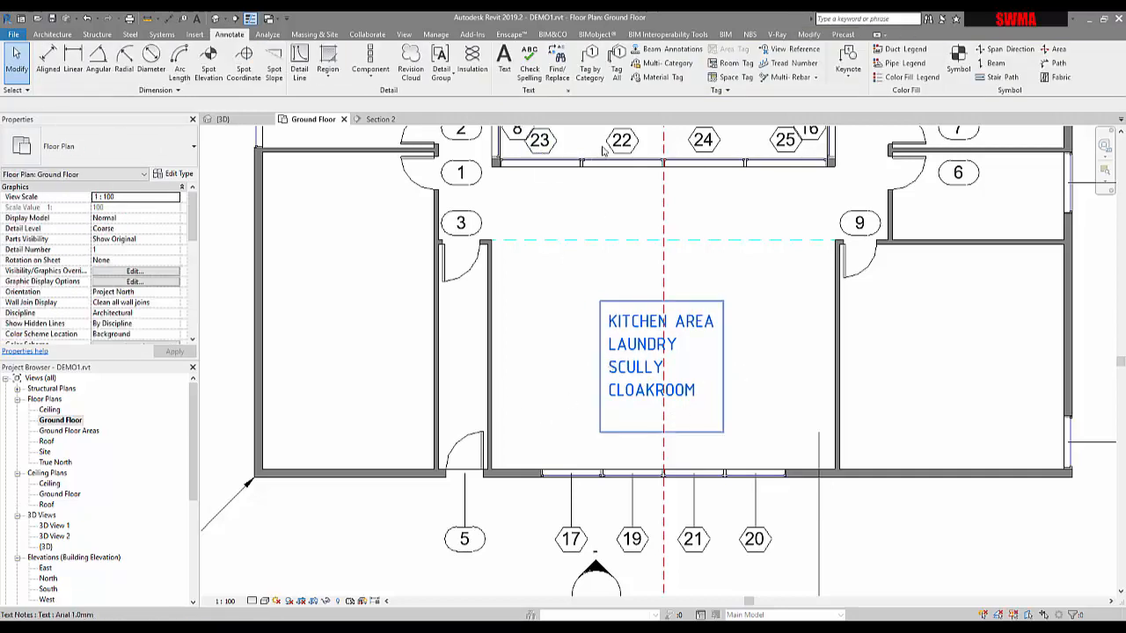
Step: Set the text note's alignment to left horizontally and bottom vertically
{"action": "left_click", "coordinate": [640, 370]}
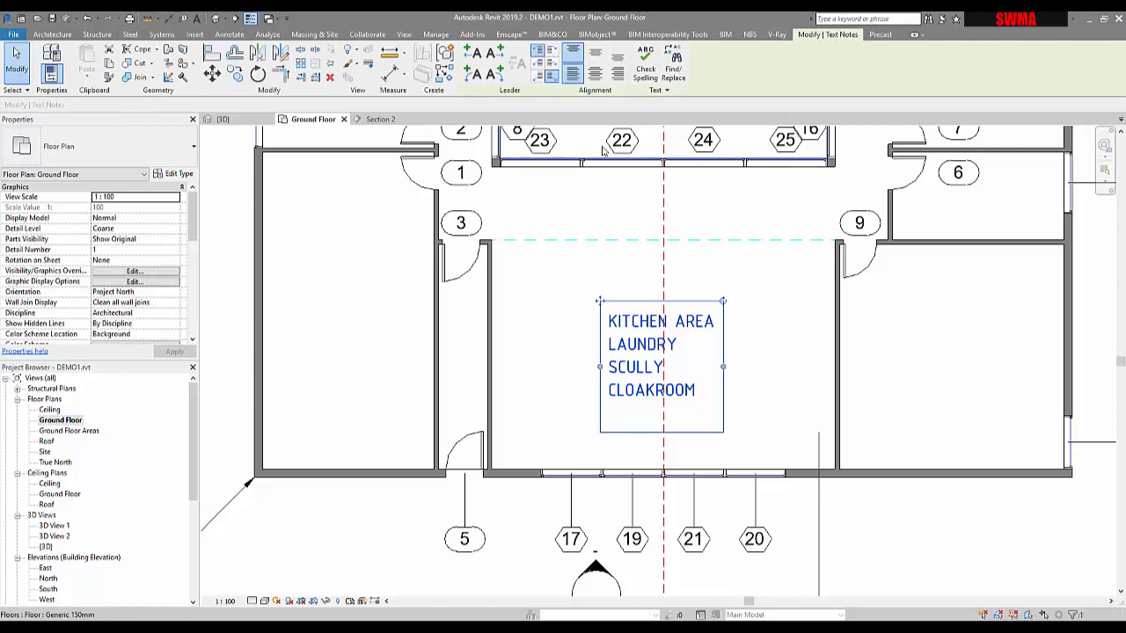
{"action": "left_click", "coordinate": [592, 76]}
{"action": "left_click", "coordinate": [618, 76]}
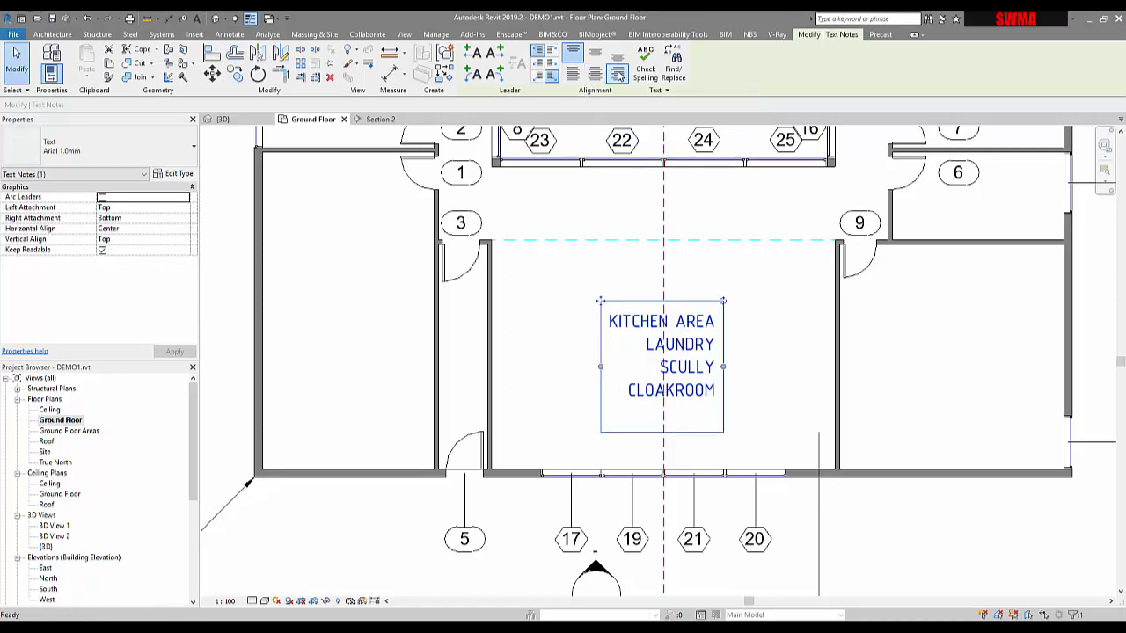
{"action": "left_click", "coordinate": [617, 53]}
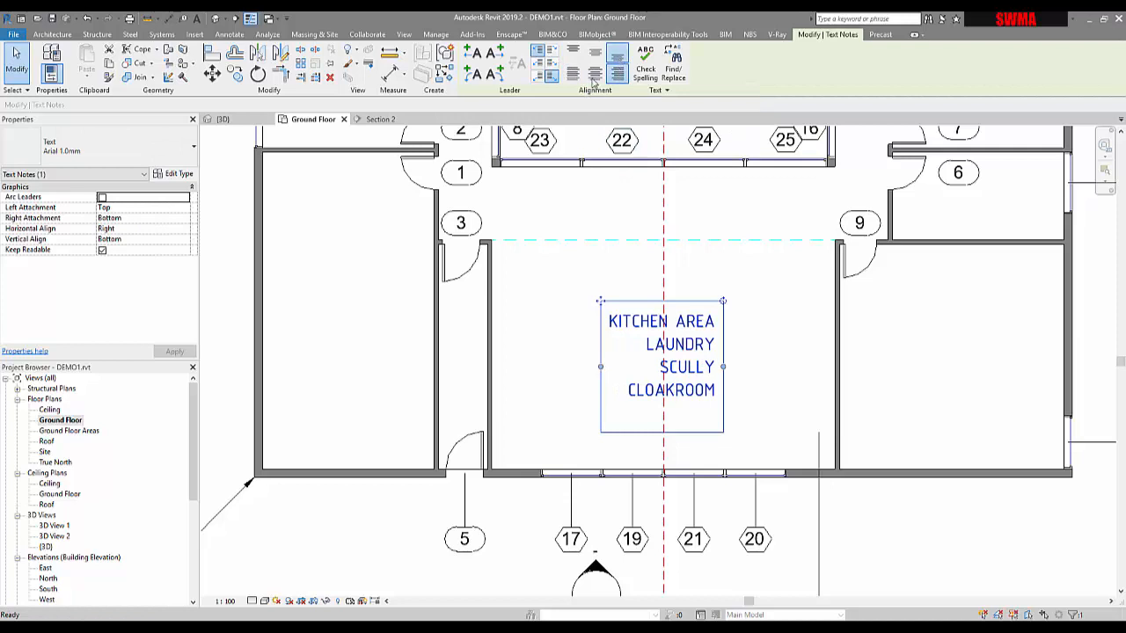
{"action": "left_click", "coordinate": [595, 76]}
{"action": "left_click", "coordinate": [572, 75]}
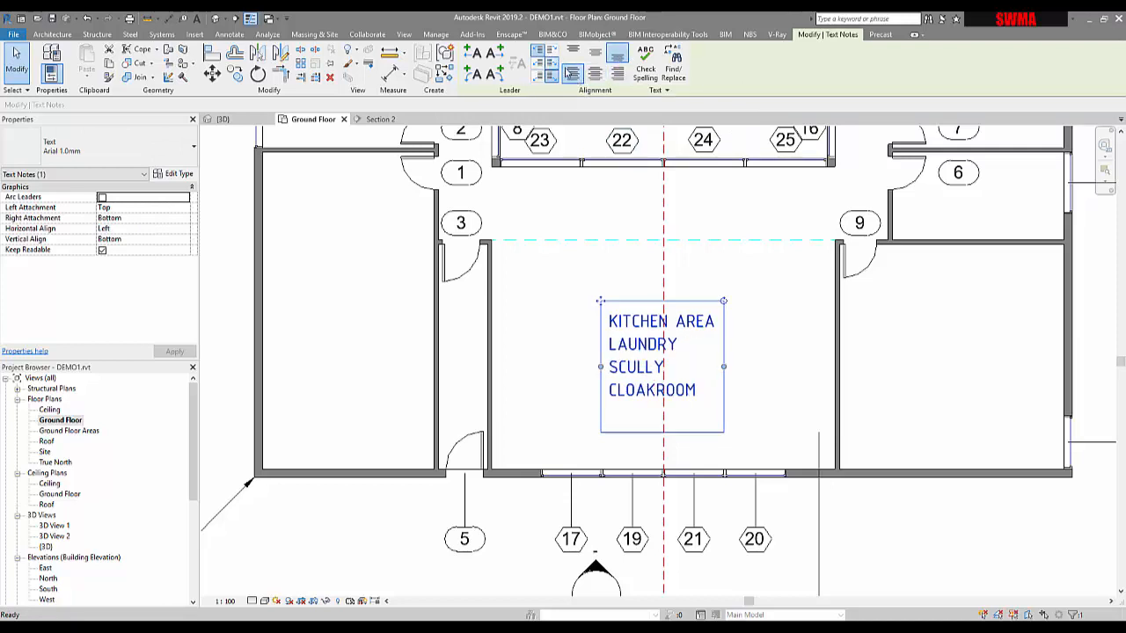
Step: Run a spelling check on the text note and close it
{"action": "left_click", "coordinate": [644, 70]}
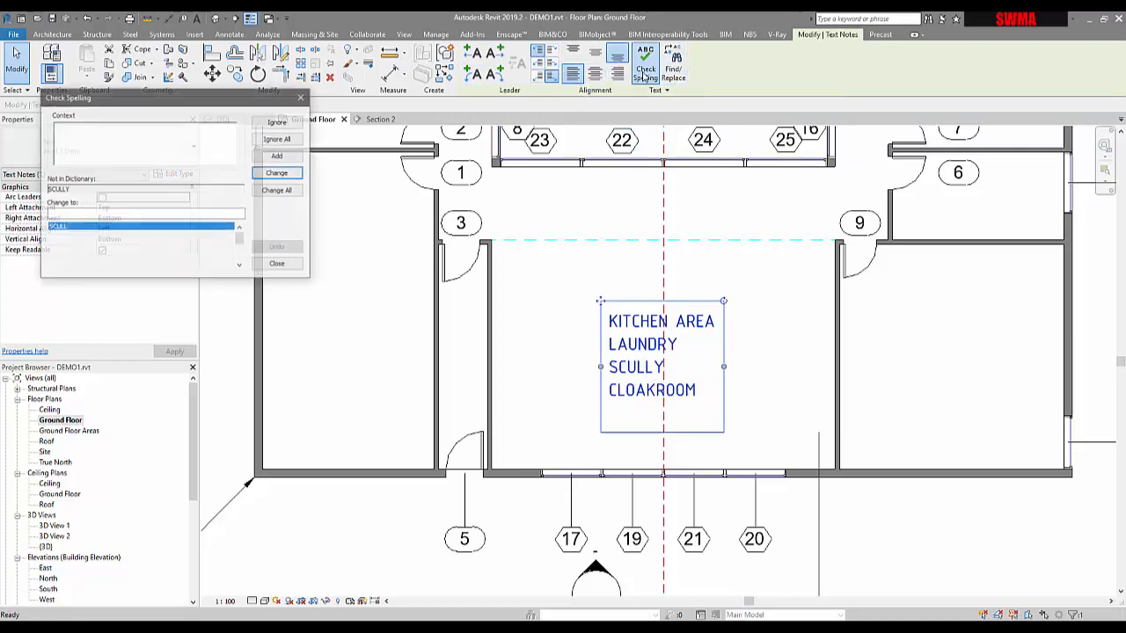
{"action": "left_click", "coordinate": [276, 264]}
Step: Find SCULLY in the text note and replace it with PANTRY using Find/Replace
{"action": "left_click", "coordinate": [670, 70]}
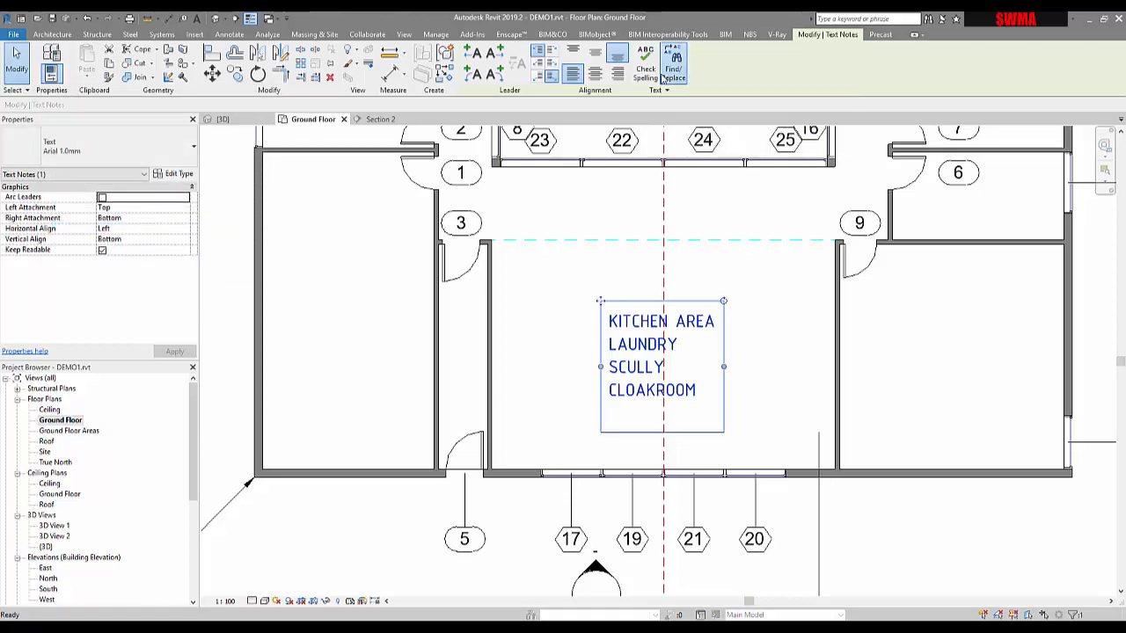
{"action": "left_click_drag", "start_coordinate": [554, 193], "coordinate": [441, 162]}
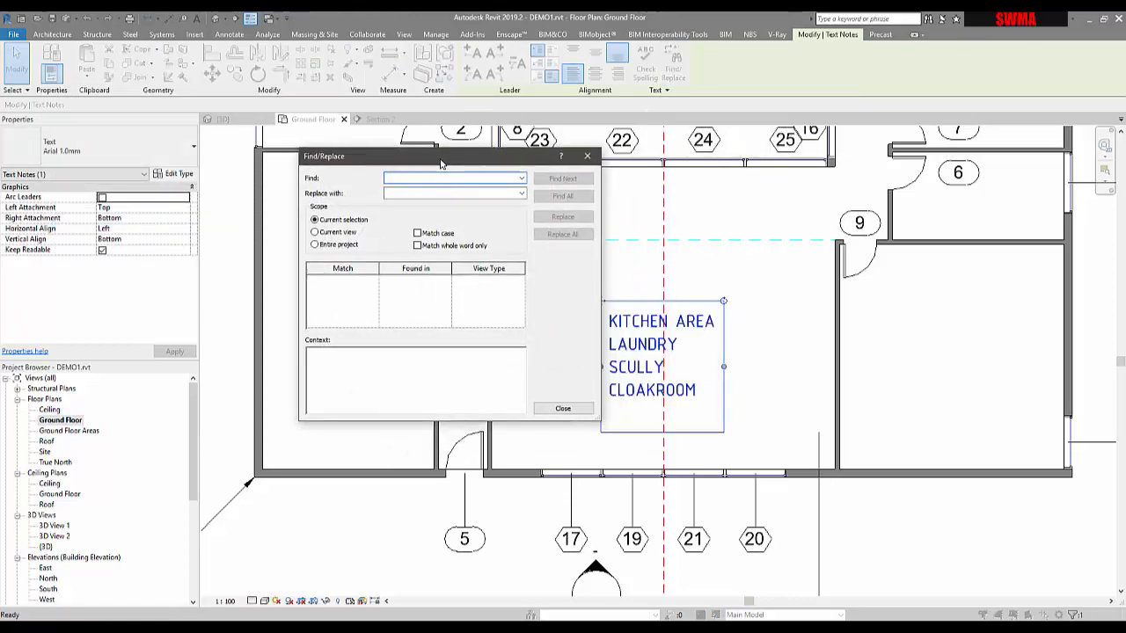
{"action": "left_click", "coordinate": [521, 179]}
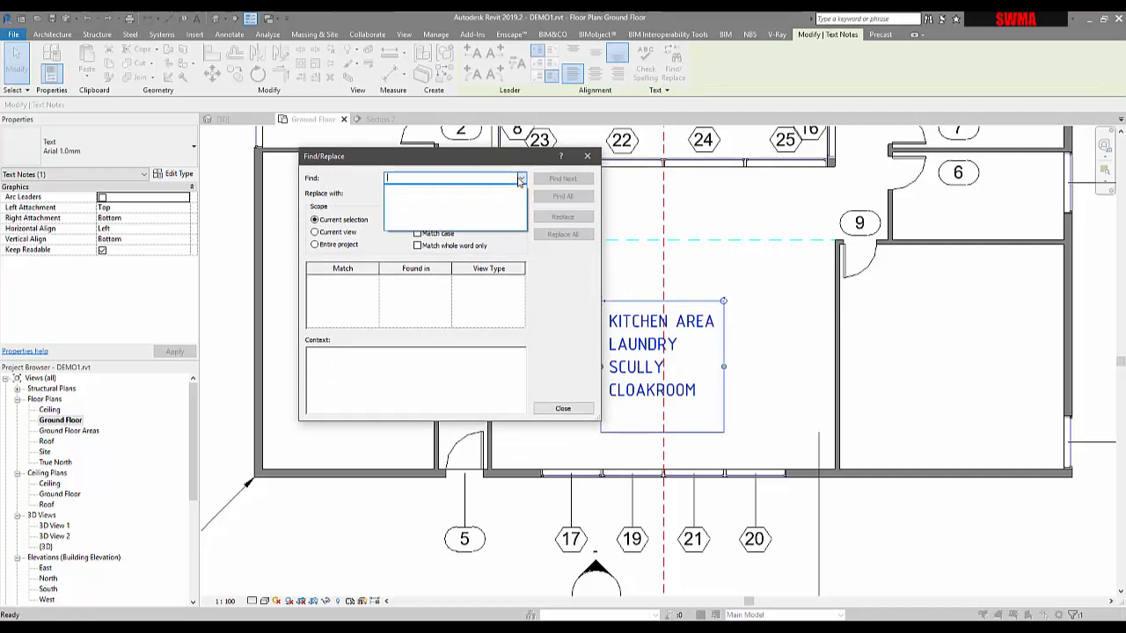
{"action": "left_click", "coordinate": [497, 179]}
{"action": "type", "text": "SC"}
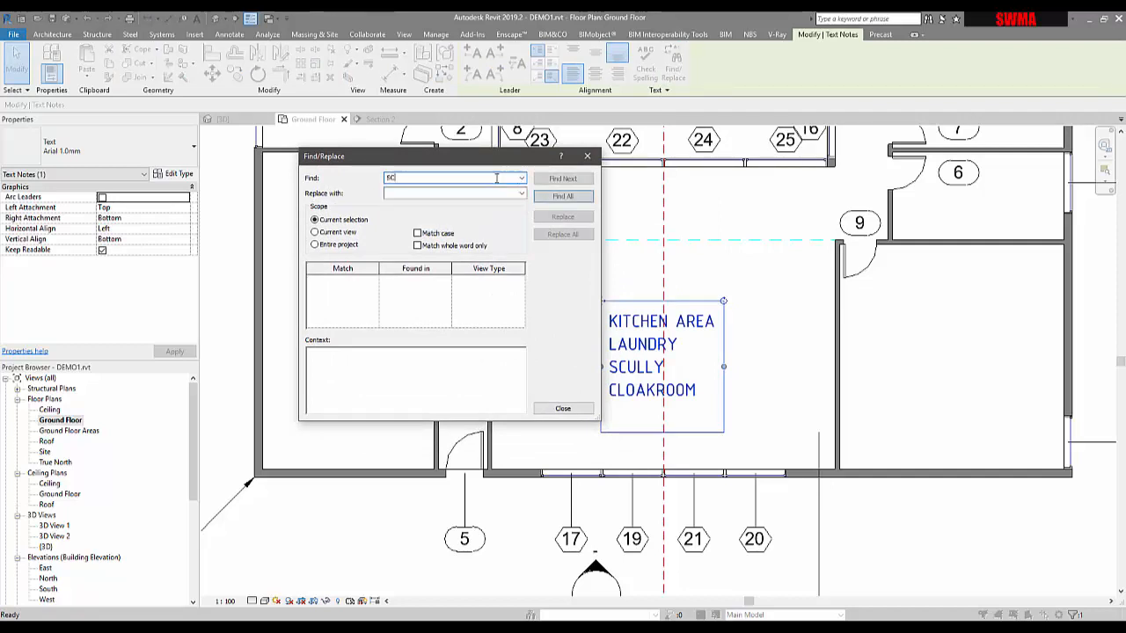
{"action": "type", "text": "ULLY"}
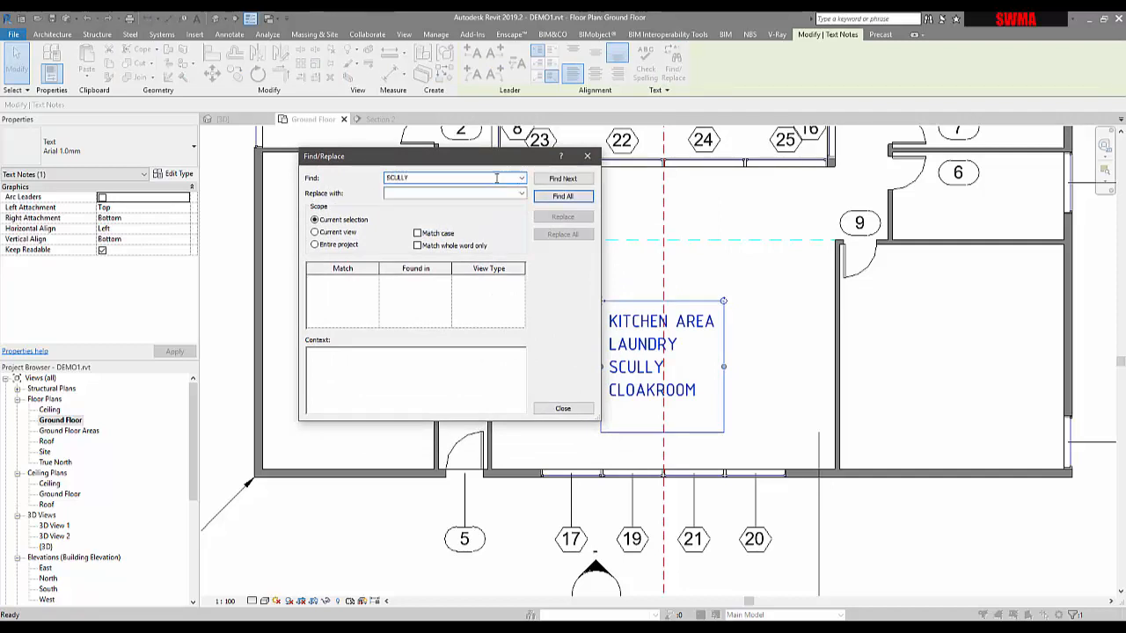
{"action": "left_click", "coordinate": [568, 179]}
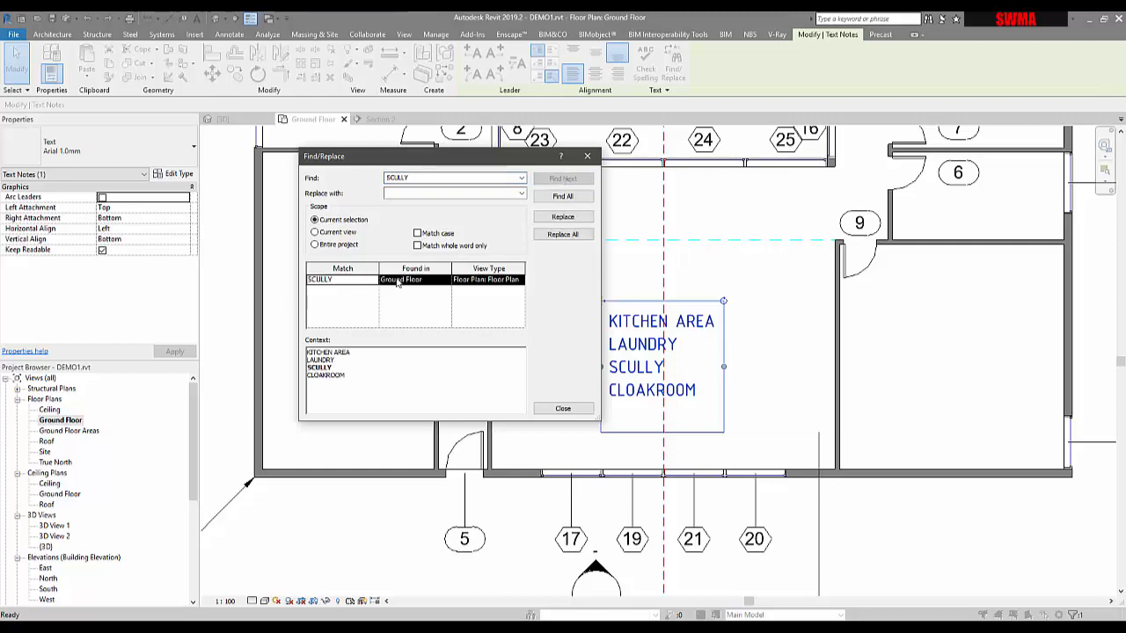
{"action": "left_click", "coordinate": [412, 194]}
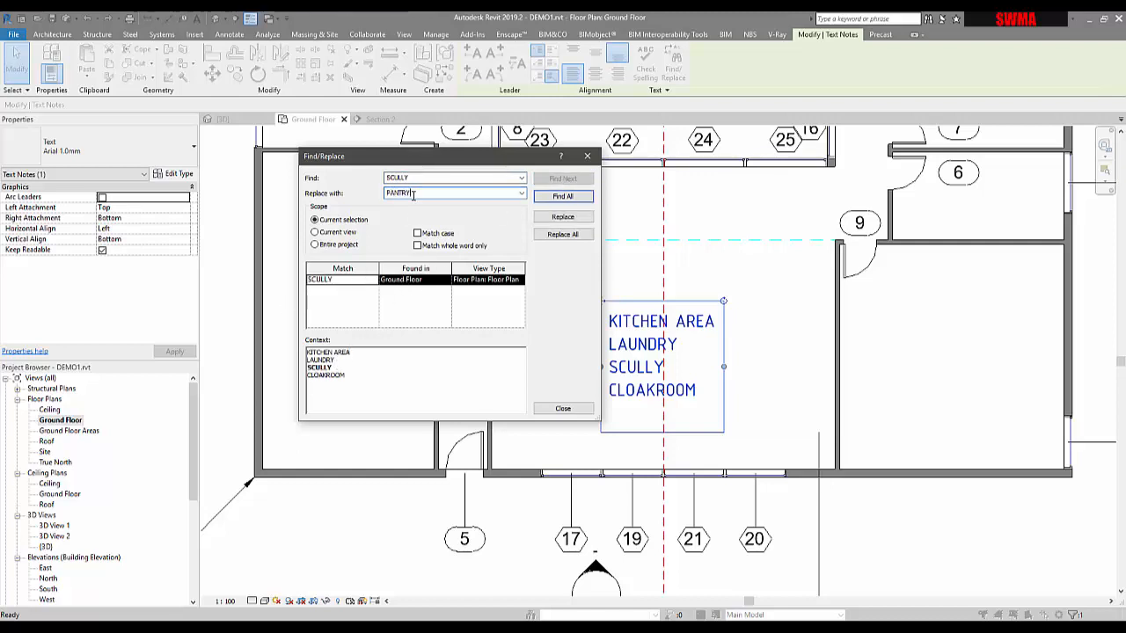
{"action": "left_click", "coordinate": [567, 218]}
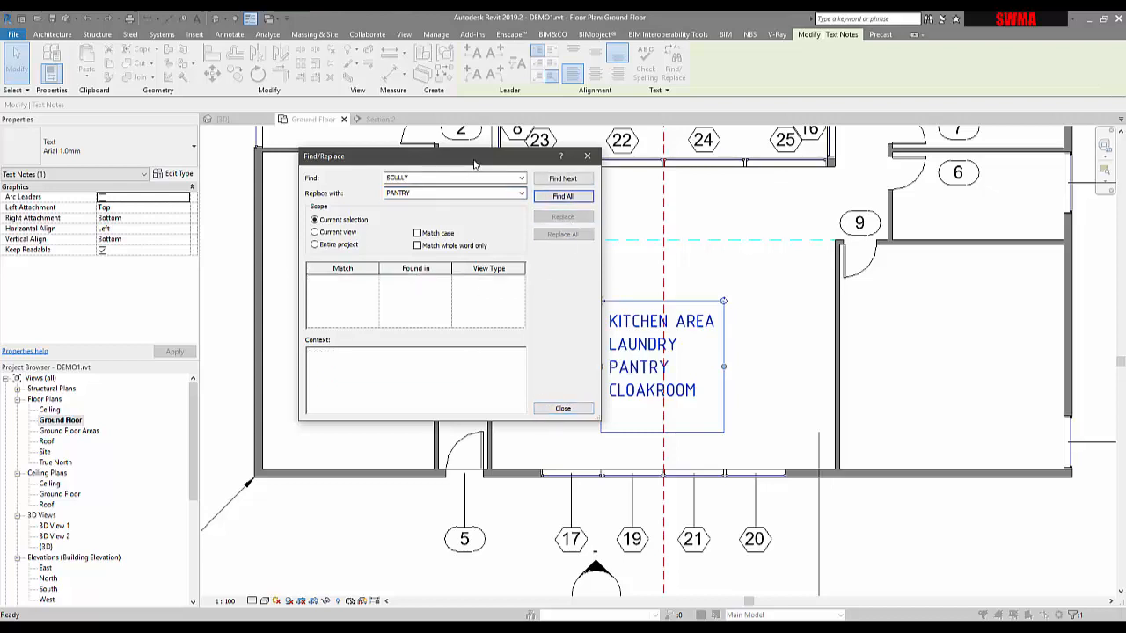
{"action": "left_click_drag", "start_coordinate": [478, 163], "coordinate": [304, 150]}
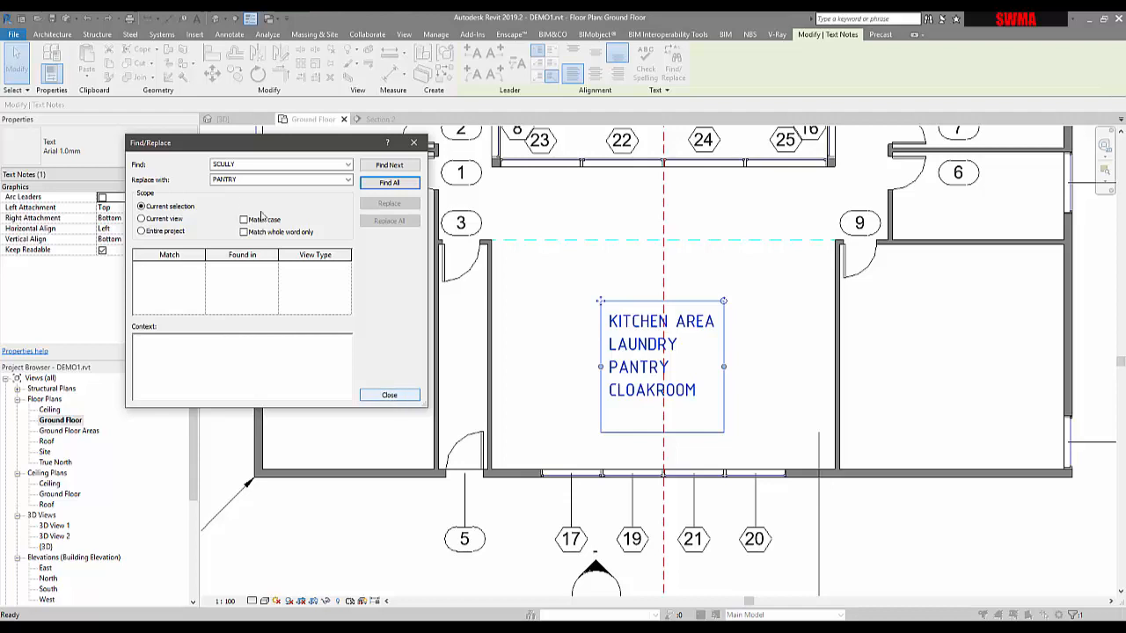
{"action": "left_click", "coordinate": [370, 395]}
Step: Turn off the text editor option to show the border when editing
{"action": "left_click", "coordinate": [498, 383]}
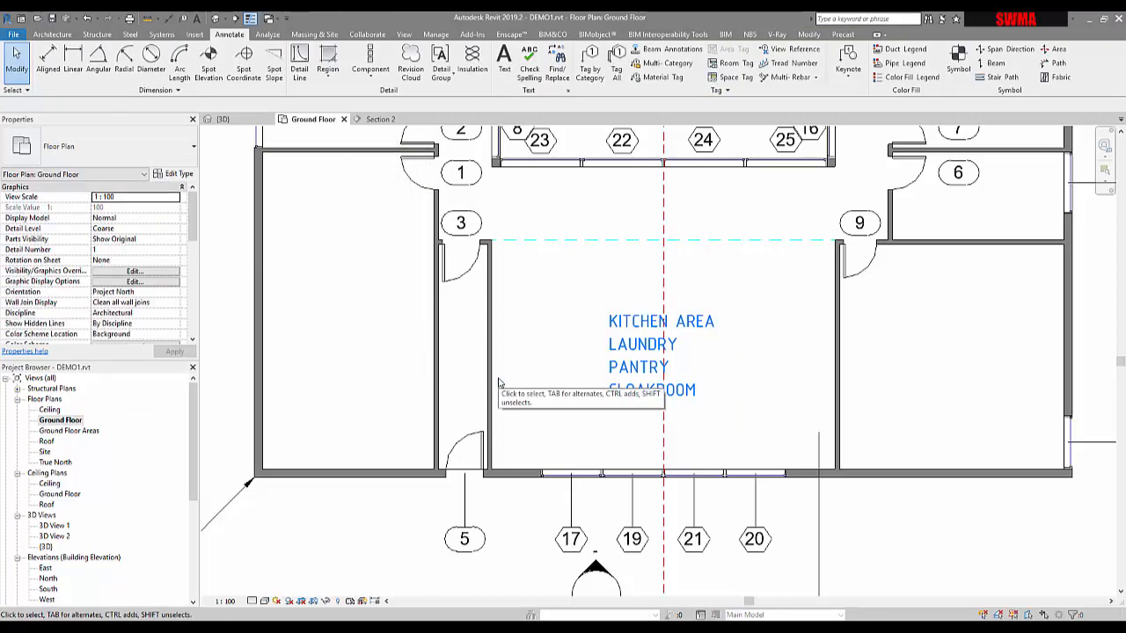
{"action": "left_click", "coordinate": [617, 356]}
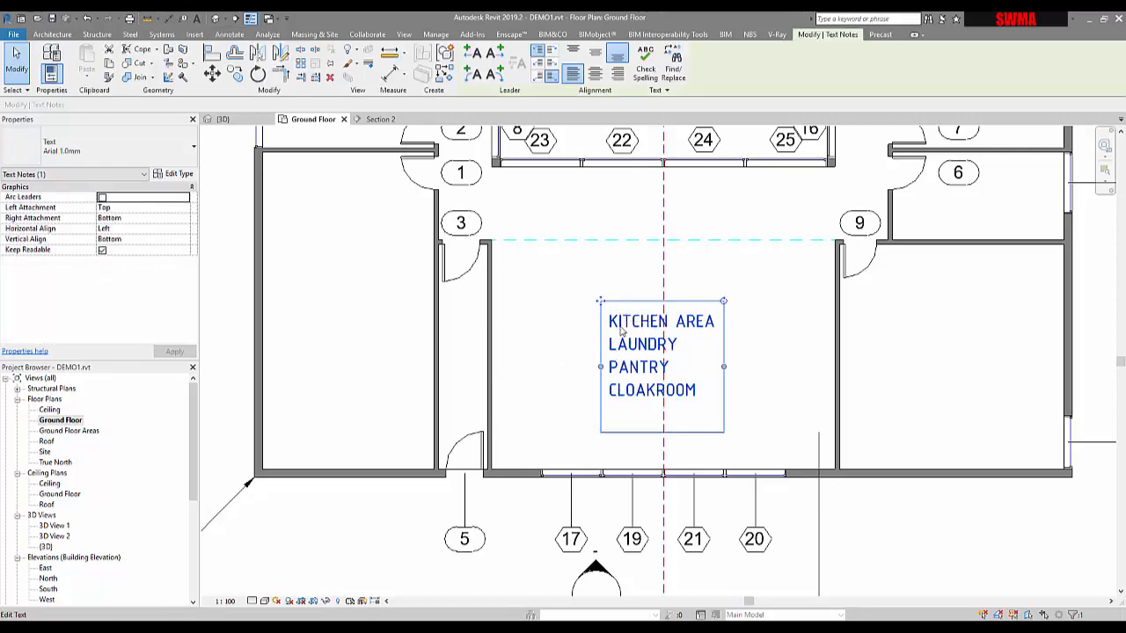
{"action": "left_click", "coordinate": [586, 290]}
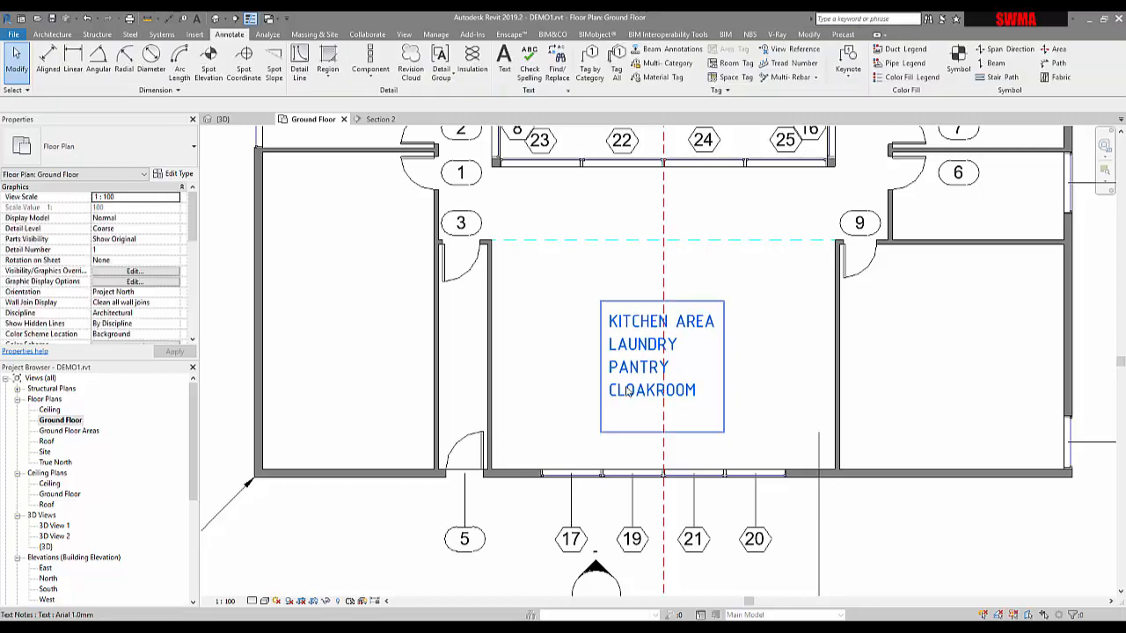
{"action": "left_click", "coordinate": [647, 367]}
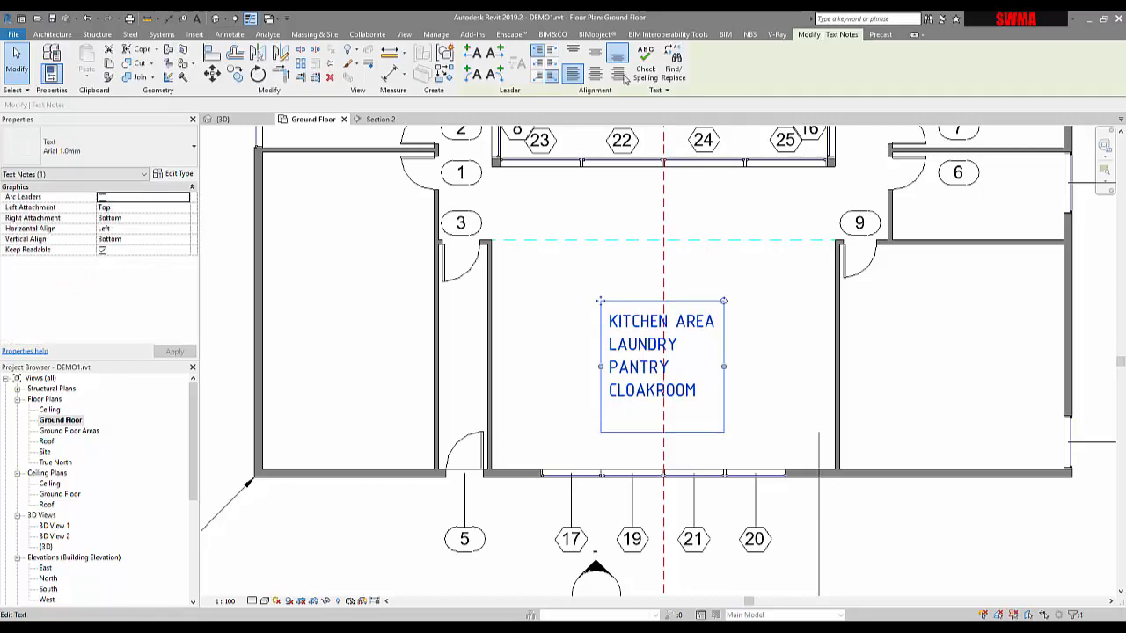
{"action": "left_click", "coordinate": [672, 90]}
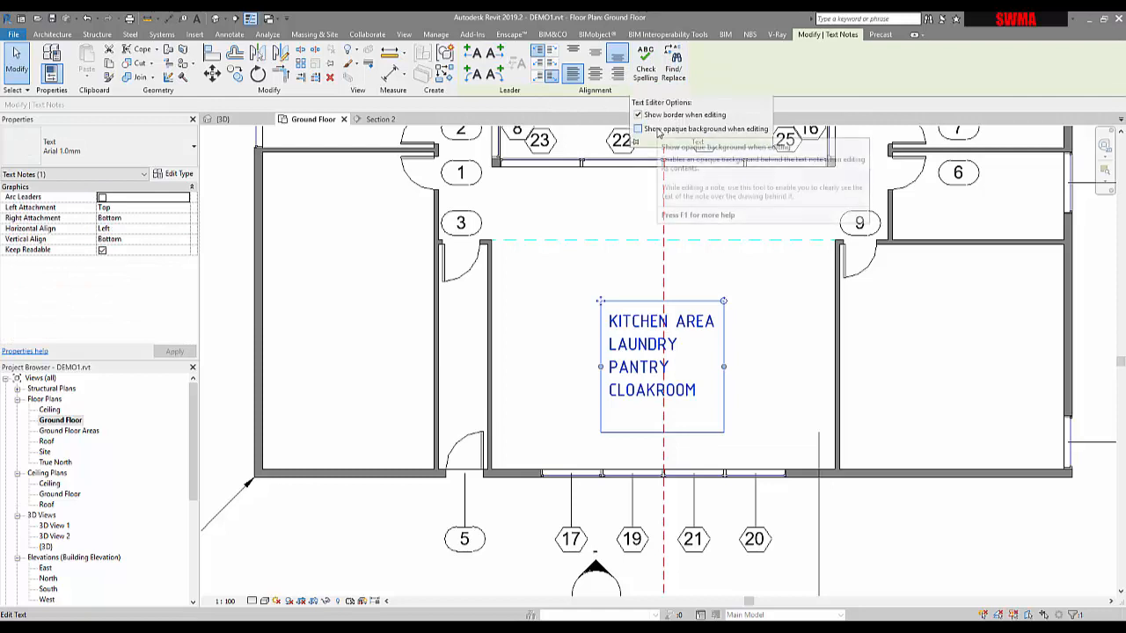
{"action": "left_click", "coordinate": [639, 115]}
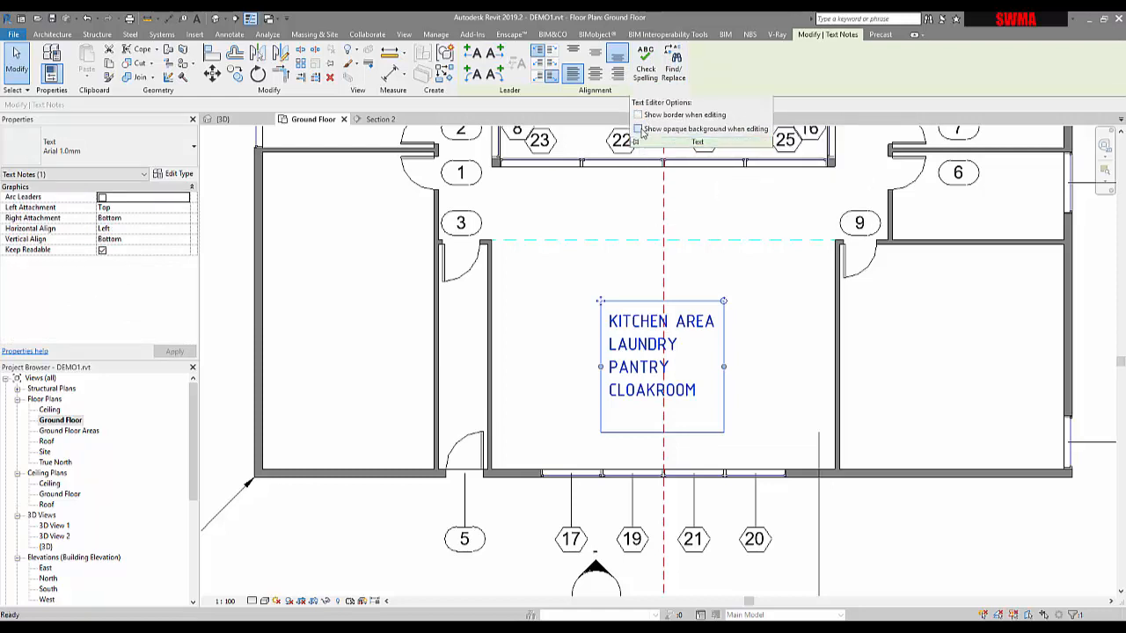
{"action": "left_click", "coordinate": [761, 284]}
{"action": "left_click", "coordinate": [691, 323]}
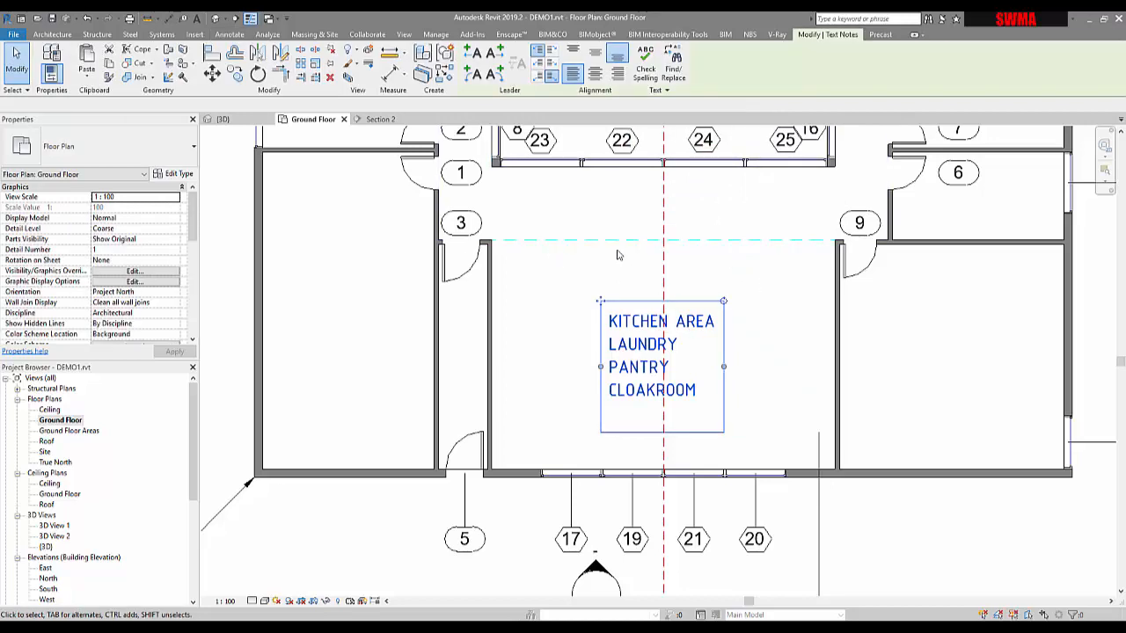
{"action": "left_click", "coordinate": [670, 191]}
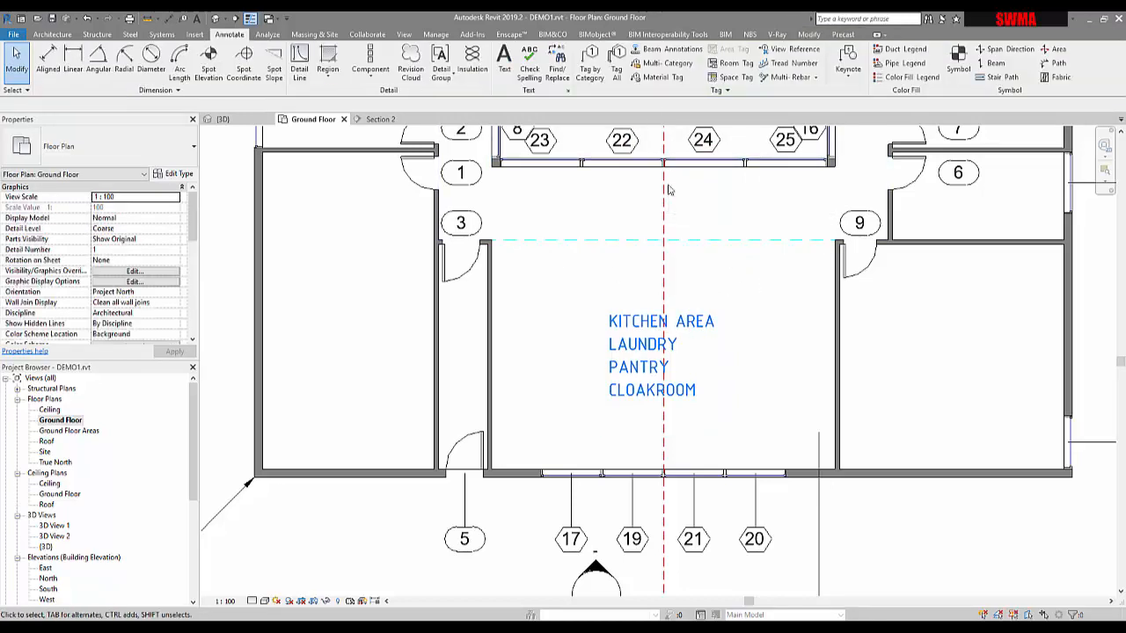
Step: Open the text type properties and close the dialog without changes
{"action": "left_click", "coordinate": [567, 93]}
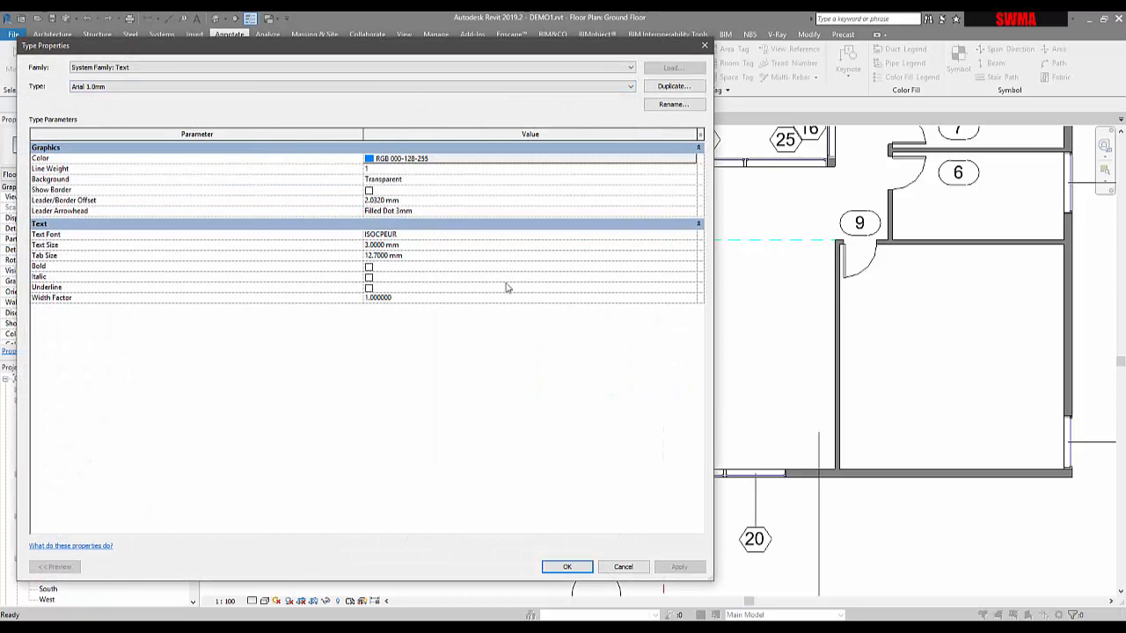
{"action": "left_click", "coordinate": [705, 45]}
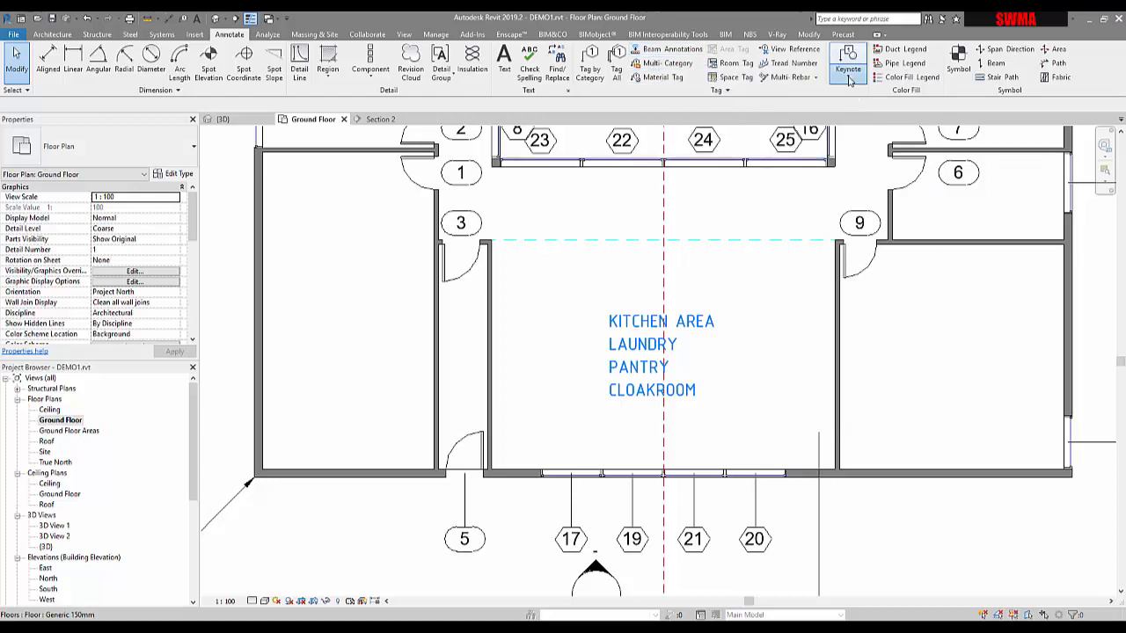
Step: Open the keynoting settings, review the keynote table file location, and cancel the dialog
{"action": "left_click", "coordinate": [850, 78]}
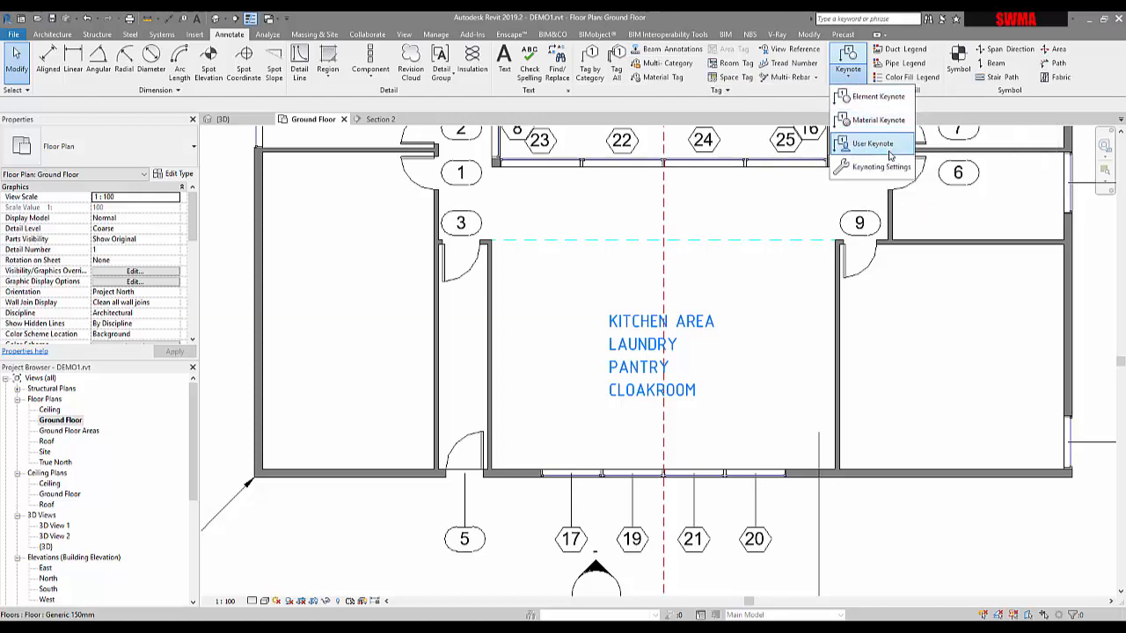
{"action": "left_click", "coordinate": [882, 167]}
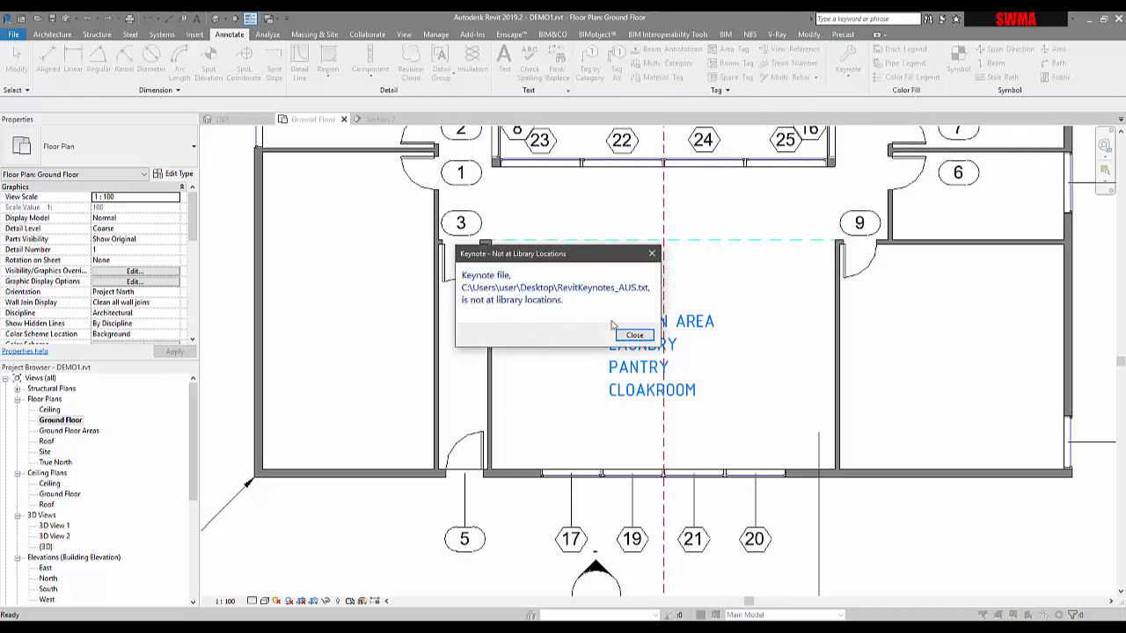
{"action": "left_click", "coordinate": [636, 336]}
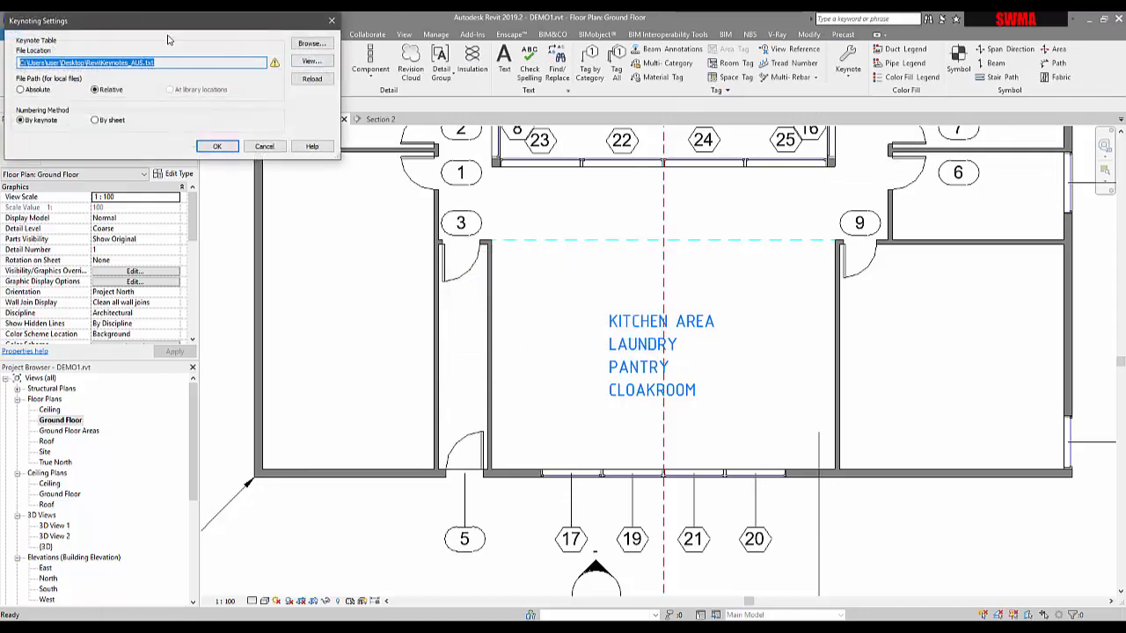
{"action": "left_click_drag", "start_coordinate": [165, 32], "coordinate": [334, 180]}
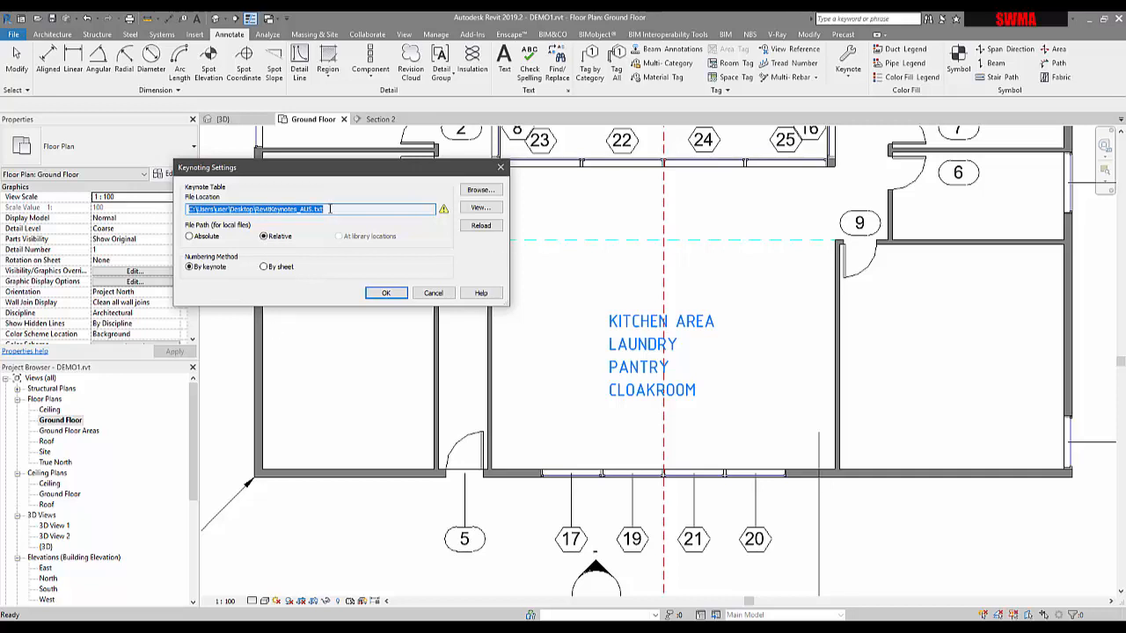
{"action": "left_click", "coordinate": [433, 293]}
Step: Place an element keynote on the kitchen's right wall, choosing key value 09912 Interior Walls
{"action": "left_click", "coordinate": [842, 84]}
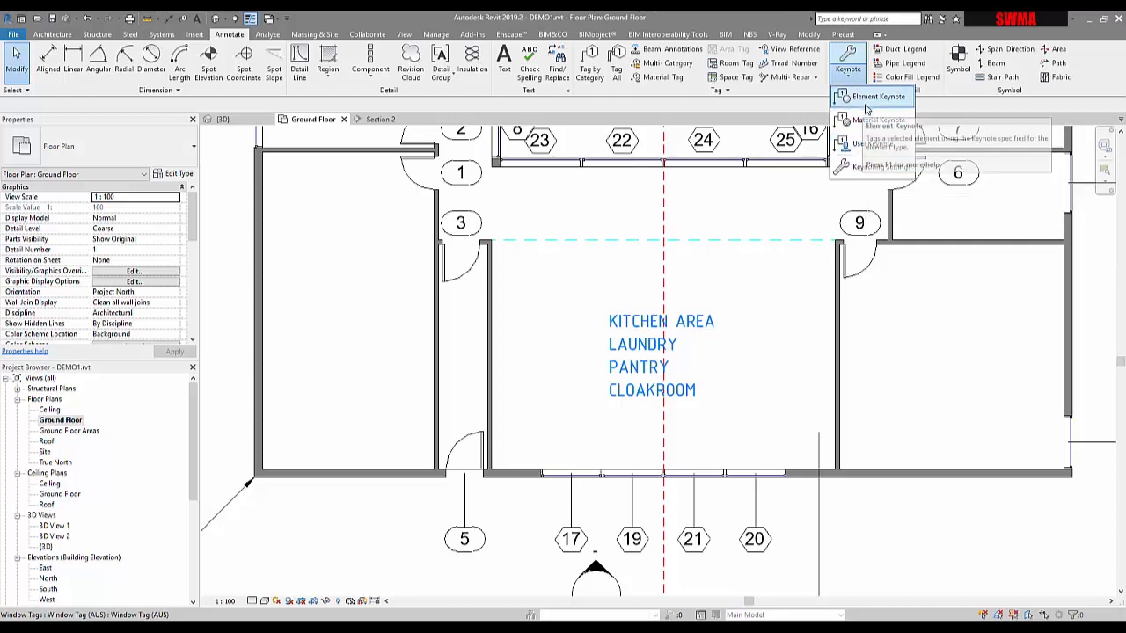
{"action": "left_click", "coordinate": [871, 97]}
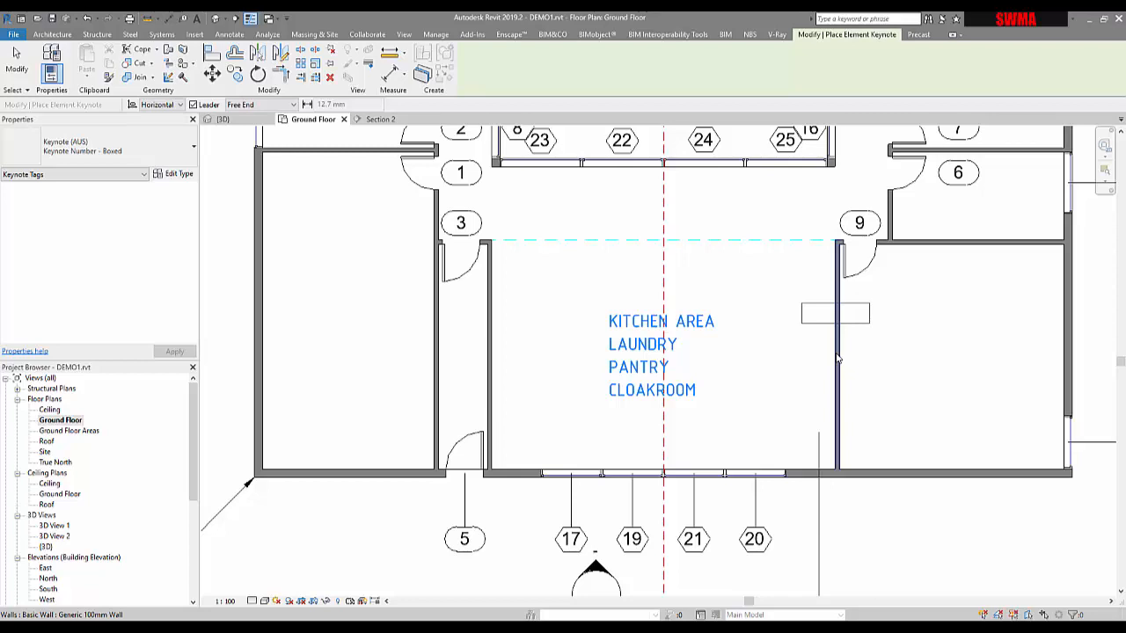
{"action": "scroll", "coordinate": [838, 359], "scroll_direction": "up", "scroll_amount": 1}
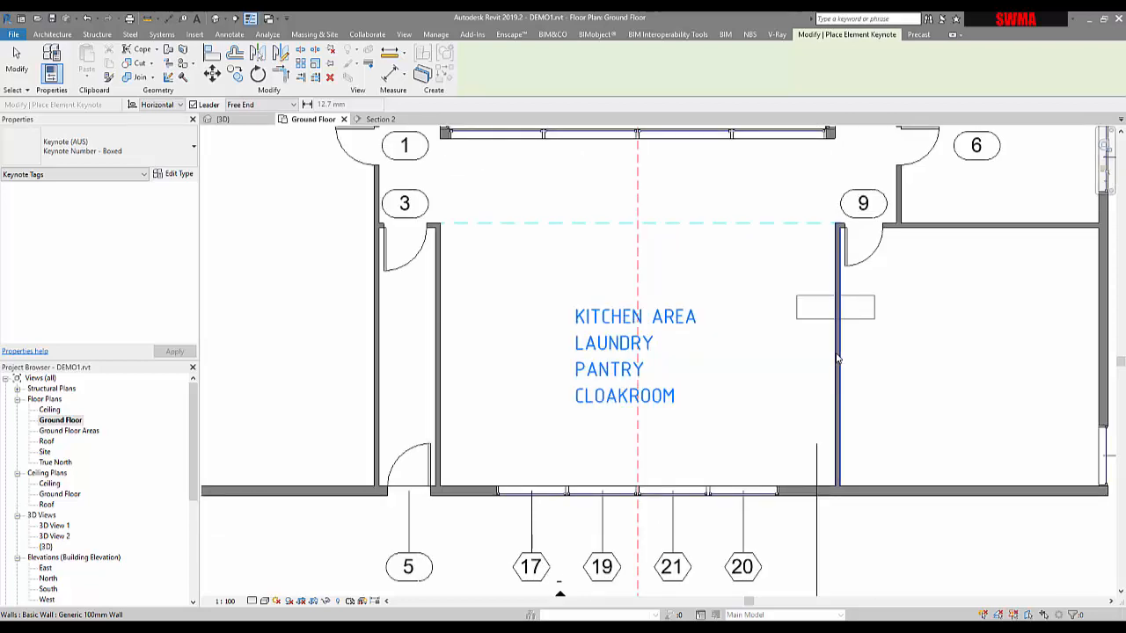
{"action": "left_click", "coordinate": [836, 354]}
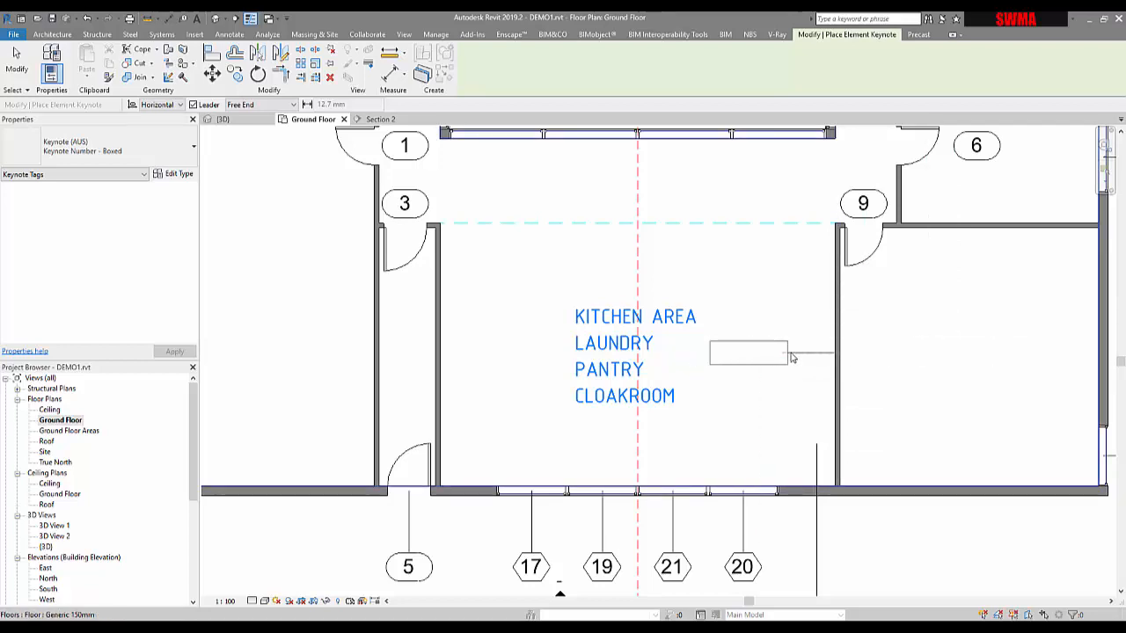
{"action": "left_click", "coordinate": [842, 356]}
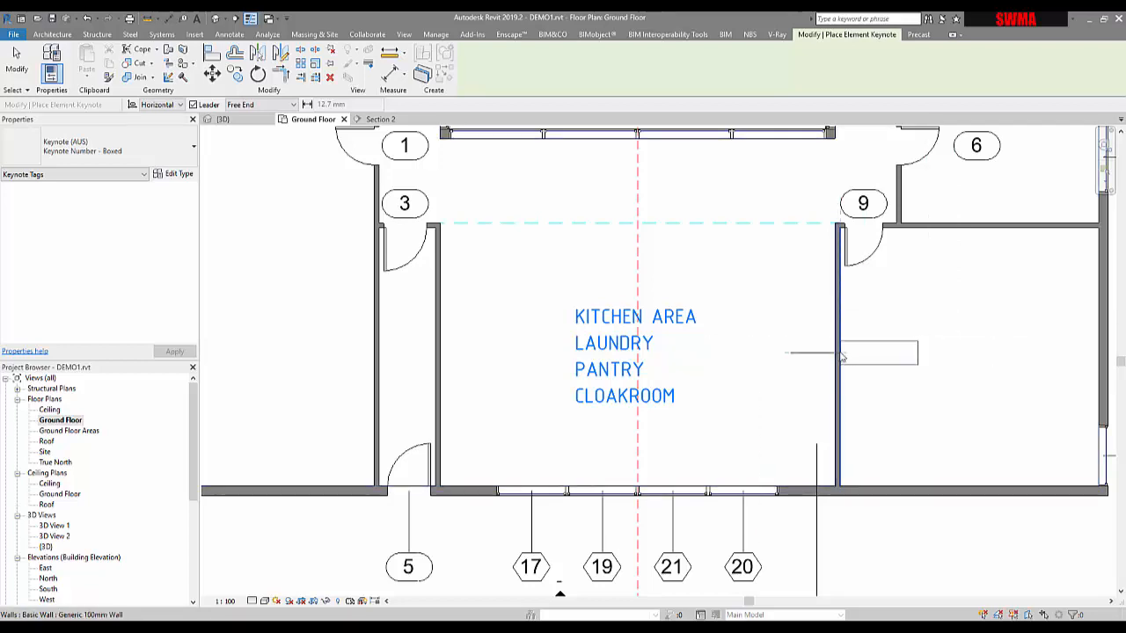
{"action": "left_click", "coordinate": [767, 301]}
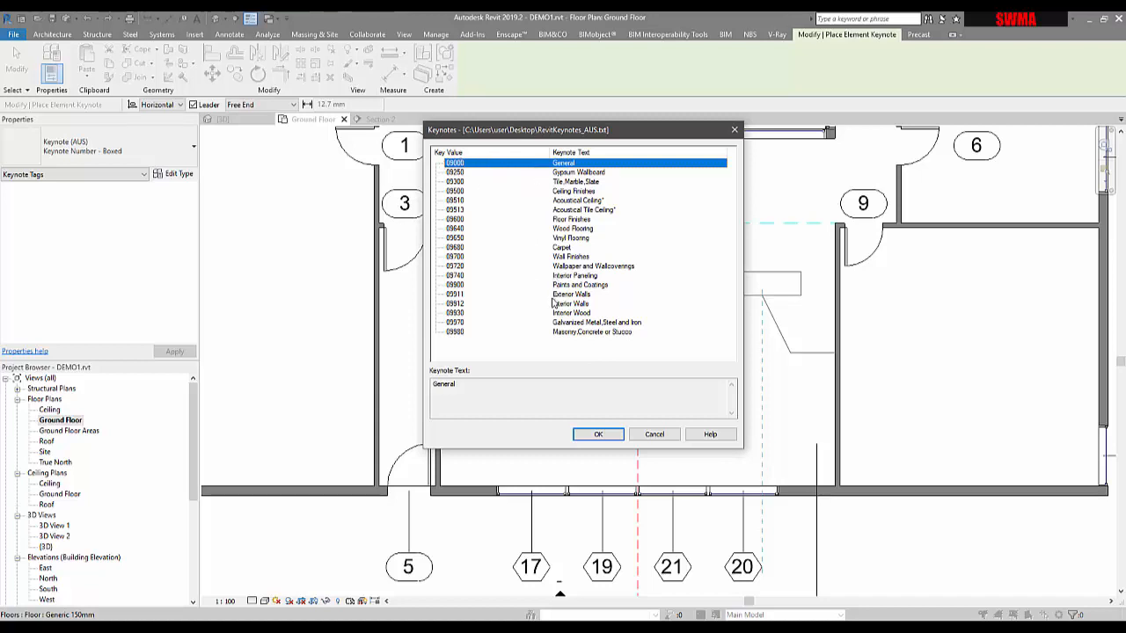
{"action": "left_click", "coordinate": [454, 305]}
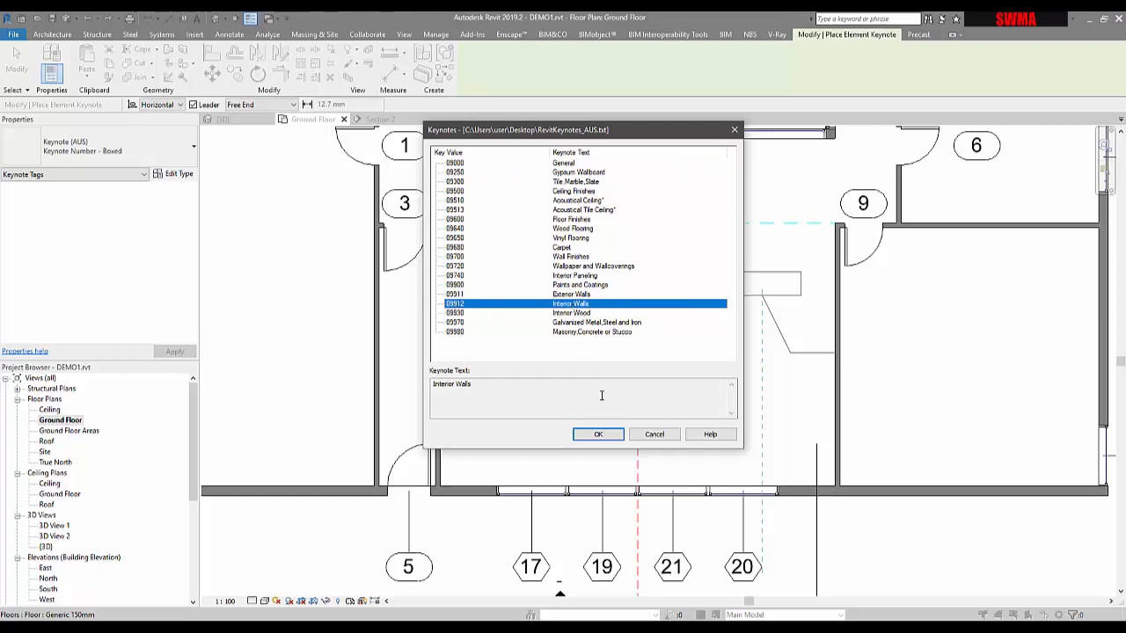
{"action": "left_click", "coordinate": [598, 435]}
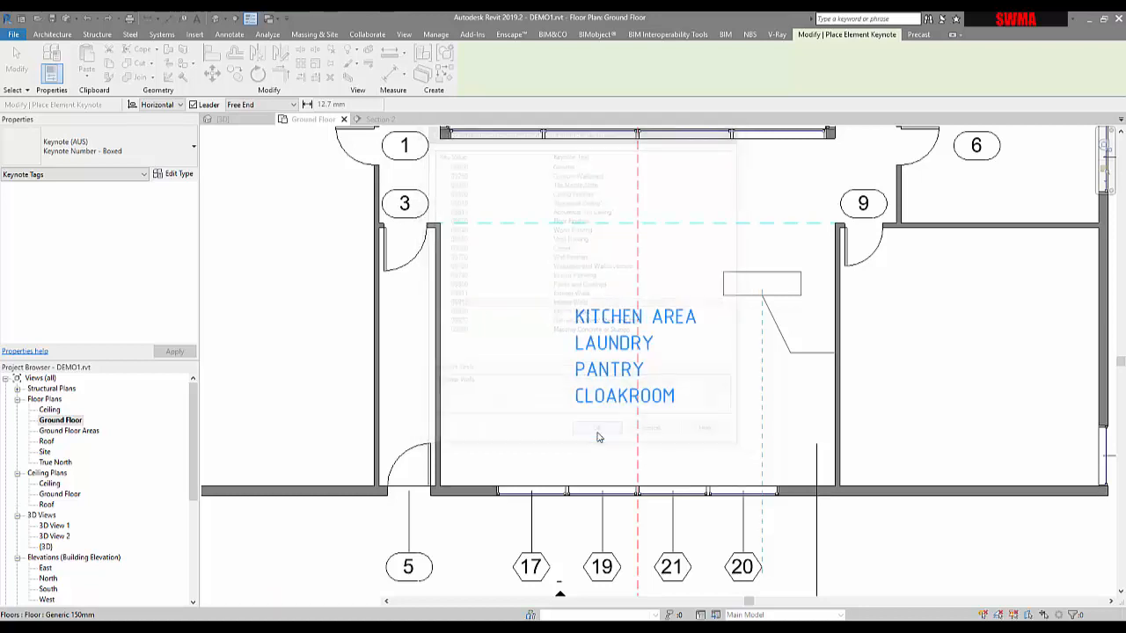
{"action": "left_click", "coordinate": [762, 294]}
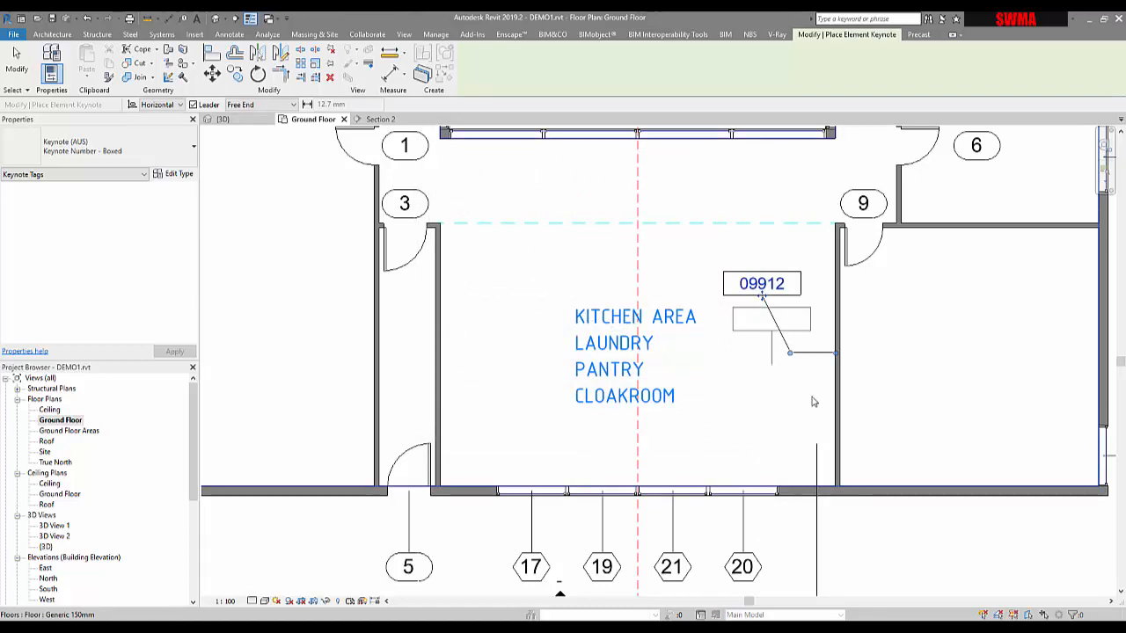
{"action": "key", "text": "Escape"}
{"action": "key", "text": "Escape"}
Step: Change the keynote tag's key value to 09740 Interior Paneling
{"action": "left_click", "coordinate": [786, 279]}
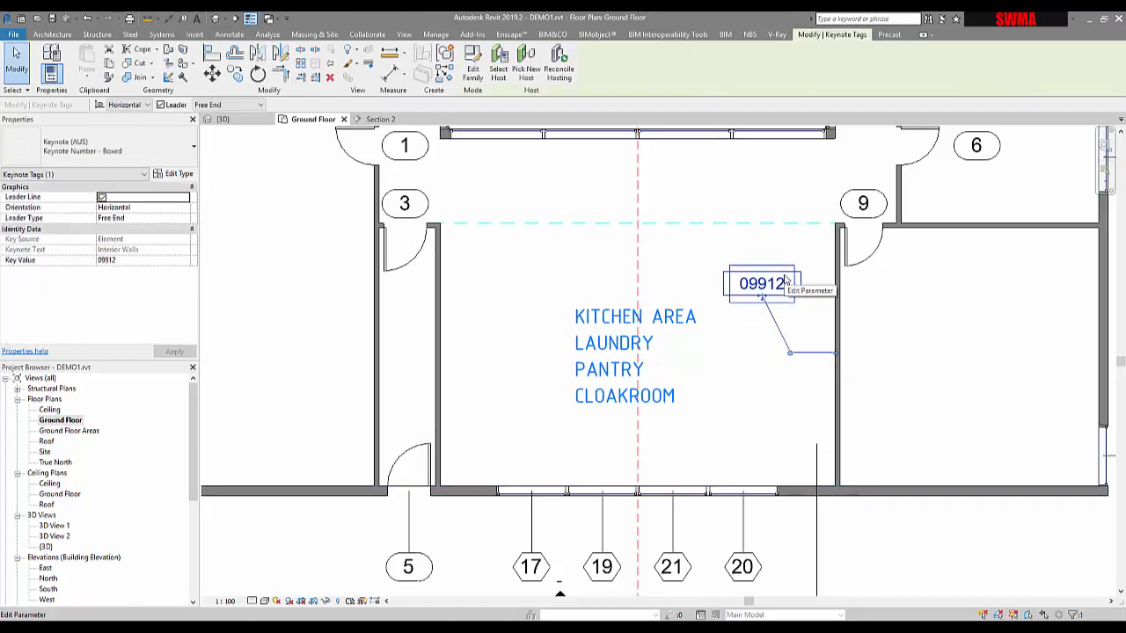
{"action": "left_click", "coordinate": [123, 262]}
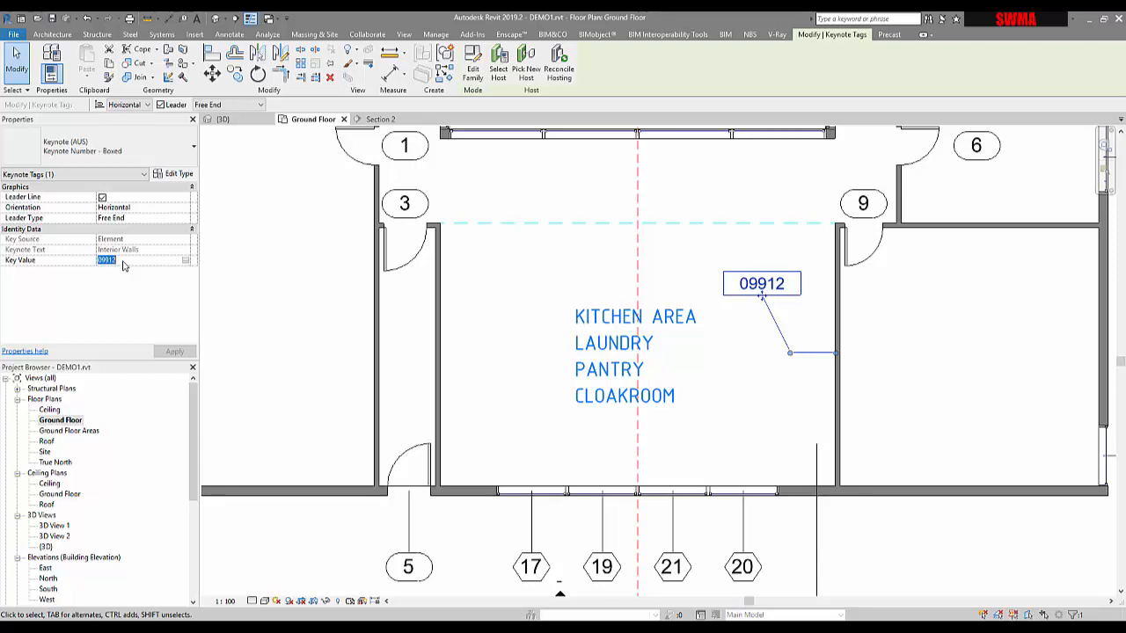
{"action": "left_click", "coordinate": [185, 262]}
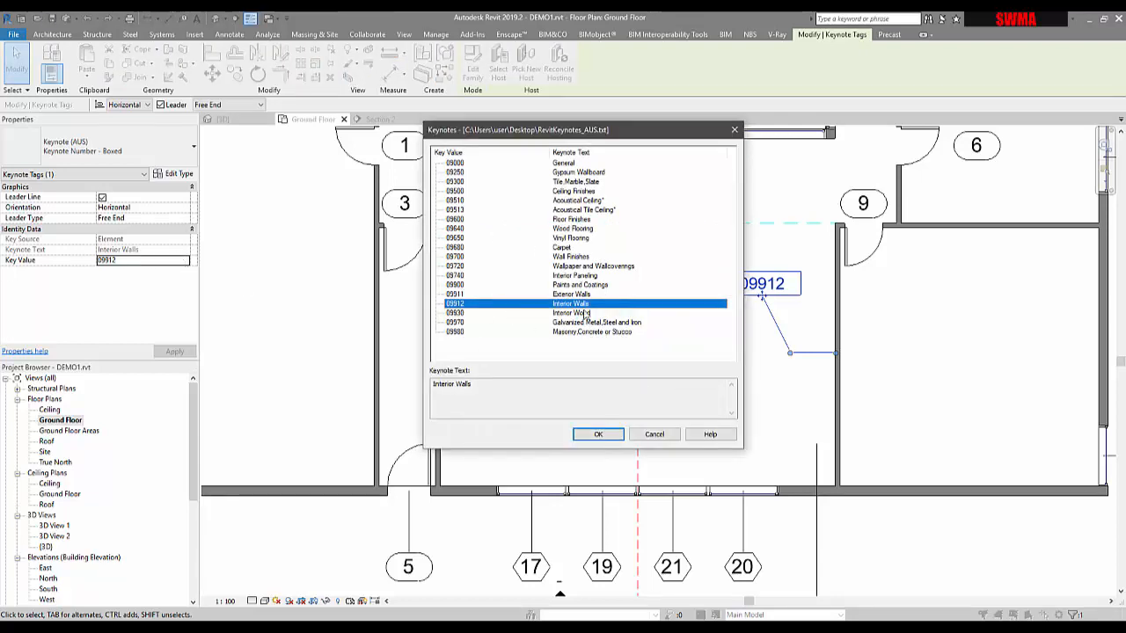
{"action": "left_click", "coordinate": [475, 276]}
{"action": "left_click", "coordinate": [598, 434]}
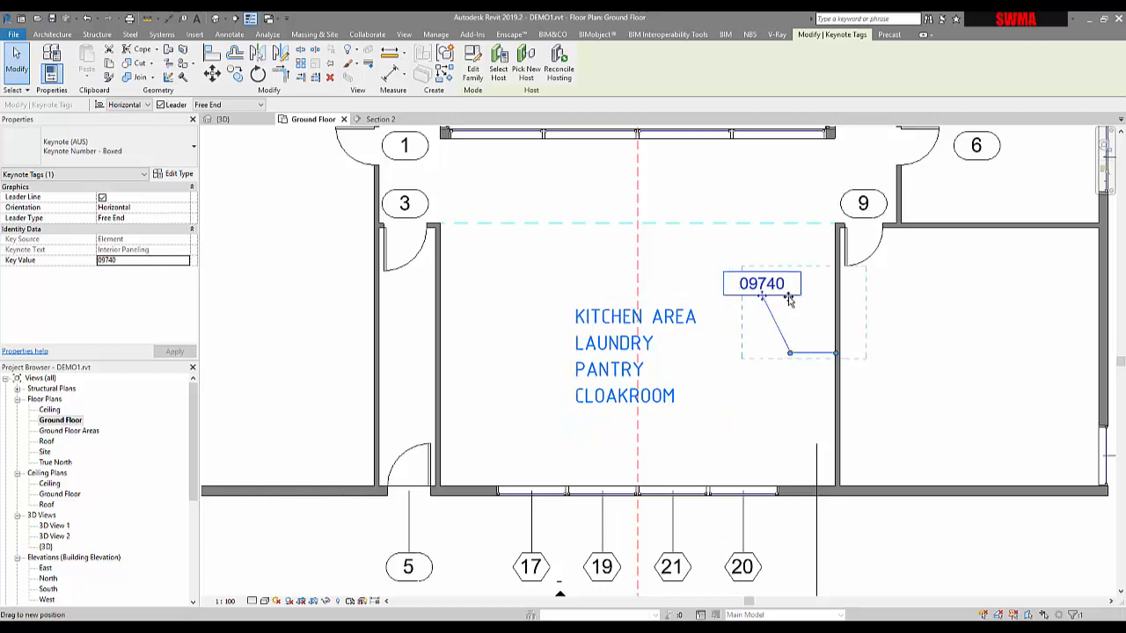
Step: Reshape the keynote tag's leader so it drops vertically from the tag to the wall
{"action": "left_click_drag", "start_coordinate": [789, 300], "coordinate": [806, 300]}
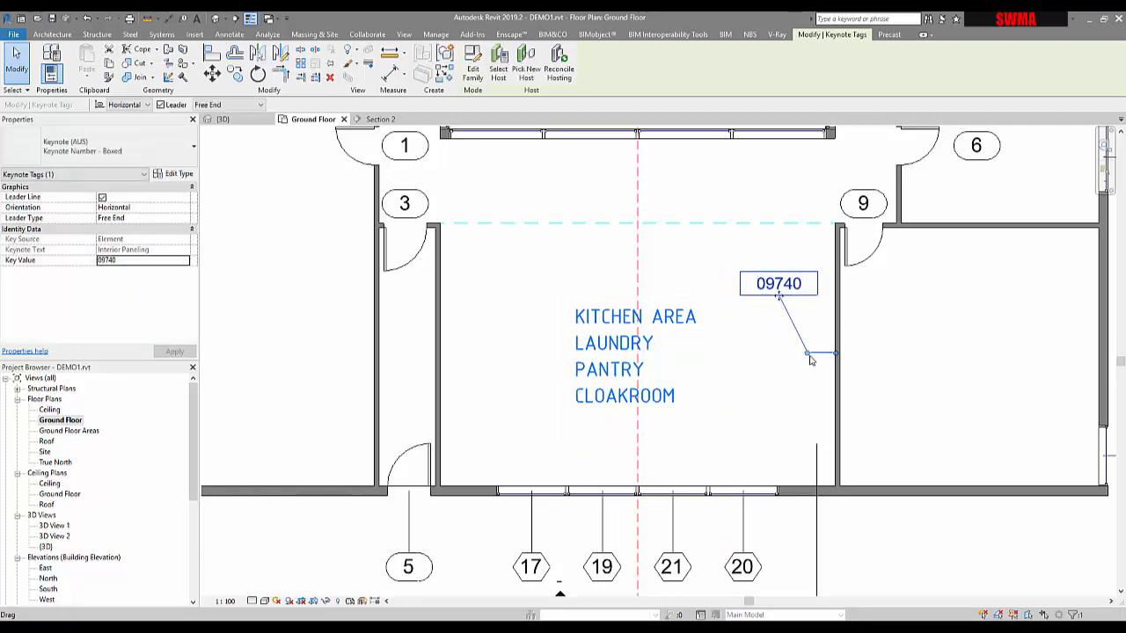
{"action": "left_click_drag", "start_coordinate": [810, 357], "coordinate": [780, 355]}
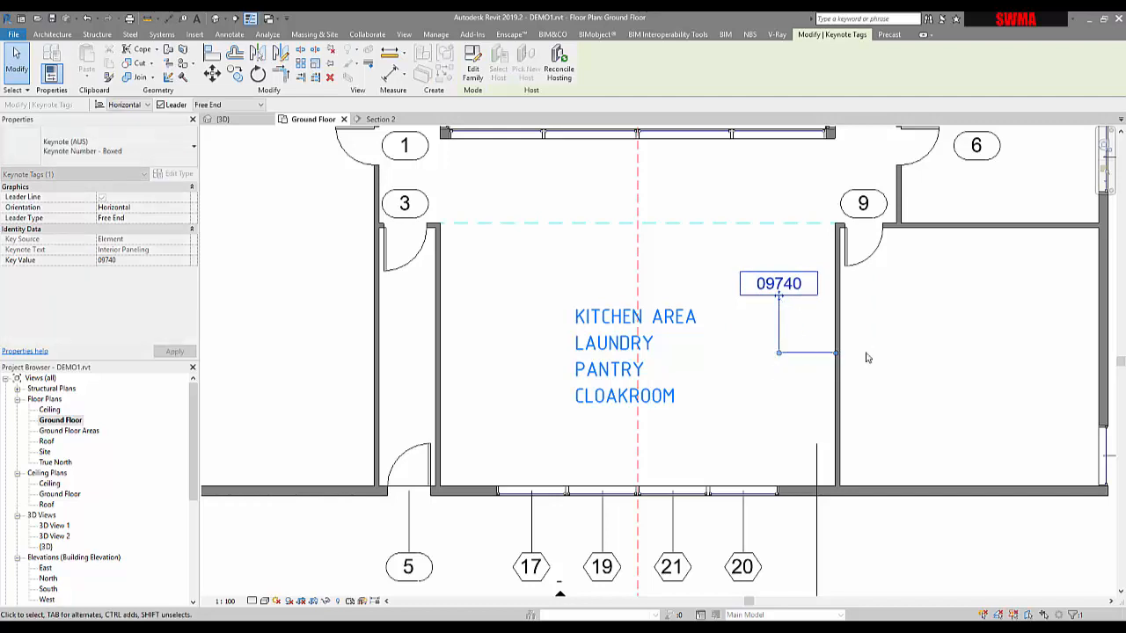
{"action": "scroll", "coordinate": [770, 387], "scroll_direction": "down", "scroll_amount": 2}
{"action": "key", "text": "Escape"}
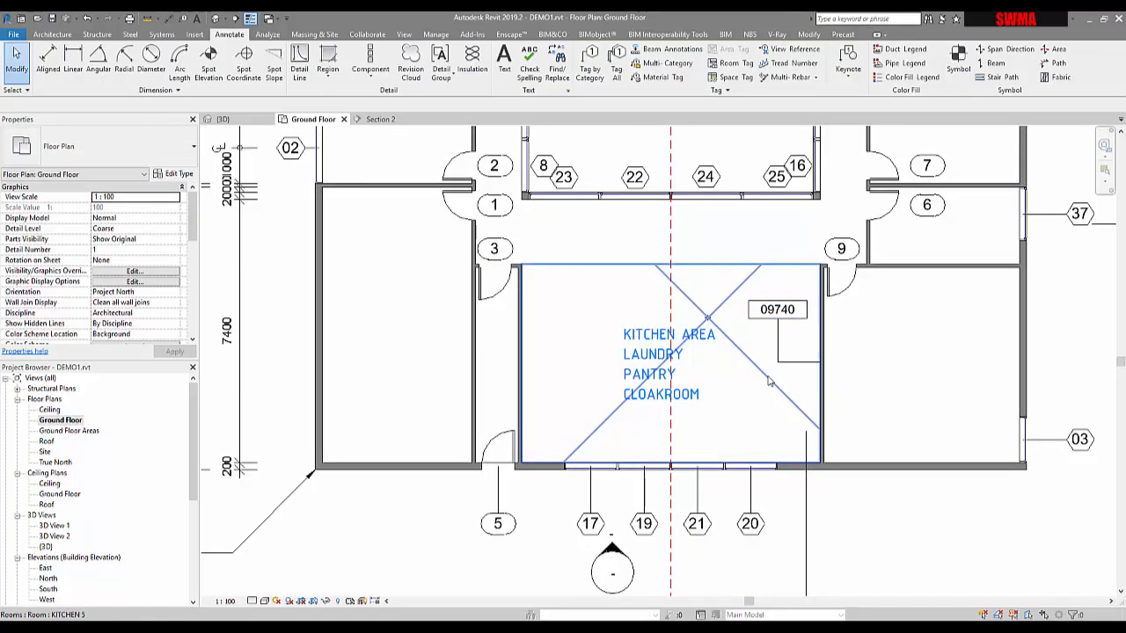
{"action": "left_click", "coordinate": [775, 346]}
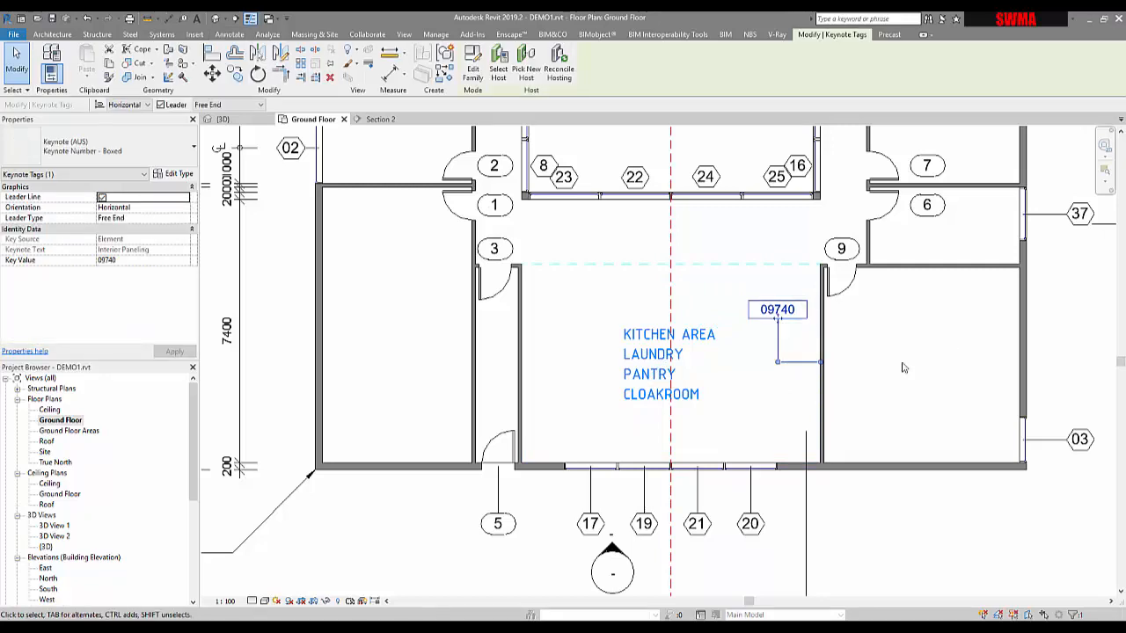
{"action": "middle_click_drag", "start_coordinate": [809, 330], "coordinate": [692, 372]}
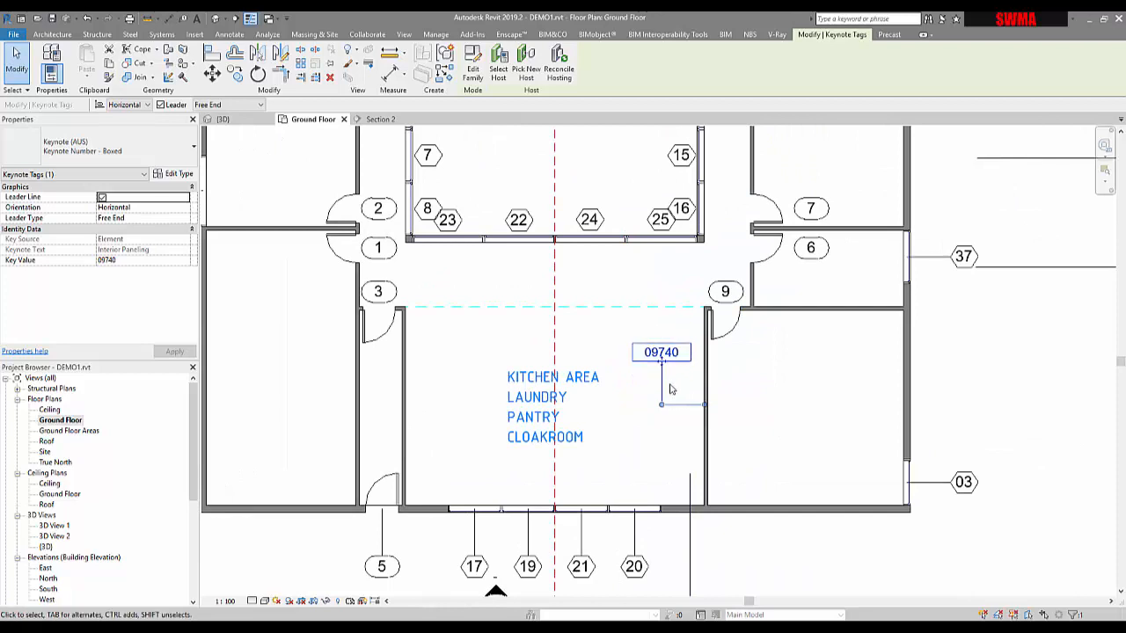
{"action": "left_click", "coordinate": [552, 396]}
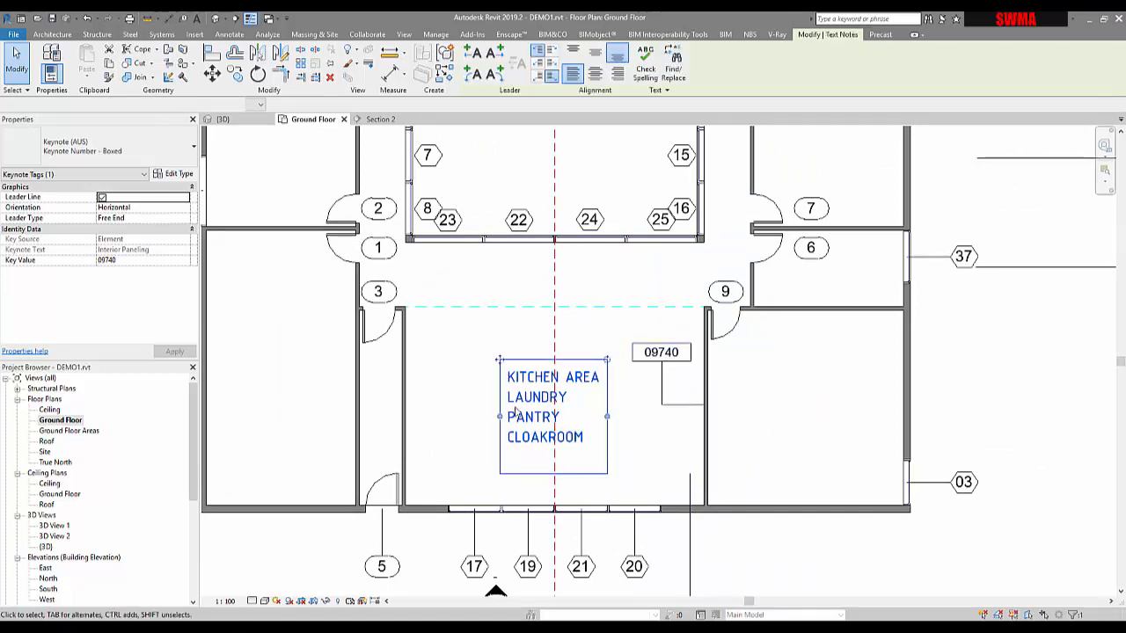
{"action": "left_click", "coordinate": [643, 423]}
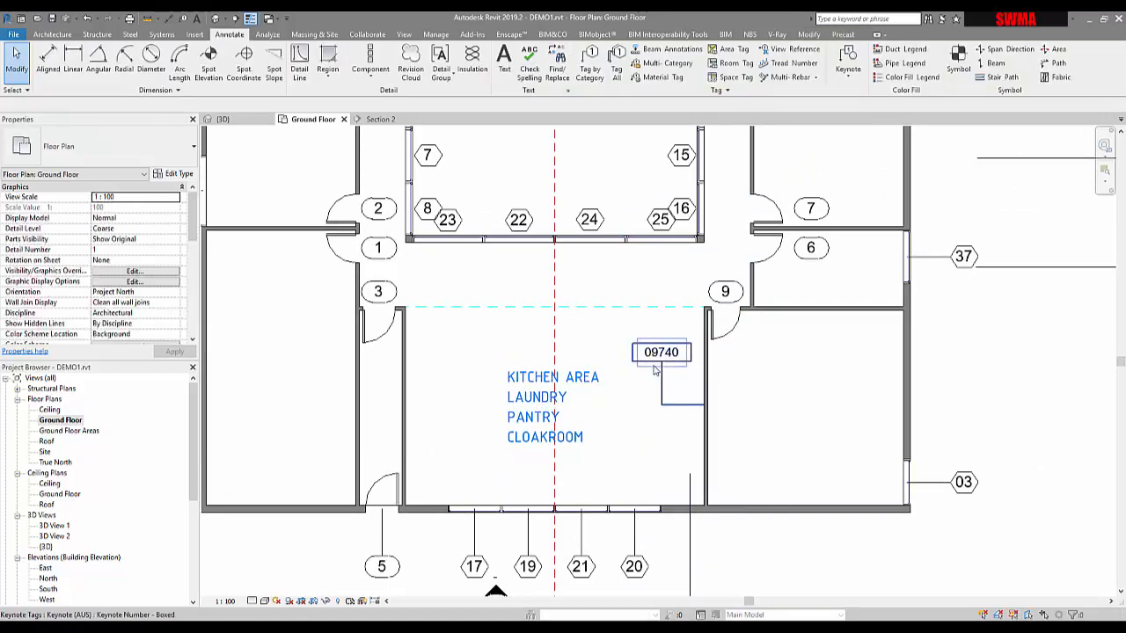
{"action": "left_click", "coordinate": [658, 363]}
{"action": "left_click", "coordinate": [991, 329]}
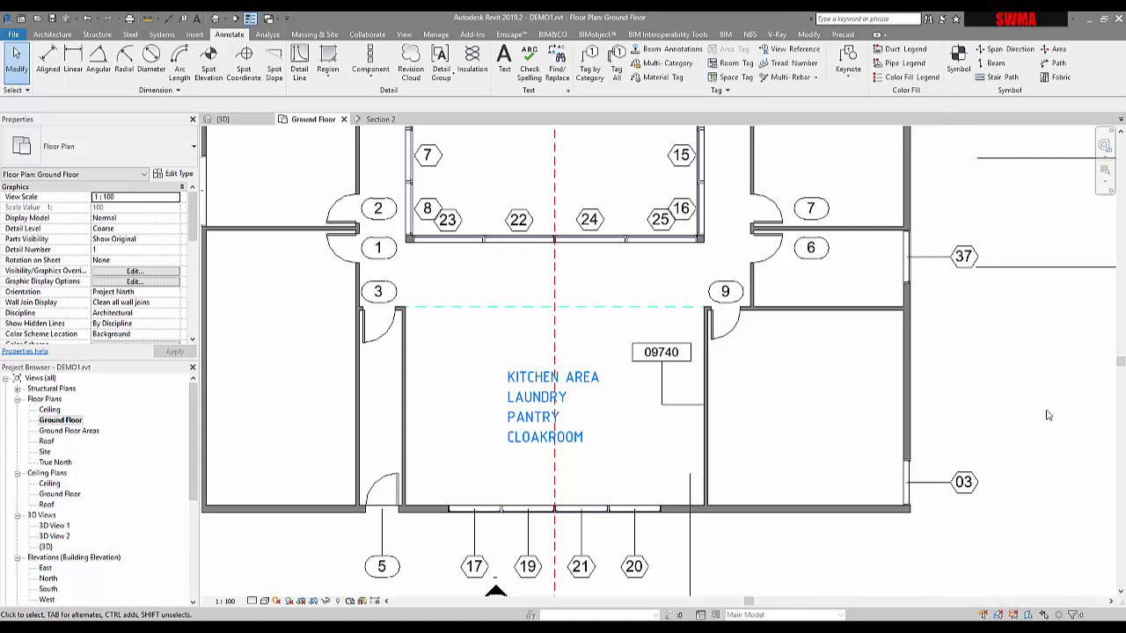
{"action": "middle_click_drag", "start_coordinate": [905, 215], "coordinate": [892, 253]}
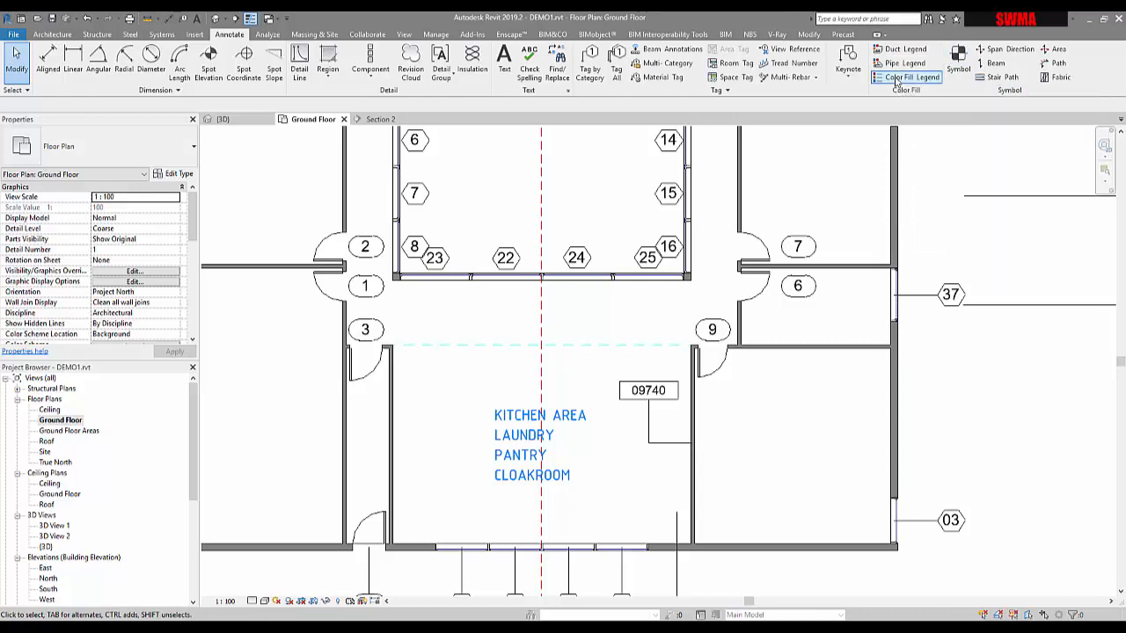
Step: Place a North Arrow symbol above the top-left corner of the floor plan
{"action": "left_click", "coordinate": [950, 66]}
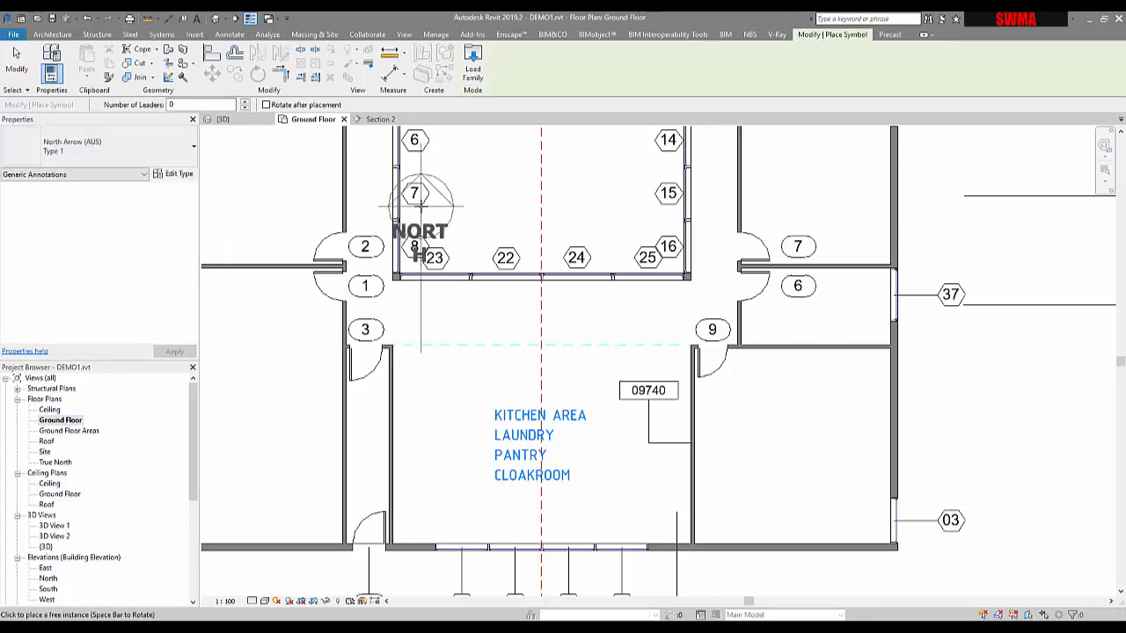
{"action": "scroll", "coordinate": [424, 212], "scroll_direction": "down", "scroll_amount": 5}
{"action": "middle_click_drag", "start_coordinate": [422, 203], "coordinate": [591, 364]}
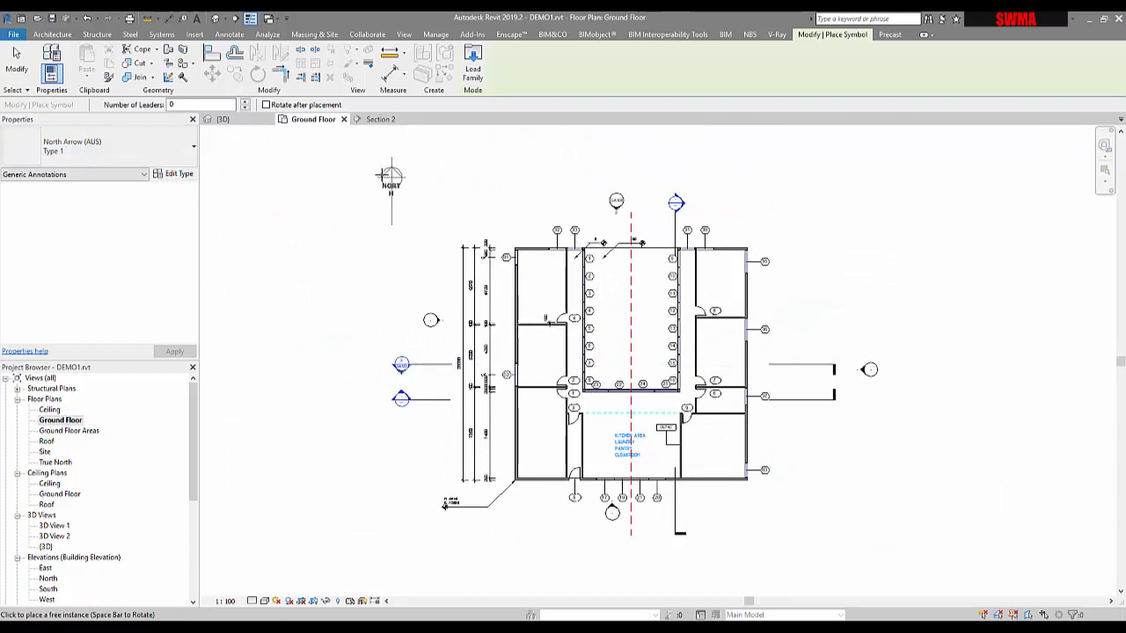
{"action": "left_click", "coordinate": [391, 176]}
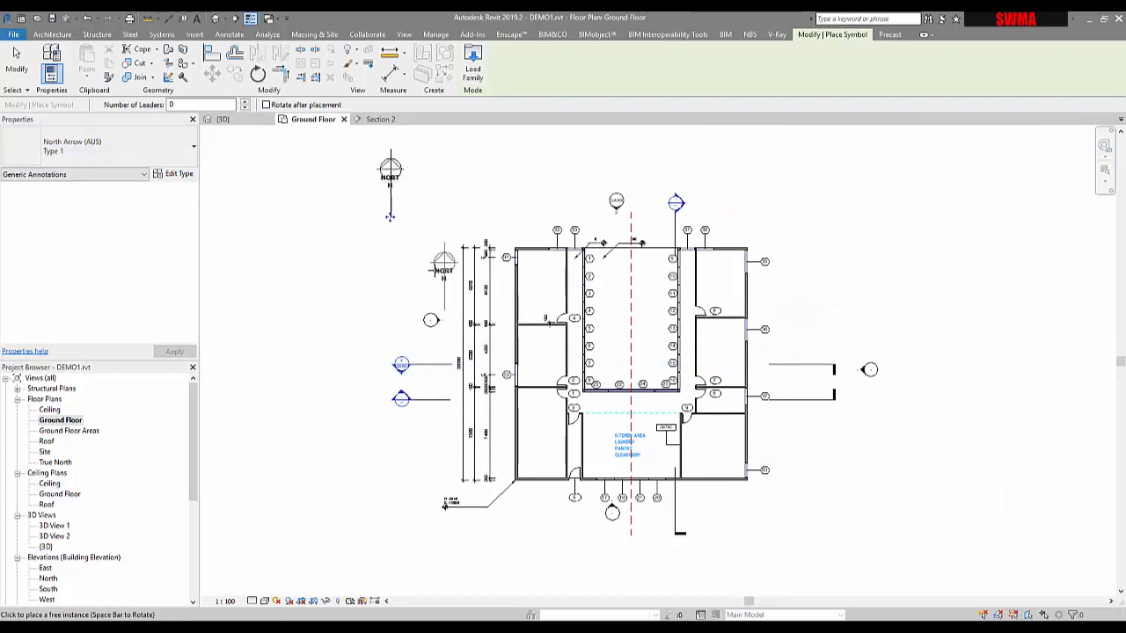
{"action": "key", "text": "Escape"}
{"action": "key", "text": "Escape"}
Step: Open the north arrow's type properties, check the available types, and cancel
{"action": "left_click", "coordinate": [389, 176]}
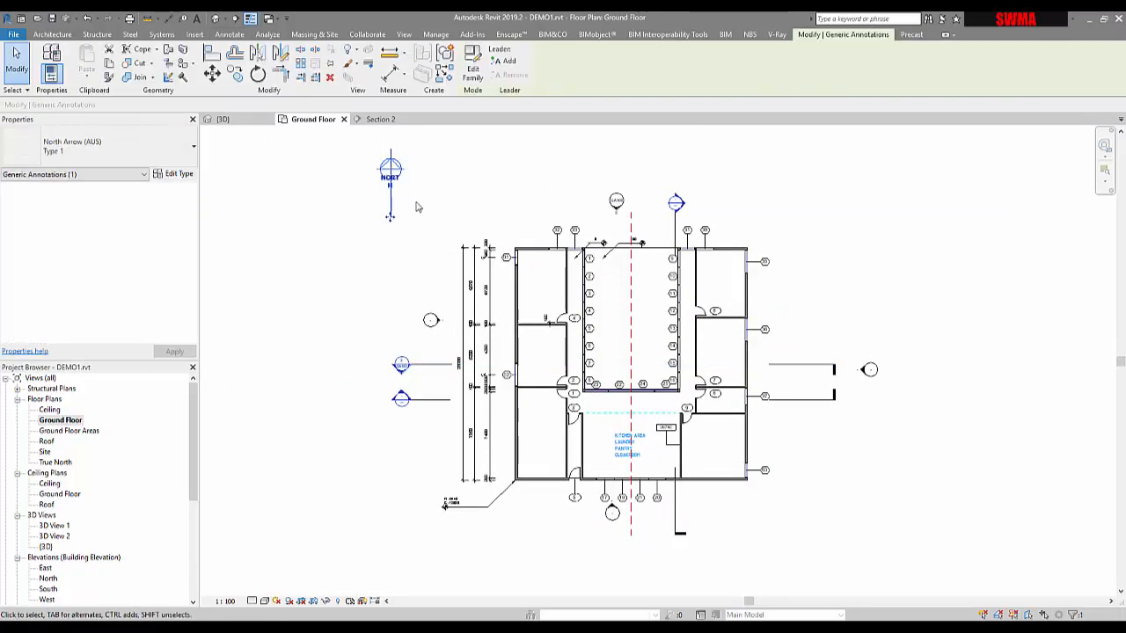
{"action": "left_click", "coordinate": [184, 176]}
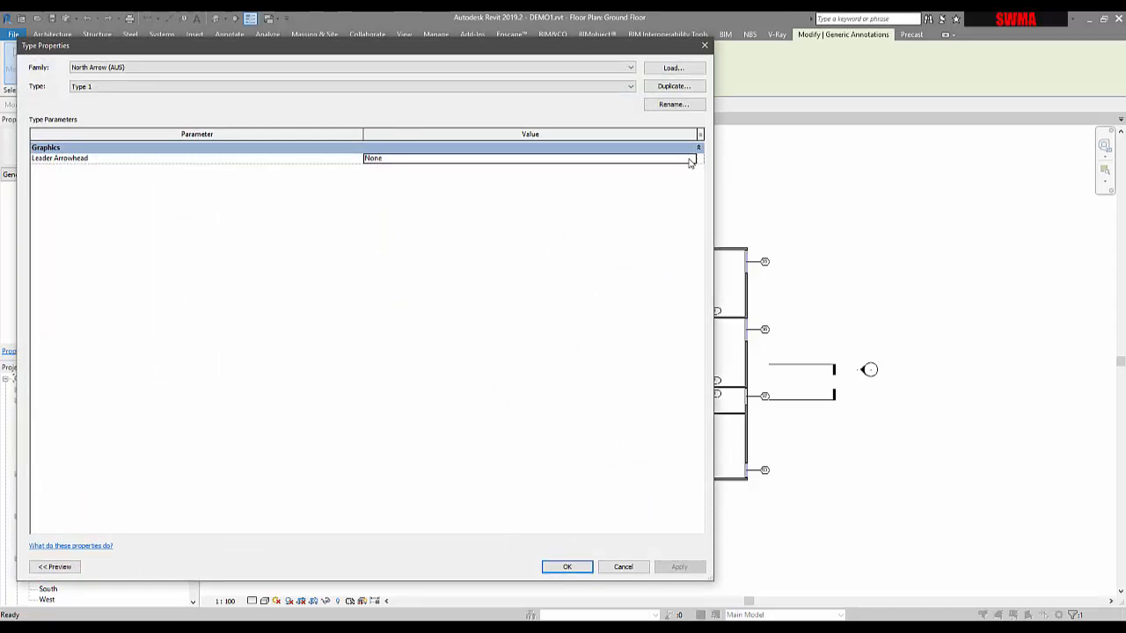
{"action": "left_click", "coordinate": [630, 91]}
{"action": "left_click", "coordinate": [629, 92]}
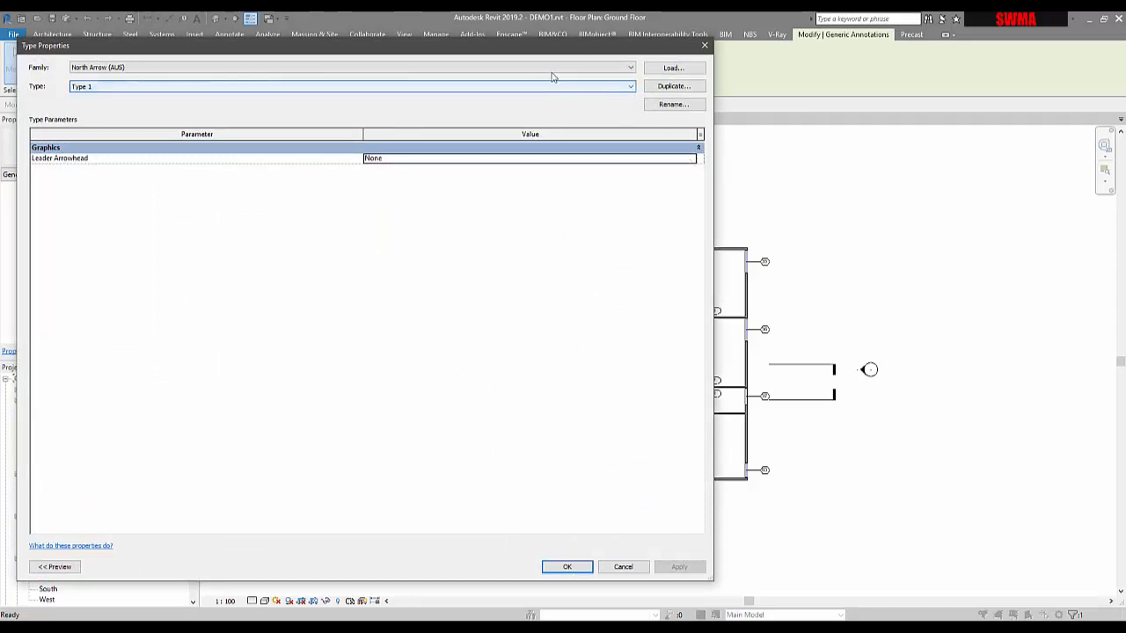
{"action": "left_click", "coordinate": [623, 566]}
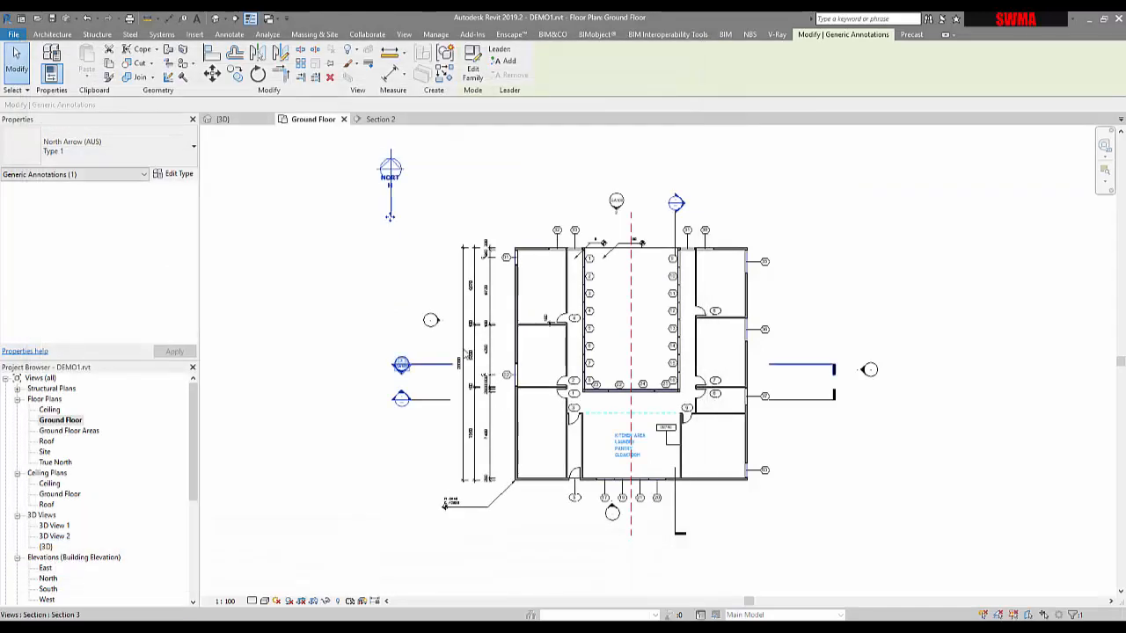
Step: Try the Ground Floor view scale at 1:25 and return it to 1:100 to compare the north arrow's size
{"action": "key", "text": "Escape"}
{"action": "left_click", "coordinate": [391, 176]}
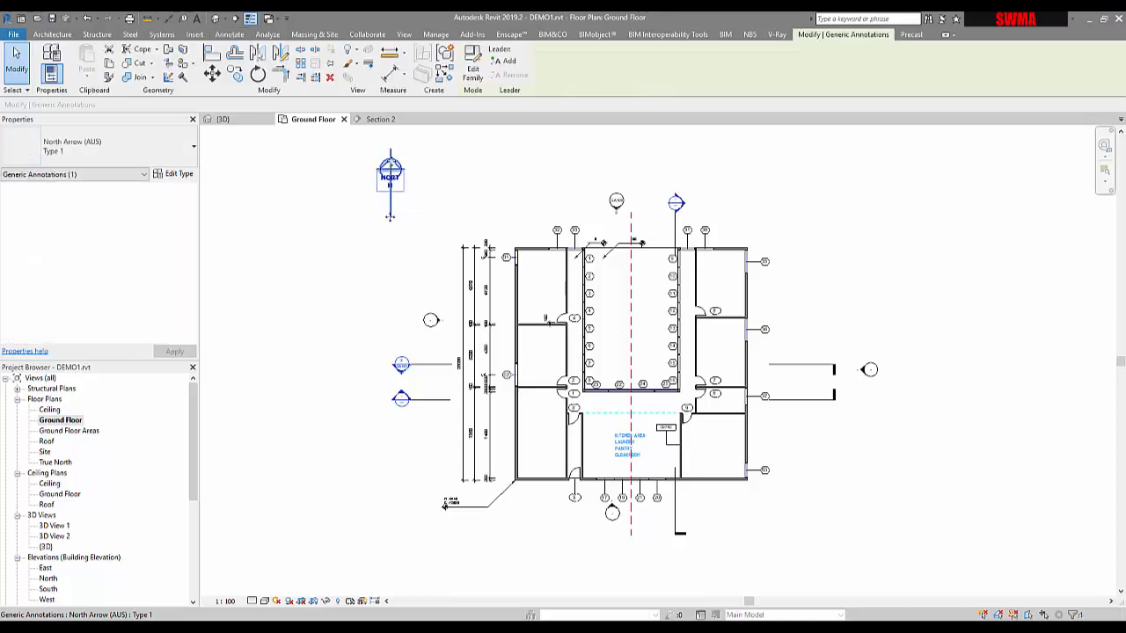
{"action": "scroll", "coordinate": [390, 168], "scroll_direction": "up", "scroll_amount": 4}
{"action": "left_click", "coordinate": [227, 601]}
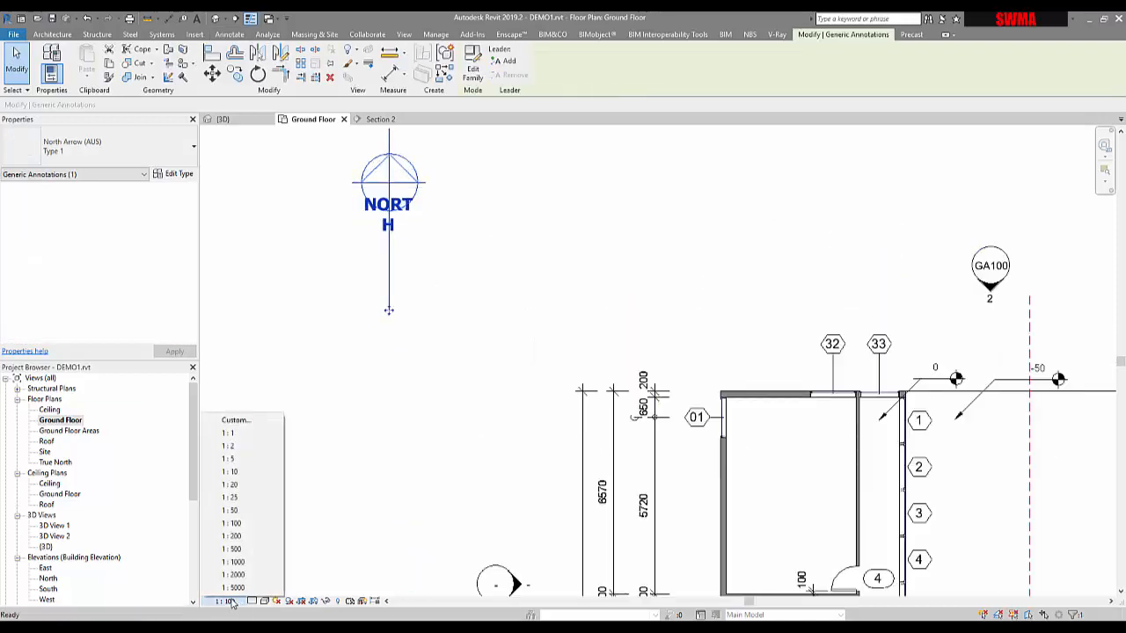
{"action": "left_click", "coordinate": [246, 500]}
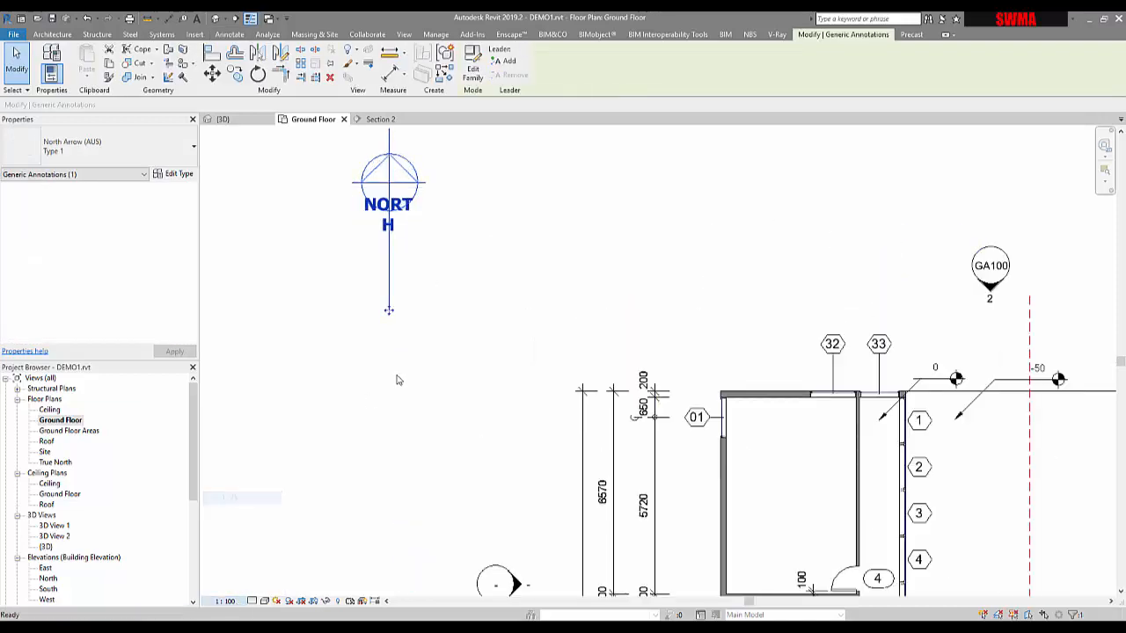
{"action": "scroll", "coordinate": [384, 205], "scroll_direction": "up", "scroll_amount": 4}
{"action": "left_click", "coordinate": [384, 204]}
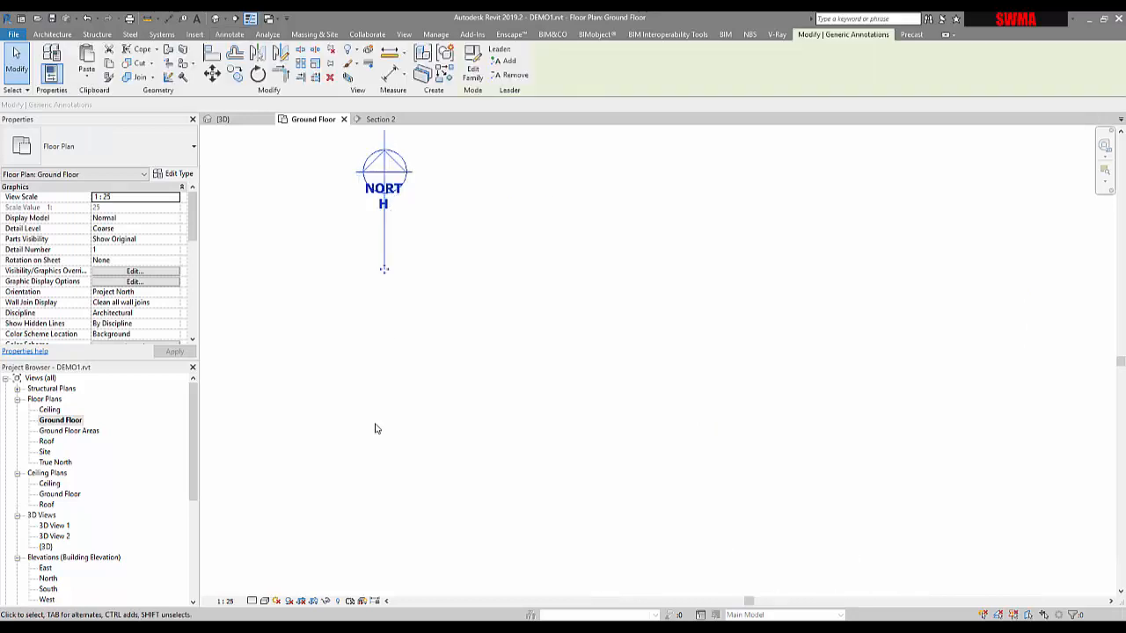
{"action": "left_click", "coordinate": [227, 602]}
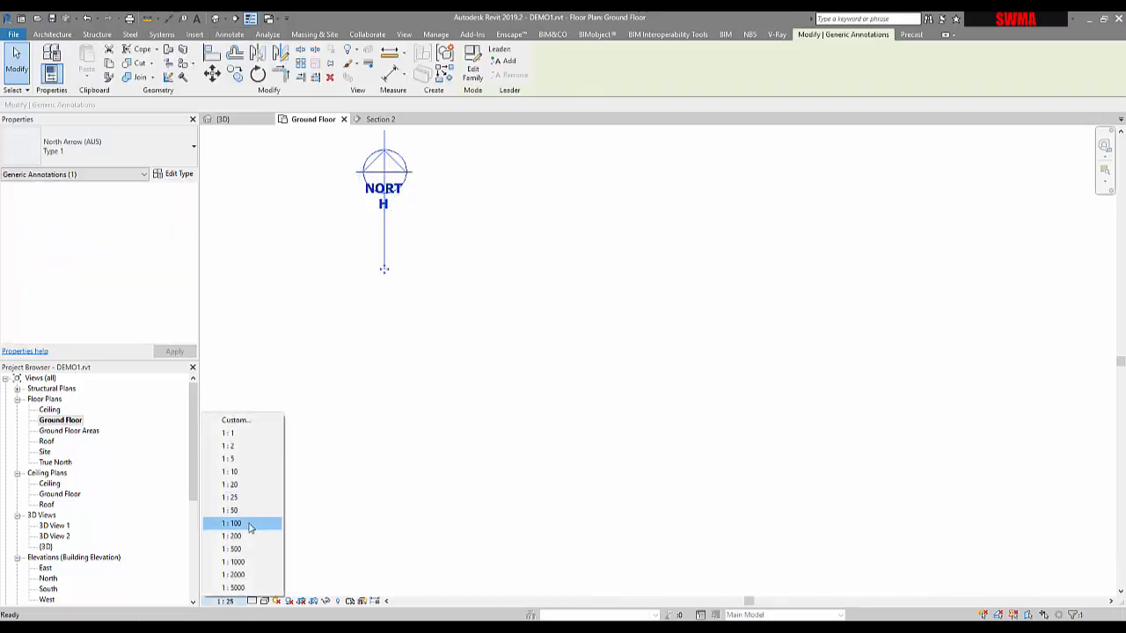
{"action": "left_click", "coordinate": [248, 524]}
Step: Open the North Arrow symbol's family for editing
{"action": "left_click", "coordinate": [458, 258]}
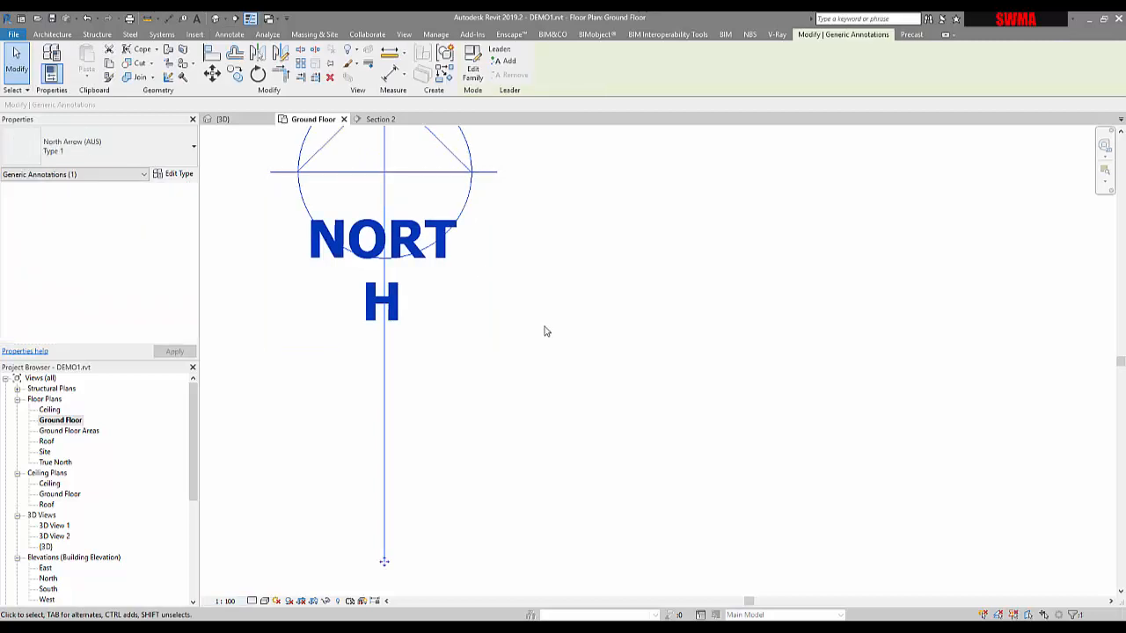
{"action": "scroll", "coordinate": [543, 329], "scroll_direction": "down", "scroll_amount": 4}
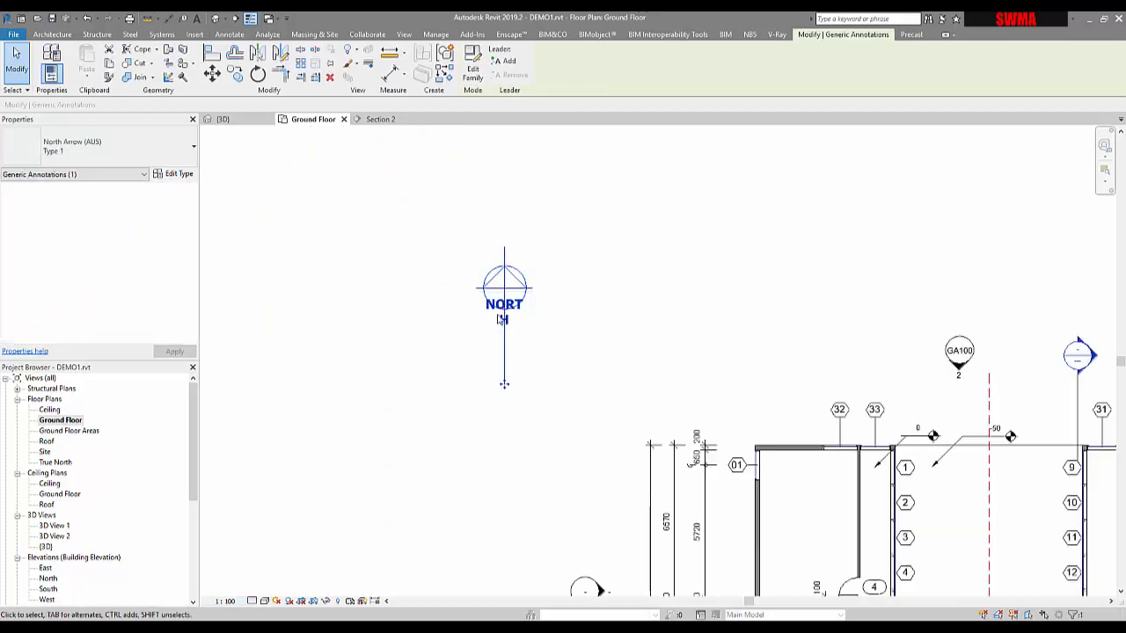
{"action": "left_click", "coordinate": [596, 300]}
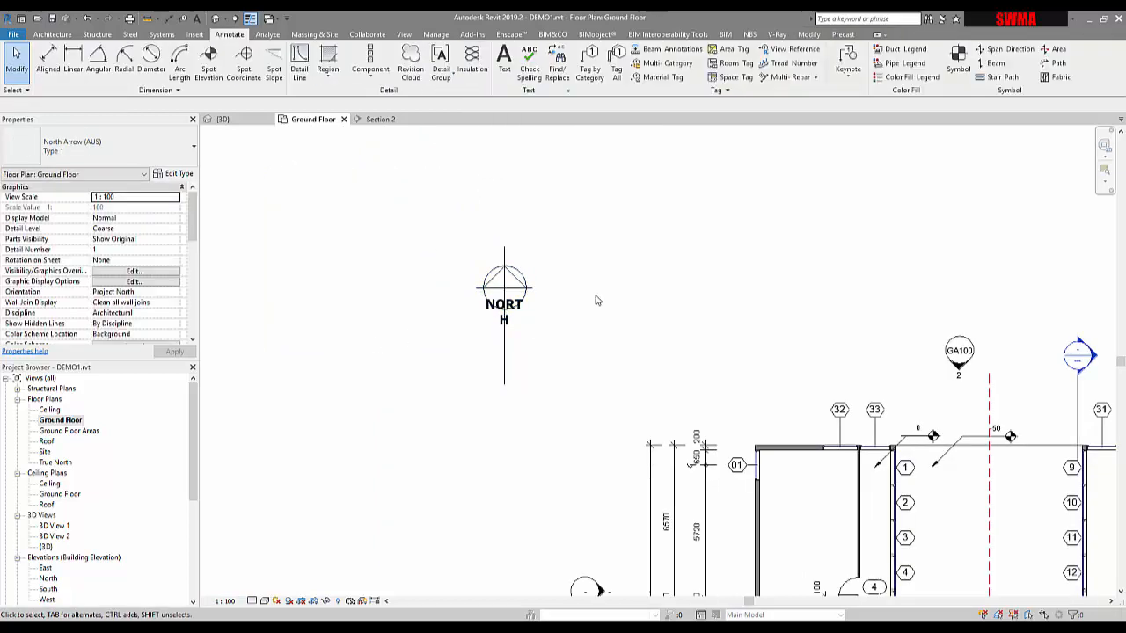
{"action": "scroll", "coordinate": [596, 319], "scroll_direction": "down", "scroll_amount": 3}
{"action": "mouse_move", "coordinate": [599, 322]}
{"action": "middle_mouse_down"}
{"action": "mouse_move", "coordinate": [555, 281]}
{"action": "mouse_move", "coordinate": [523, 278]}
{"action": "middle_mouse_up"}
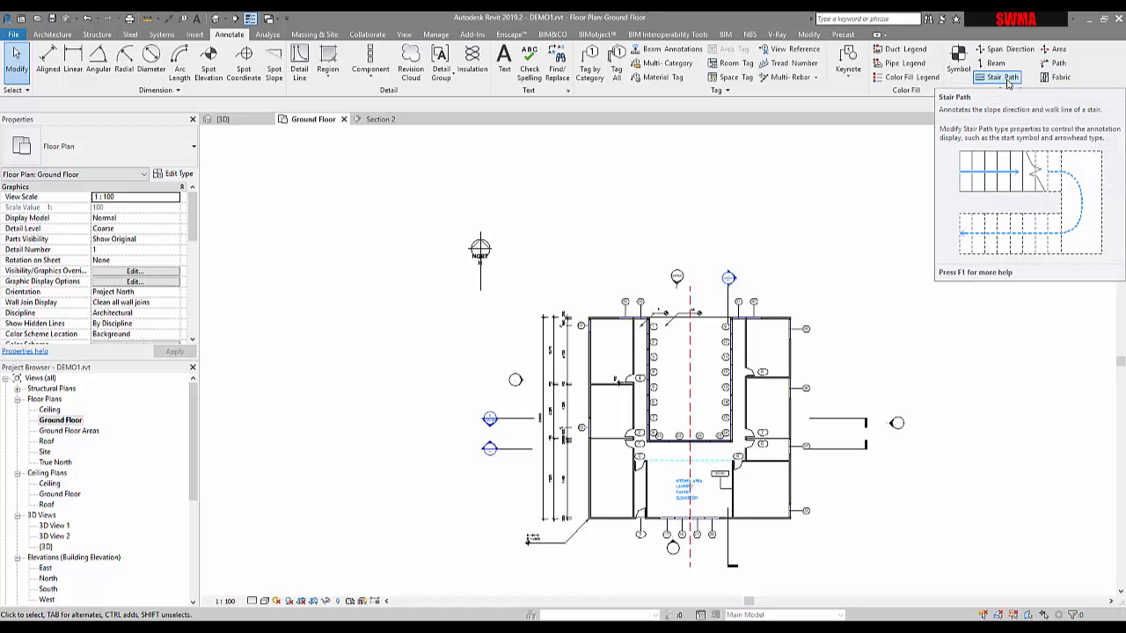
{"action": "left_click", "coordinate": [480, 257]}
{"action": "scroll", "coordinate": [489, 264], "scroll_direction": "up", "scroll_amount": 3}
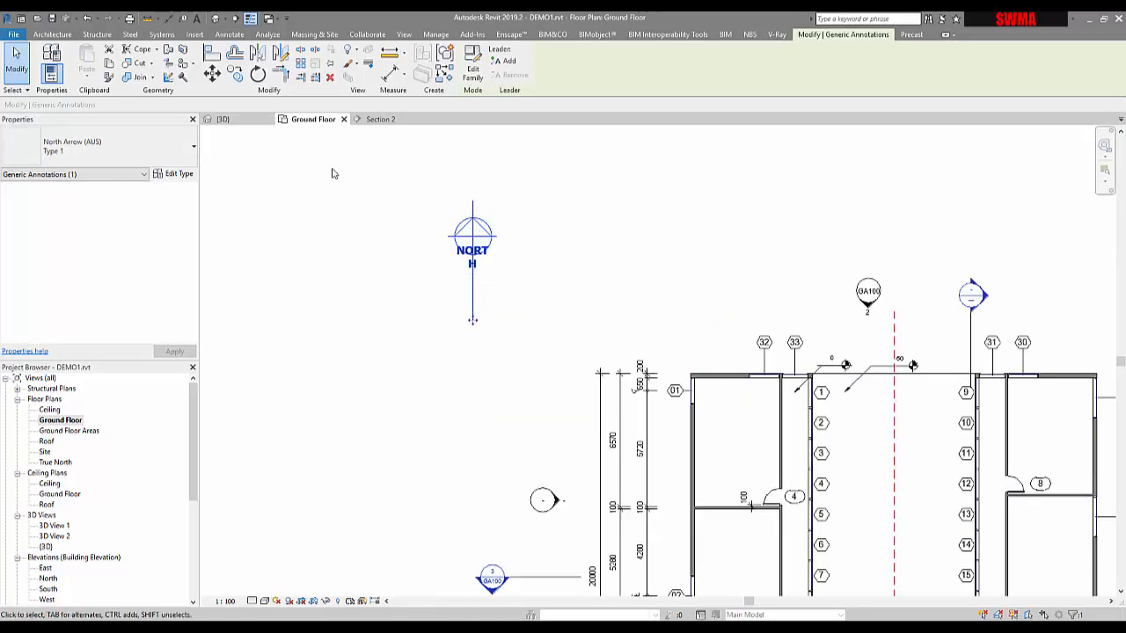
{"action": "left_click", "coordinate": [470, 74]}
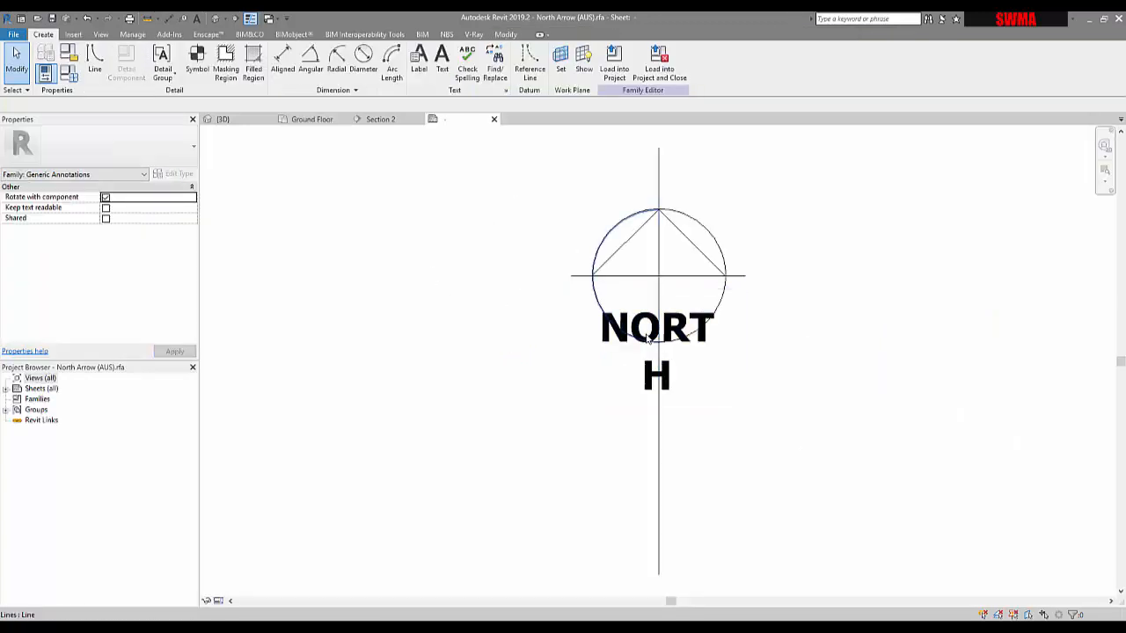
Step: Rotate the NORTH text note 90° to run vertically and resize its box so NORTH reads on one line
{"action": "left_click", "coordinate": [647, 336]}
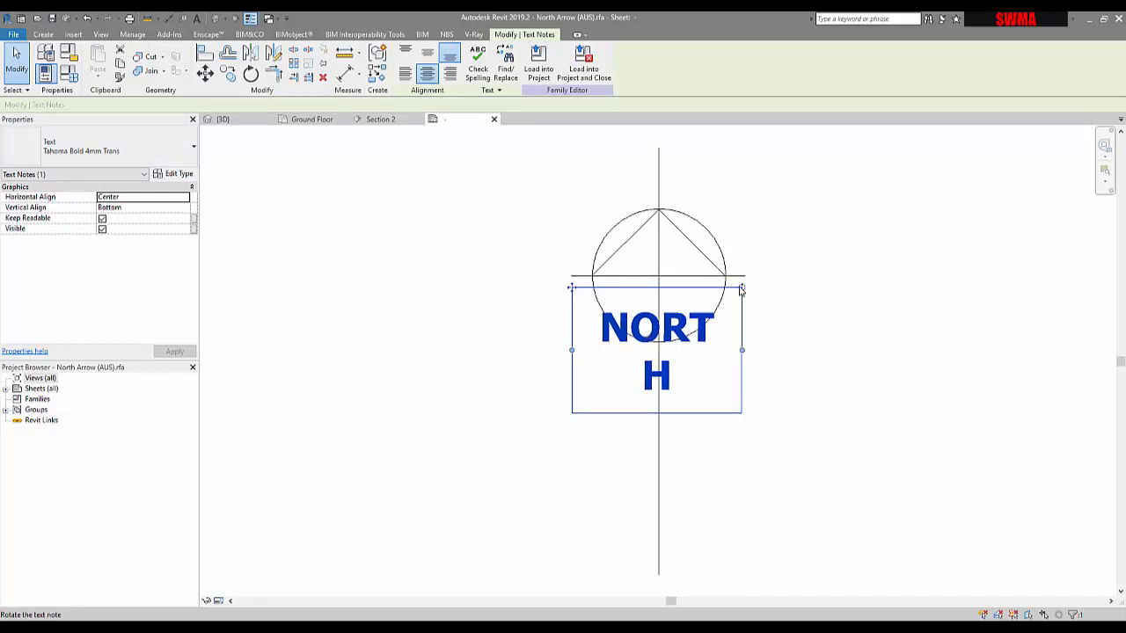
{"action": "left_click_drag", "start_coordinate": [741, 288], "coordinate": [567, 235]}
{"action": "left_click_drag", "start_coordinate": [594, 435], "coordinate": [594, 542]}
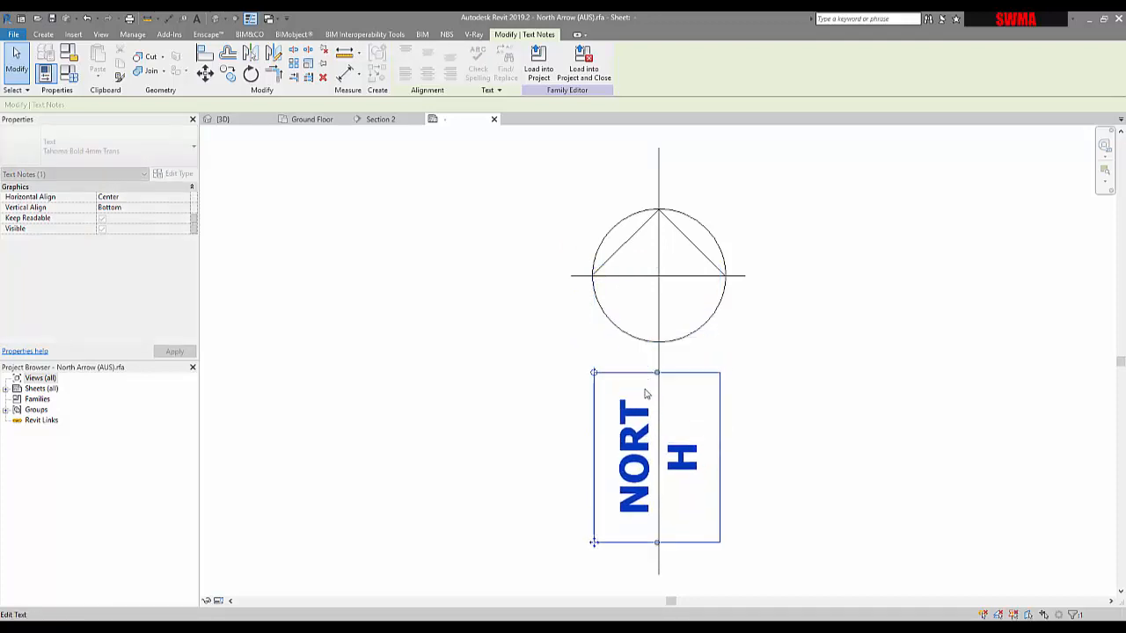
{"action": "left_click_drag", "start_coordinate": [656, 374], "coordinate": [658, 333]}
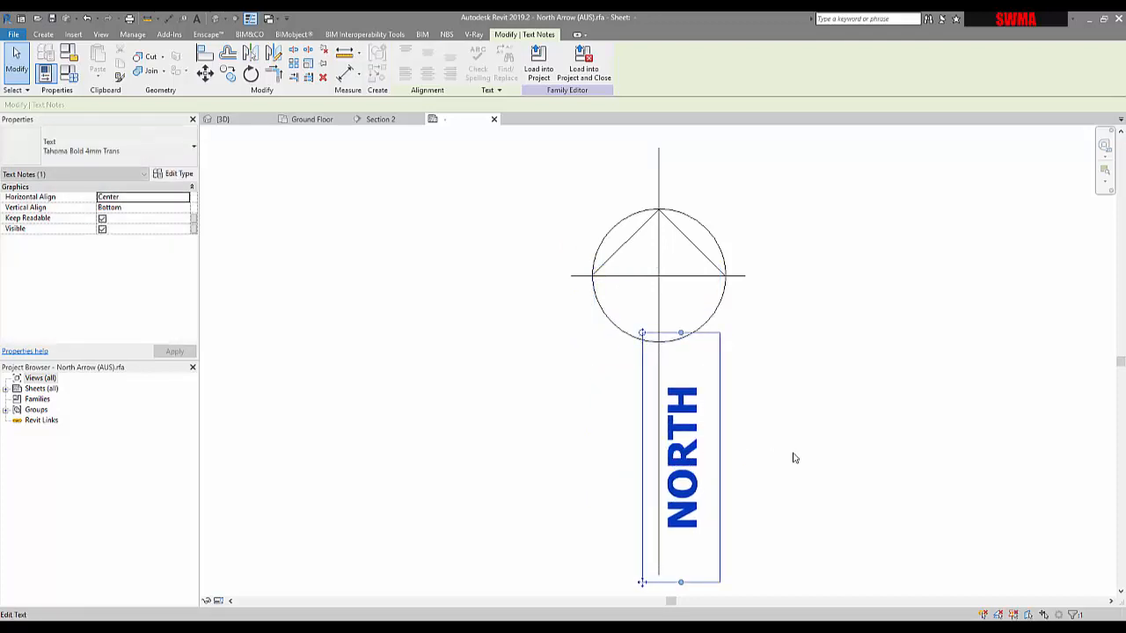
{"action": "left_click", "coordinate": [794, 458]}
{"action": "left_click", "coordinate": [674, 573]}
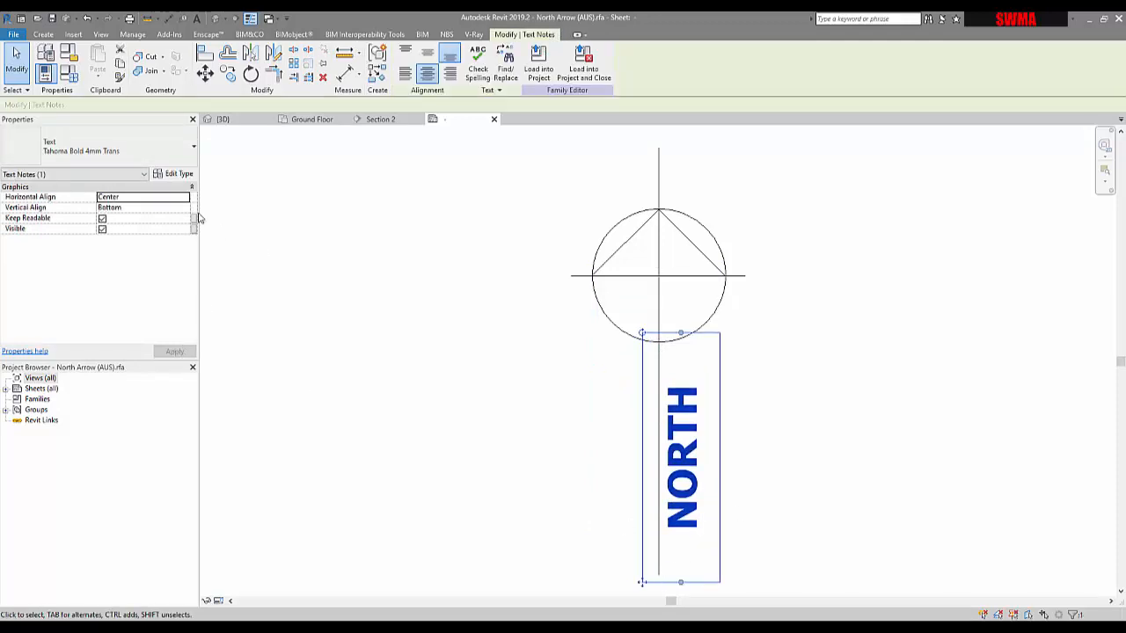
Step: Change the text note type's font to ISOCP and its colour to Red
{"action": "left_click", "coordinate": [172, 173]}
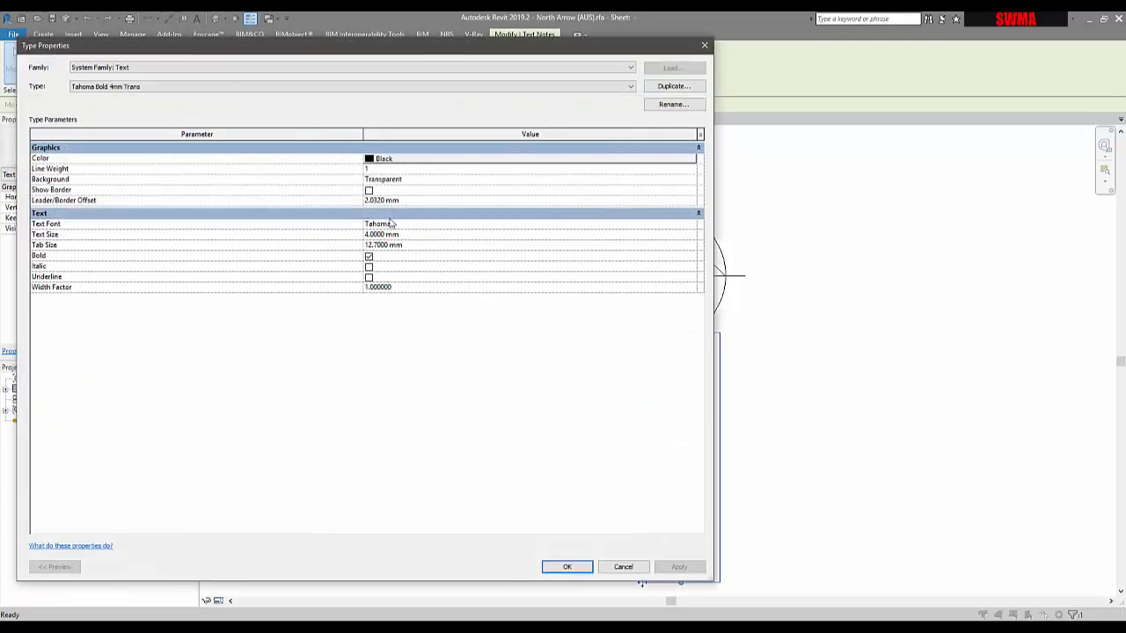
{"action": "left_click", "coordinate": [694, 227]}
{"action": "left_click", "coordinate": [694, 227]}
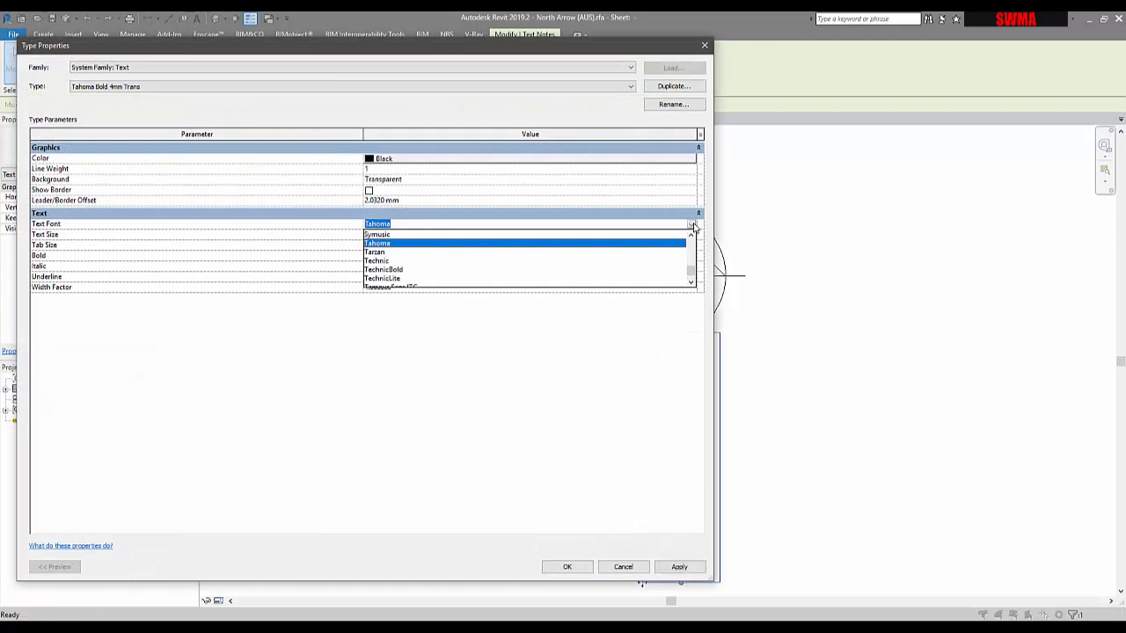
{"action": "type", "text": "I"}
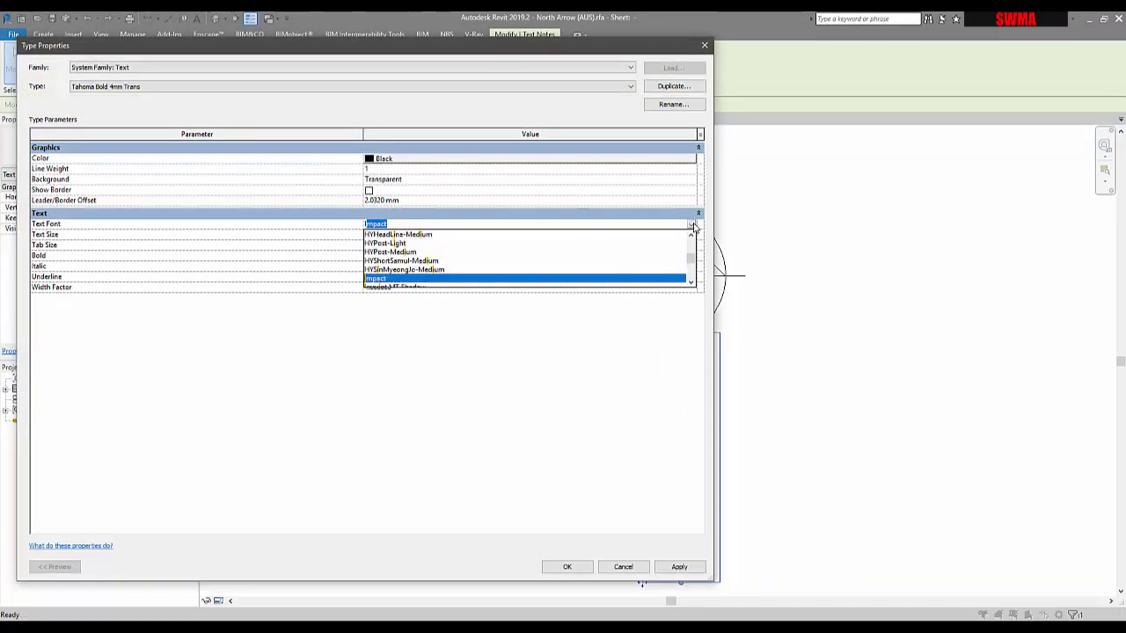
{"action": "type", "text": "SOCP"}
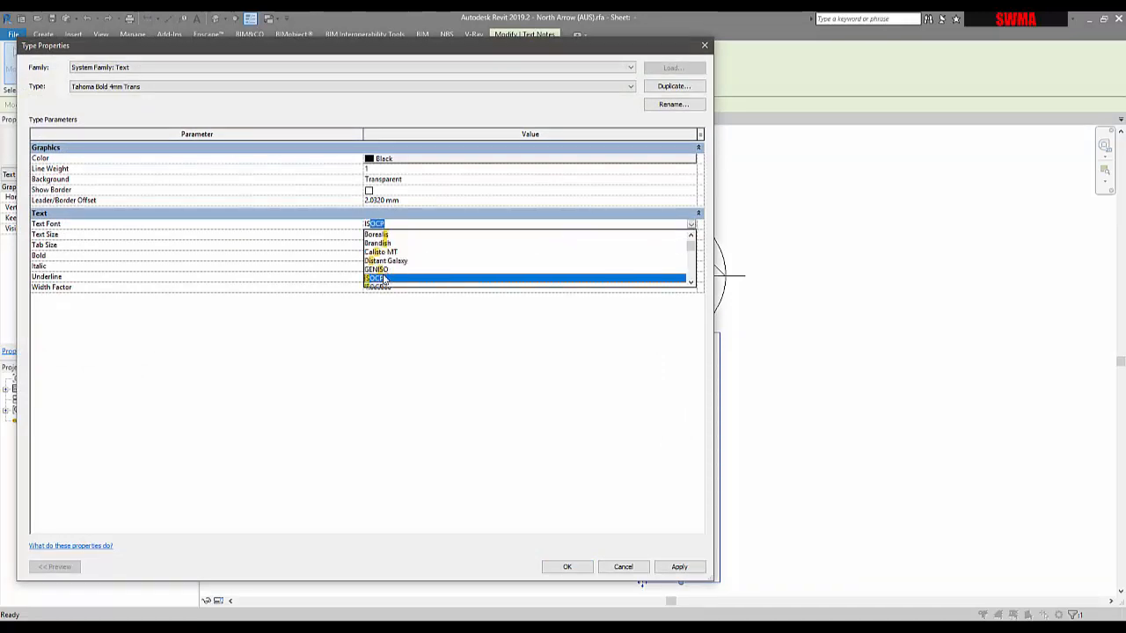
{"action": "left_click", "coordinate": [382, 278]}
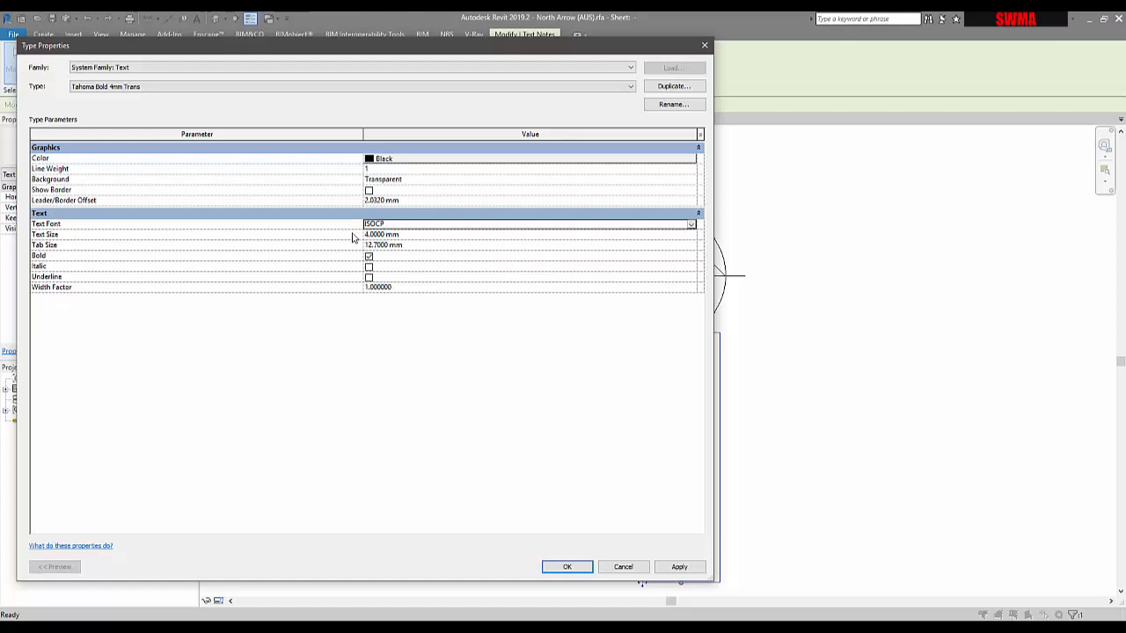
{"action": "left_click", "coordinate": [415, 162]}
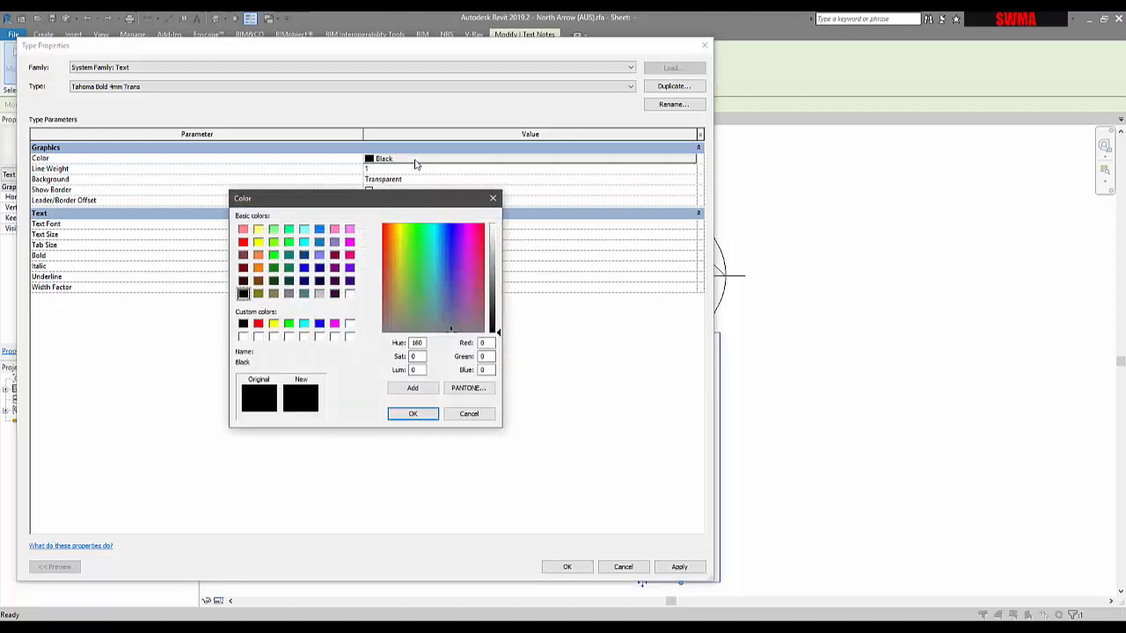
{"action": "left_click", "coordinate": [258, 324]}
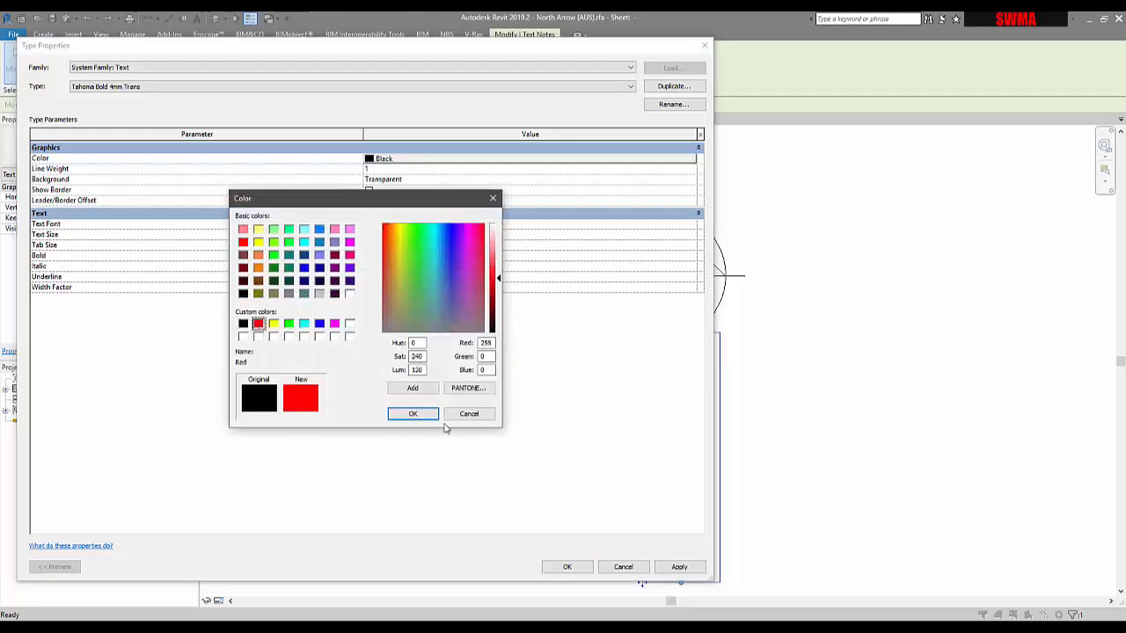
{"action": "left_click", "coordinate": [412, 414]}
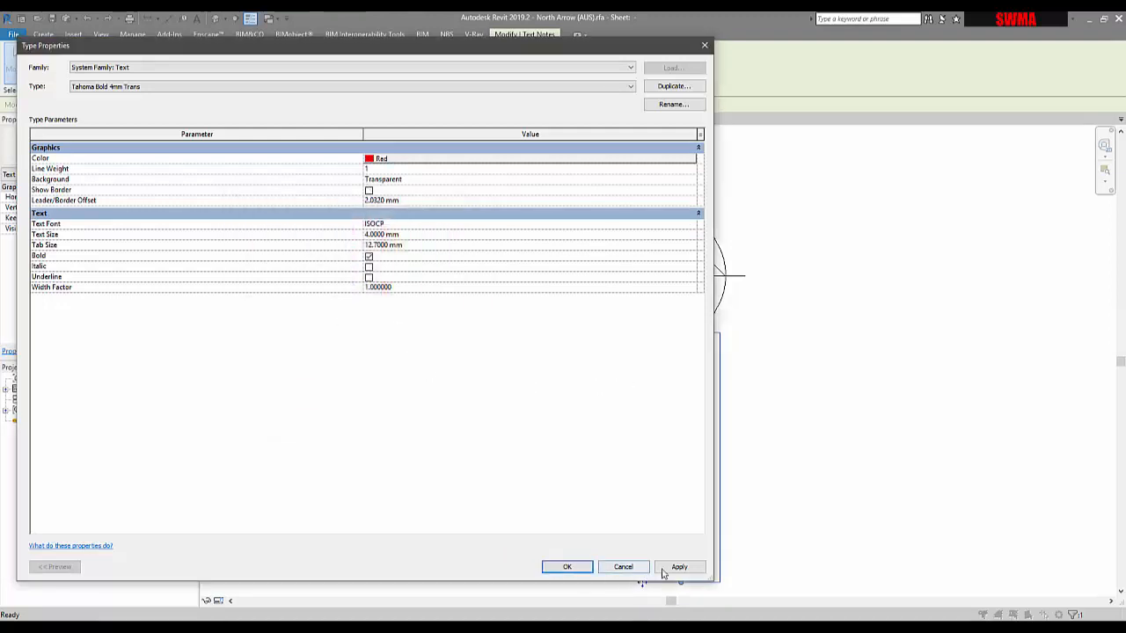
{"action": "left_click", "coordinate": [568, 567]}
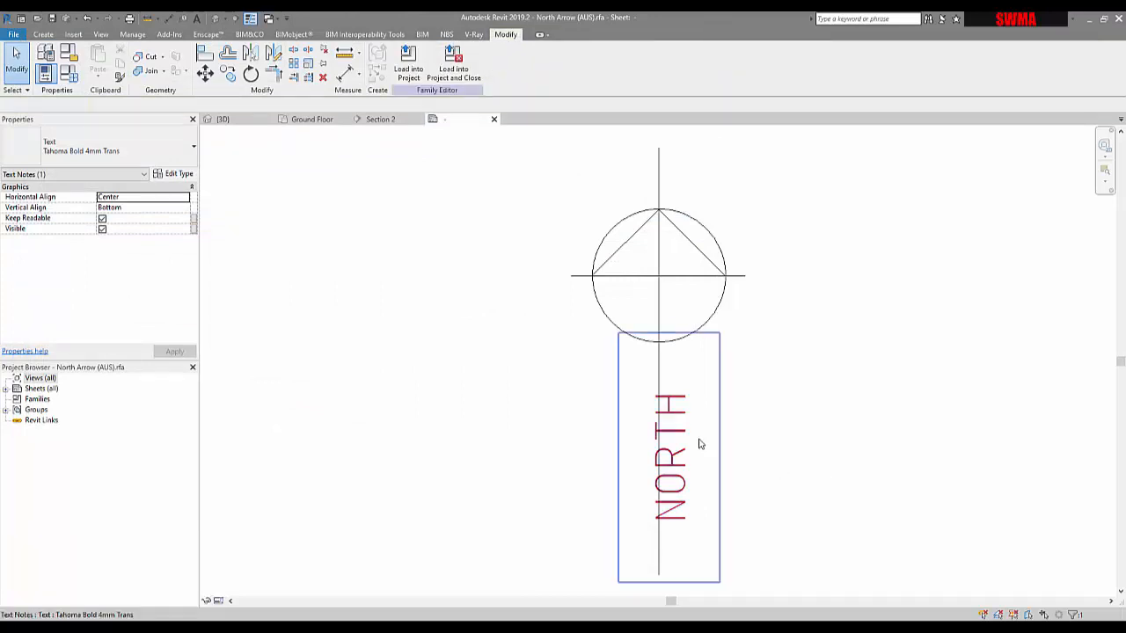
Step: Move the NORTH text up alongside the arrow's vertical line, just below the circle
{"action": "left_click", "coordinate": [620, 580]}
{"action": "left_click_drag", "start_coordinate": [620, 581], "coordinate": [630, 543]}
{"action": "left_click", "coordinate": [868, 488]}
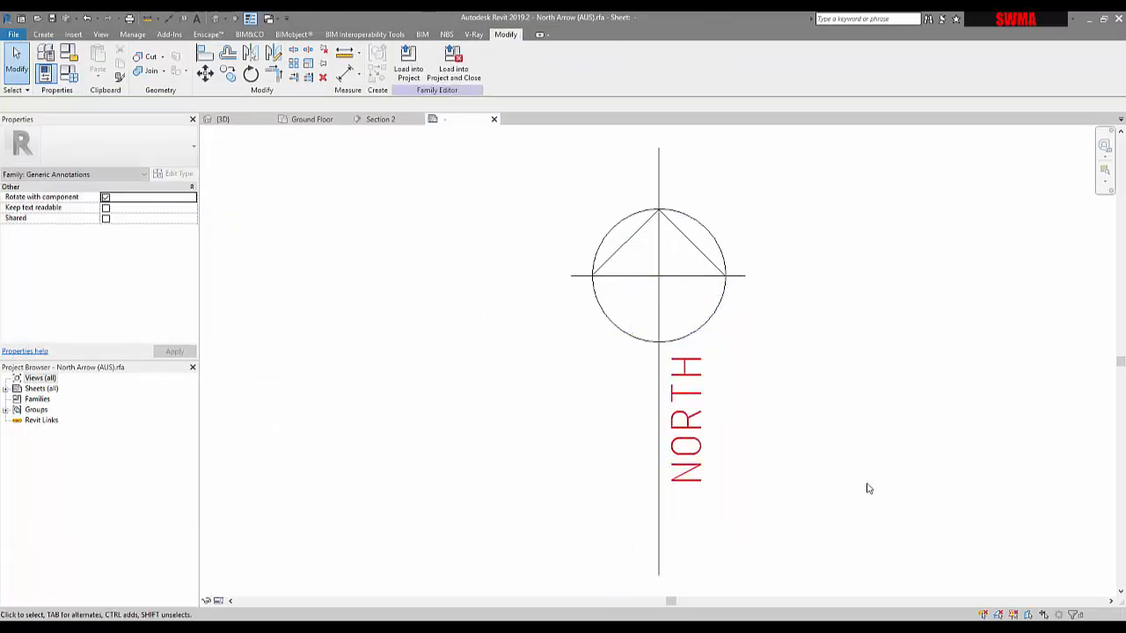
Step: Delete the two diagonal lines inside the north arrow's circle
{"action": "left_click", "coordinate": [660, 273]}
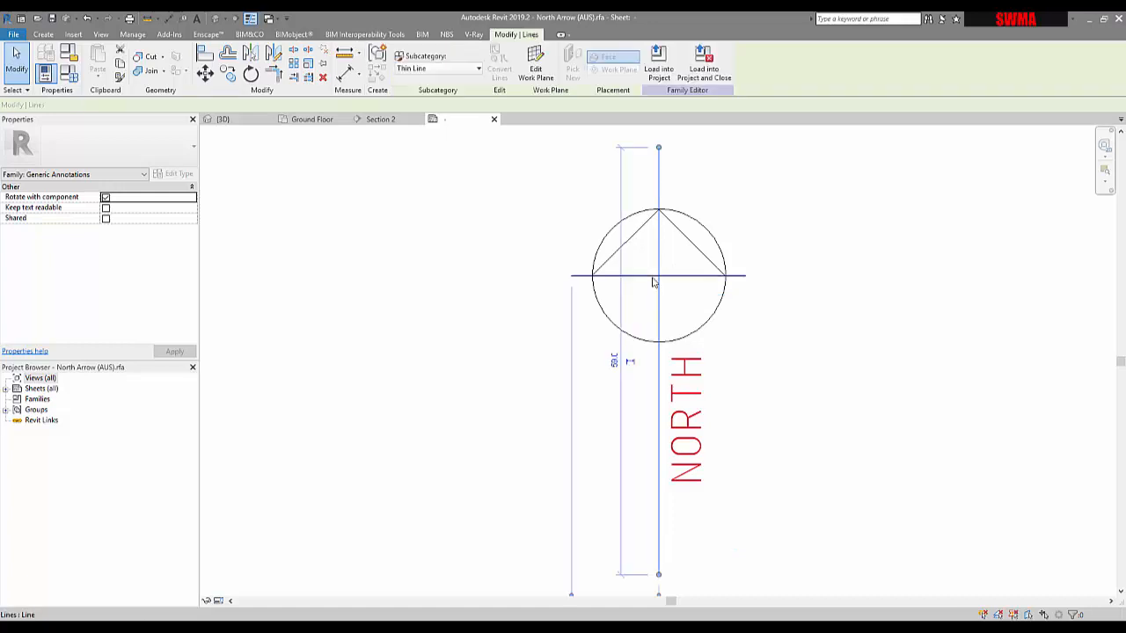
{"action": "left_click", "coordinate": [606, 249]}
{"action": "left_click", "coordinate": [616, 255]}
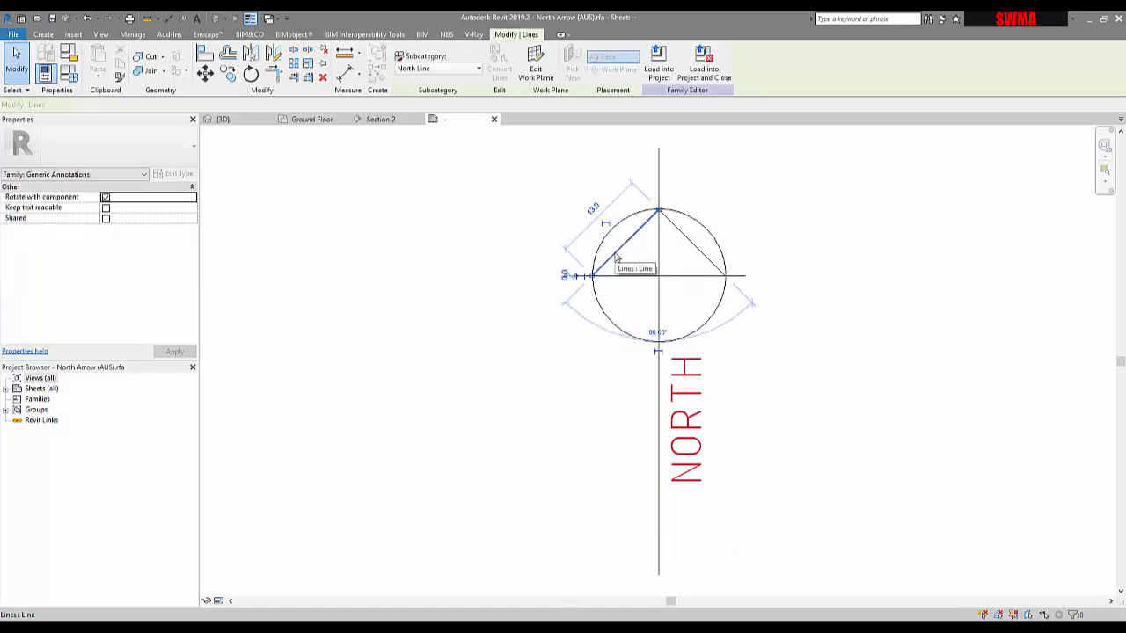
{"action": "key", "text": "Delete"}
{"action": "left_click", "coordinate": [693, 249]}
{"action": "key", "text": "Delete"}
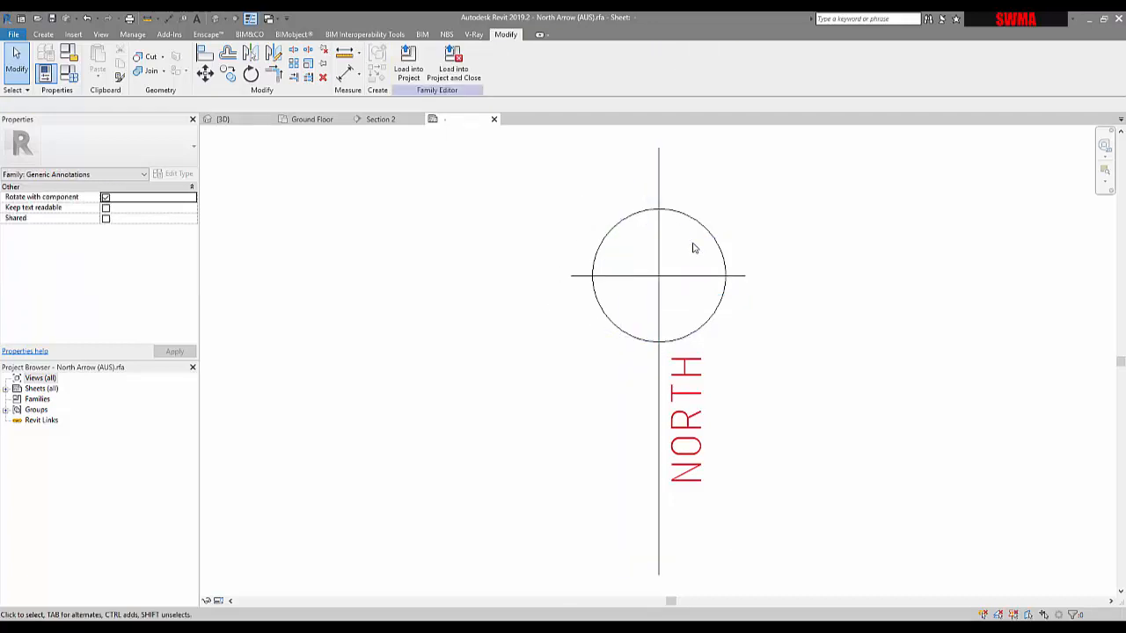
Step: Shorten the vertical line so its lower end stops just below the NORTH text
{"action": "middle_click_drag", "start_coordinate": [644, 324], "coordinate": [617, 312]}
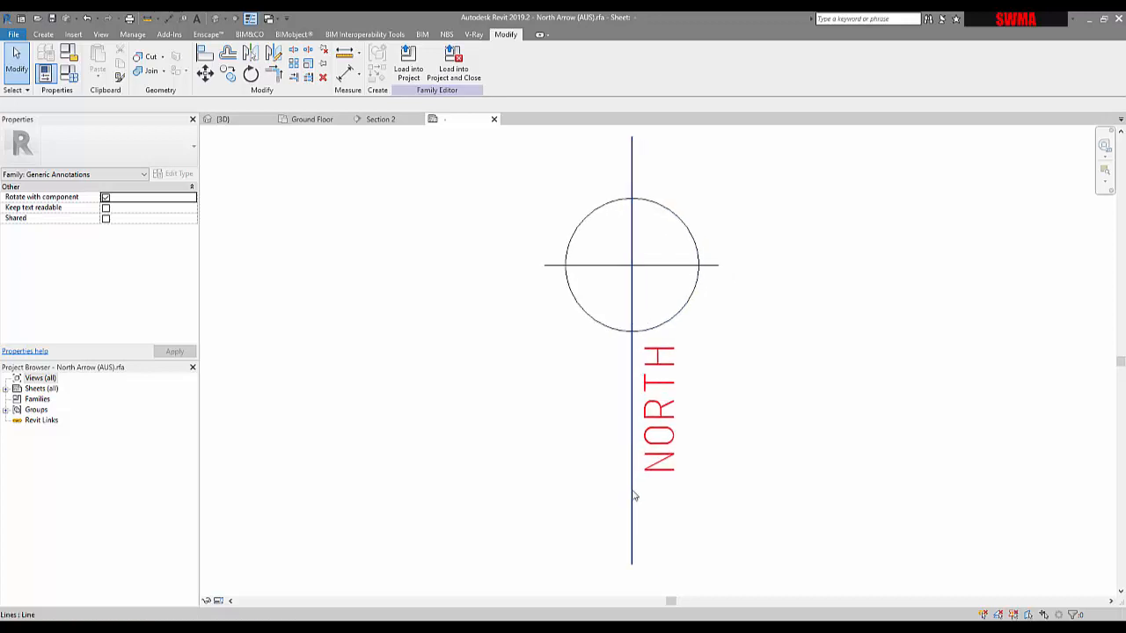
{"action": "left_click", "coordinate": [630, 567]}
{"action": "left_click_drag", "start_coordinate": [631, 568], "coordinate": [762, 392]}
{"action": "left_click", "coordinate": [742, 306]}
Step: Trim both ends of the horizontal line to the circle's edge
{"action": "left_click", "coordinate": [717, 267]}
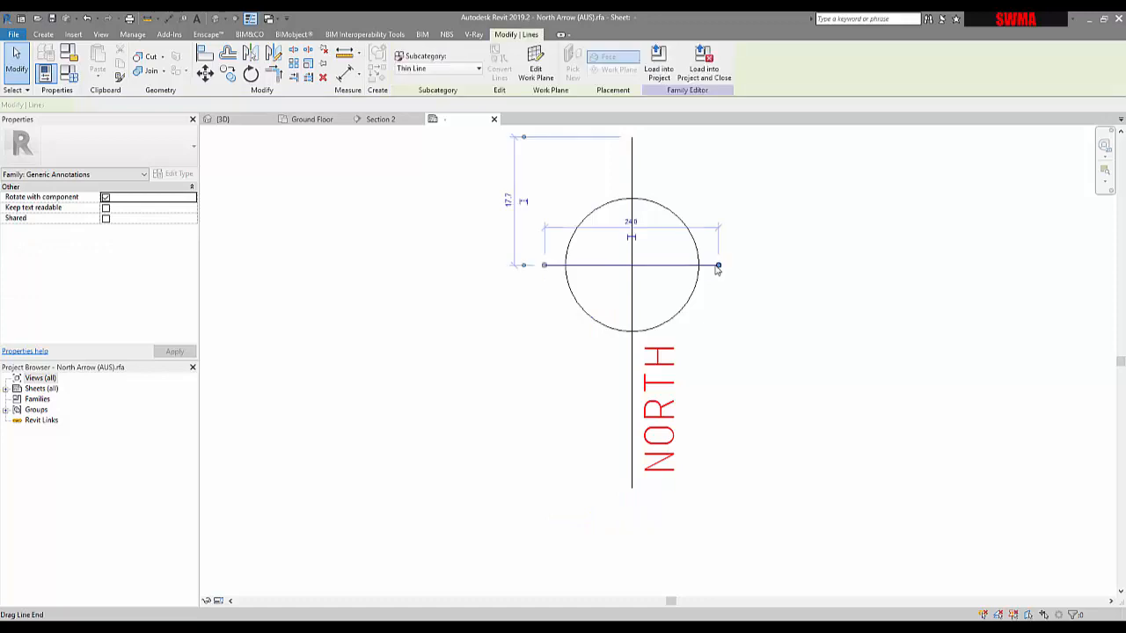
{"action": "left_click_drag", "start_coordinate": [706, 263], "coordinate": [698, 266]}
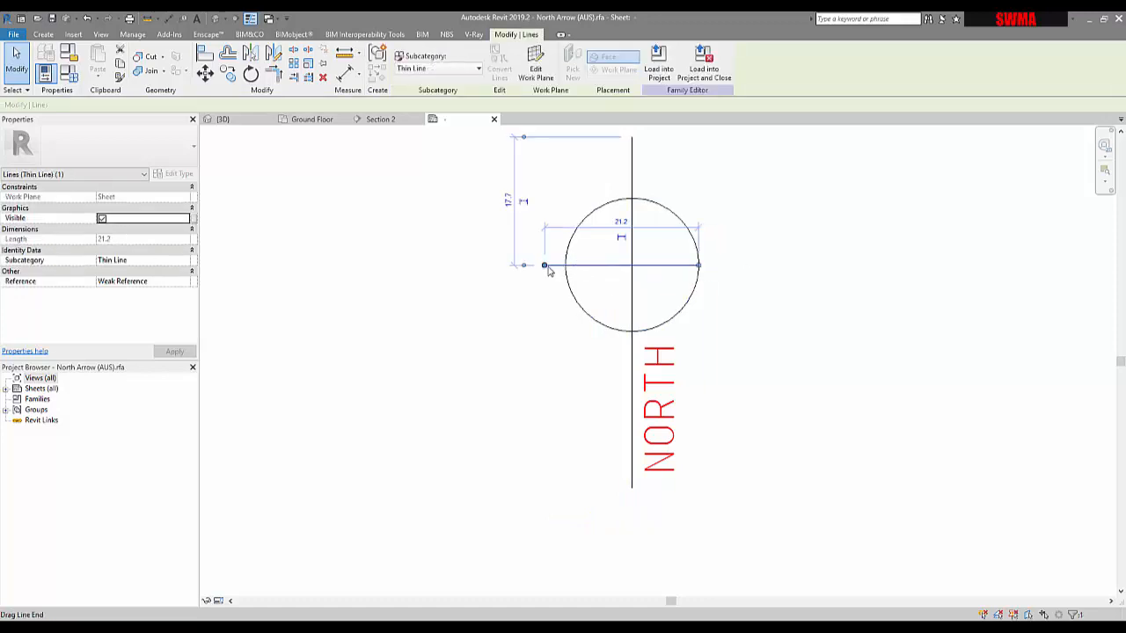
{"action": "left_click_drag", "start_coordinate": [545, 265], "coordinate": [565, 264]}
Step: Shorten the vertical line's upper end to the top of the circle
{"action": "left_click", "coordinate": [633, 166]}
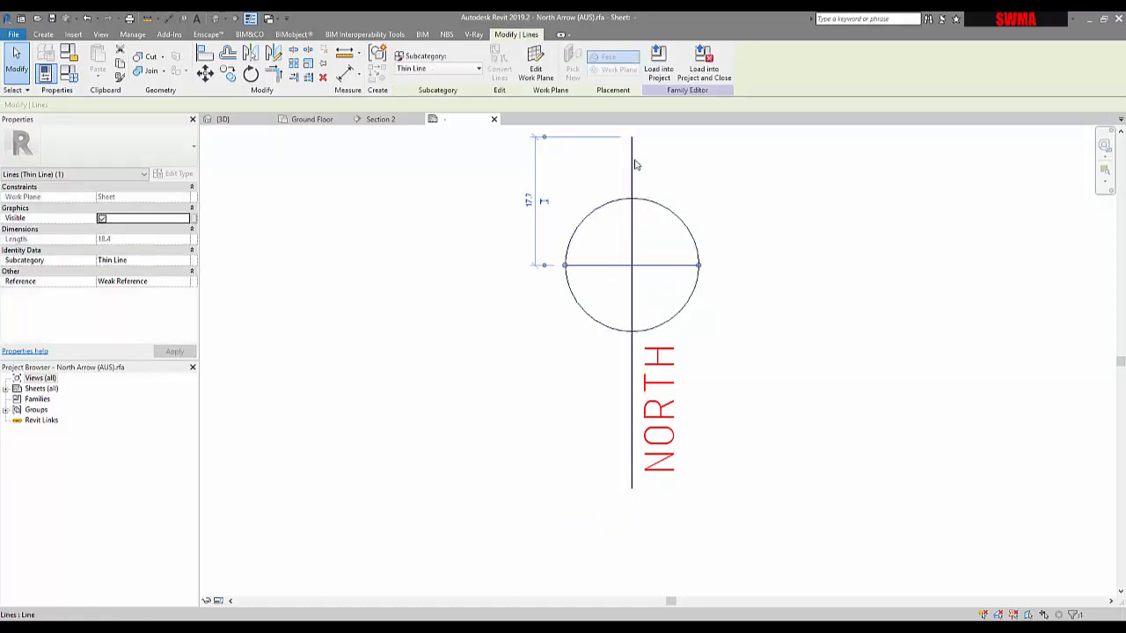
{"action": "left_click_drag", "start_coordinate": [632, 137], "coordinate": [633, 138]}
{"action": "left_click_drag", "start_coordinate": [632, 186], "coordinate": [631, 199]}
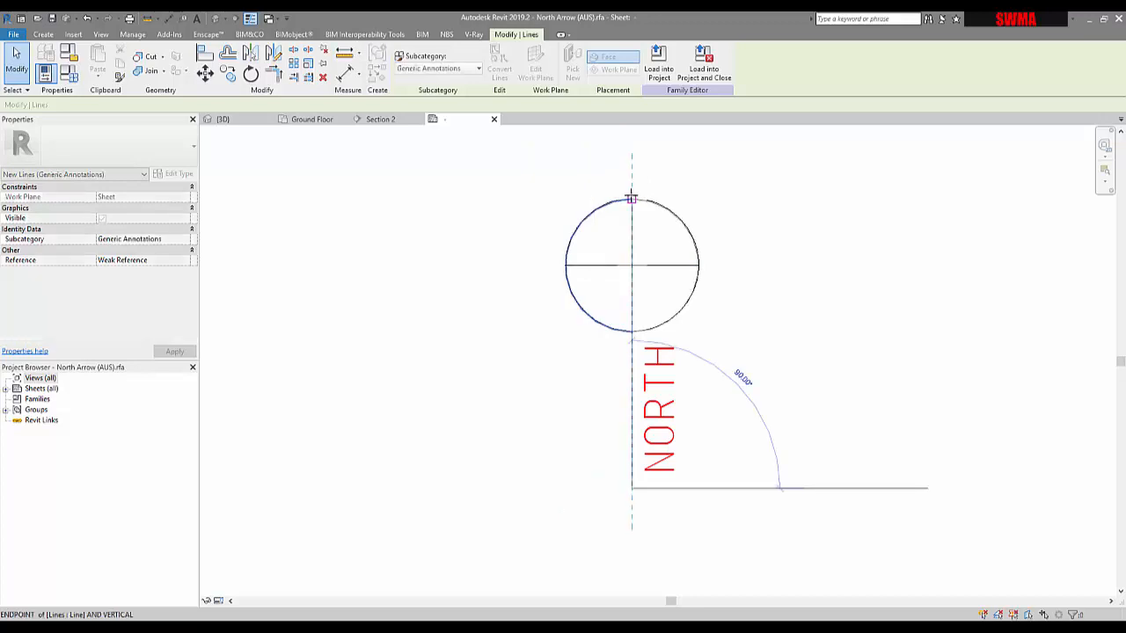
{"action": "left_click", "coordinate": [729, 193]}
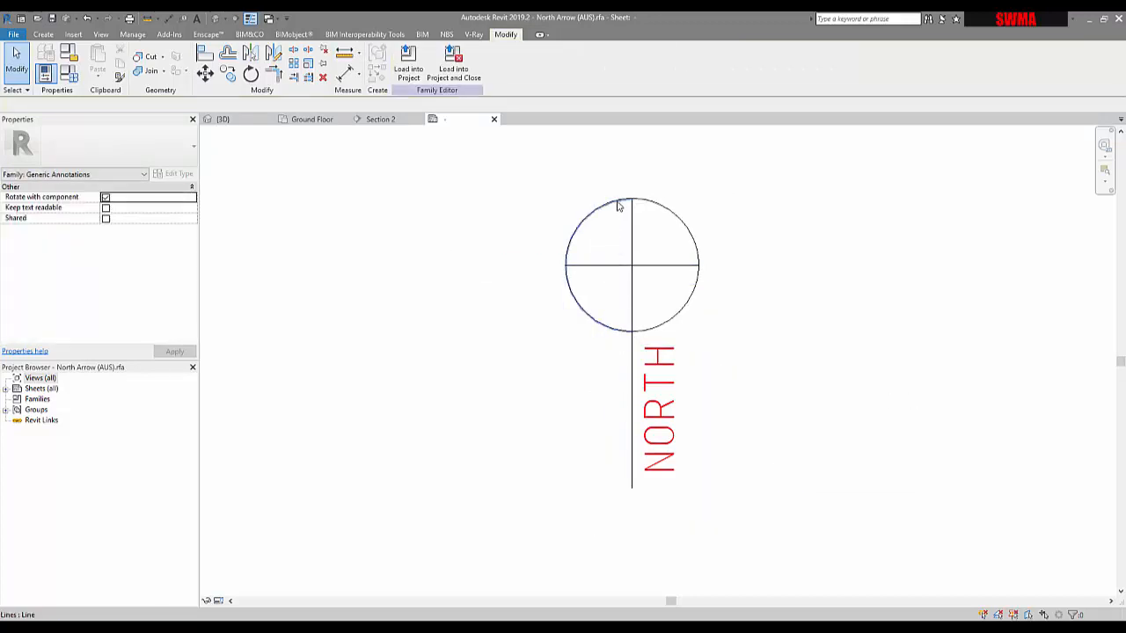
{"action": "left_click", "coordinate": [44, 35]}
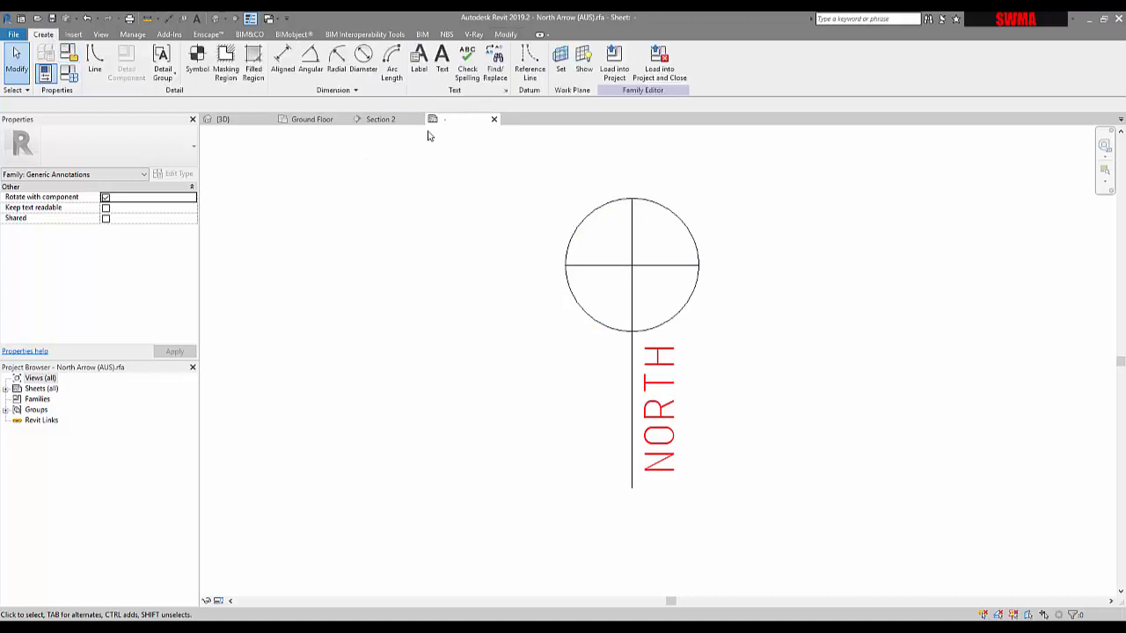
Step: Start a filled region and pick the centre vertical line, the horizontal line and the left arc of the circle as boundary
{"action": "left_click", "coordinate": [255, 71]}
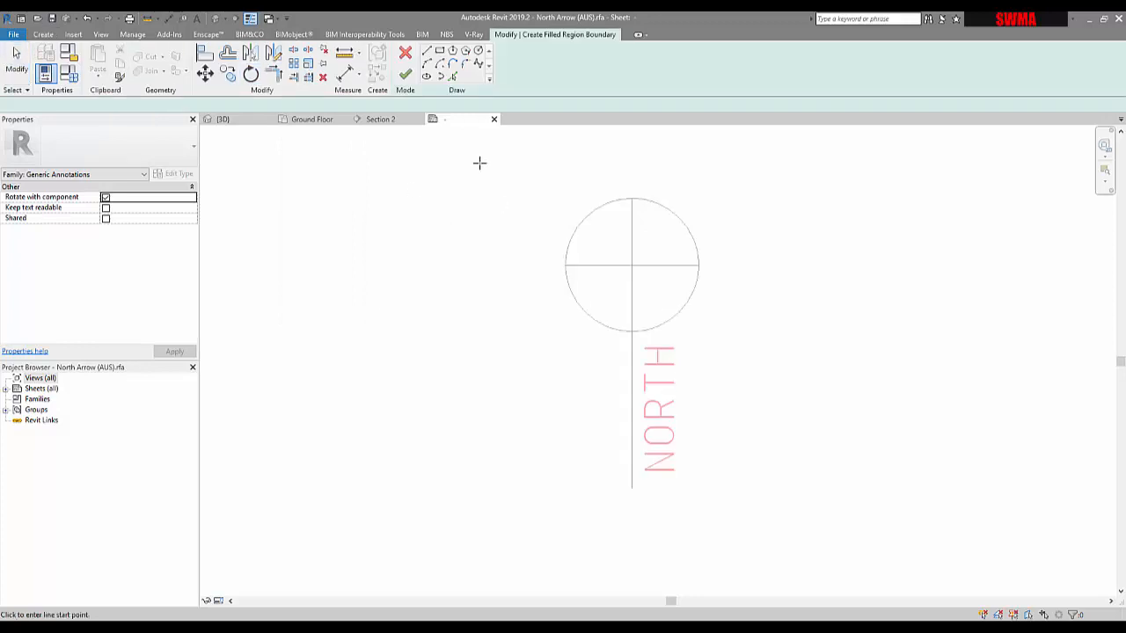
{"action": "left_click", "coordinate": [451, 78]}
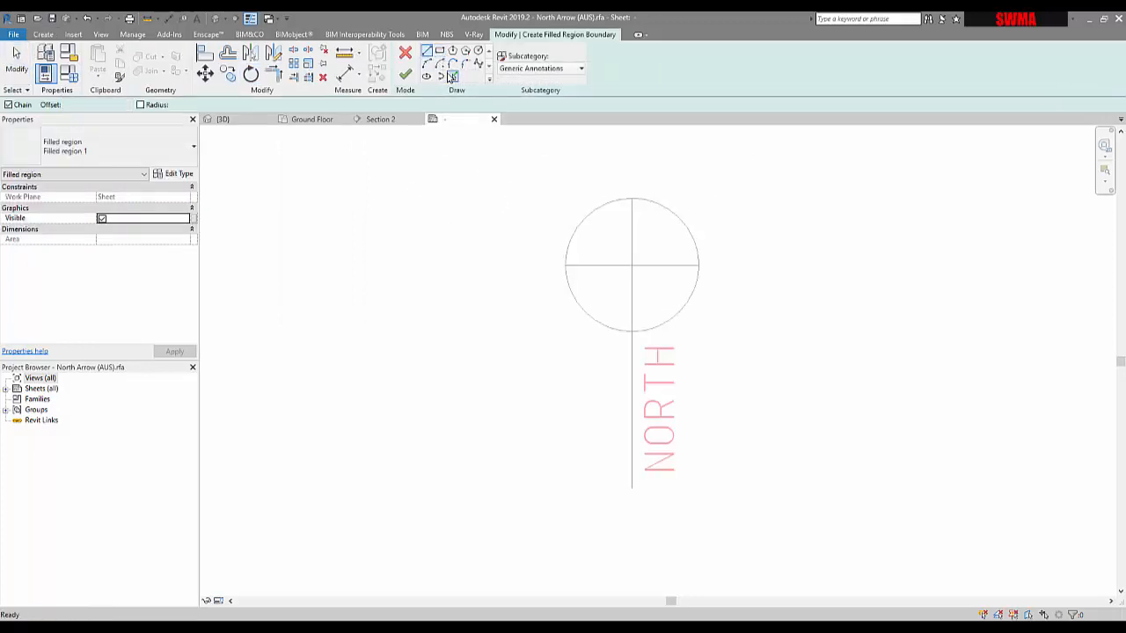
{"action": "left_click", "coordinate": [631, 242]}
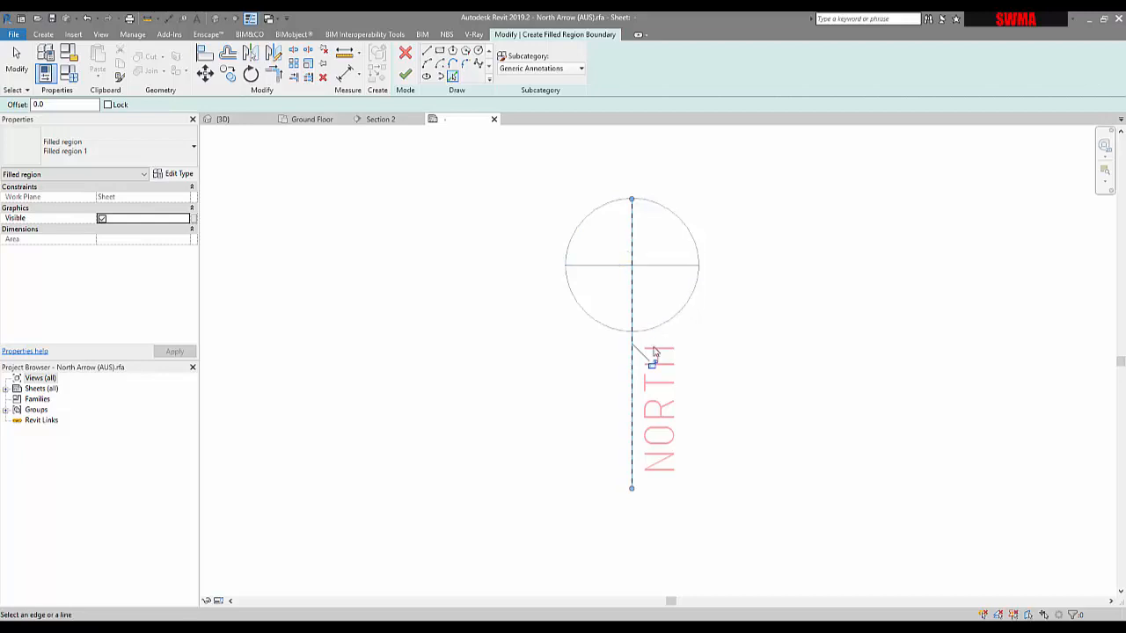
{"action": "left_click", "coordinate": [618, 265]}
{"action": "left_click", "coordinate": [595, 213]}
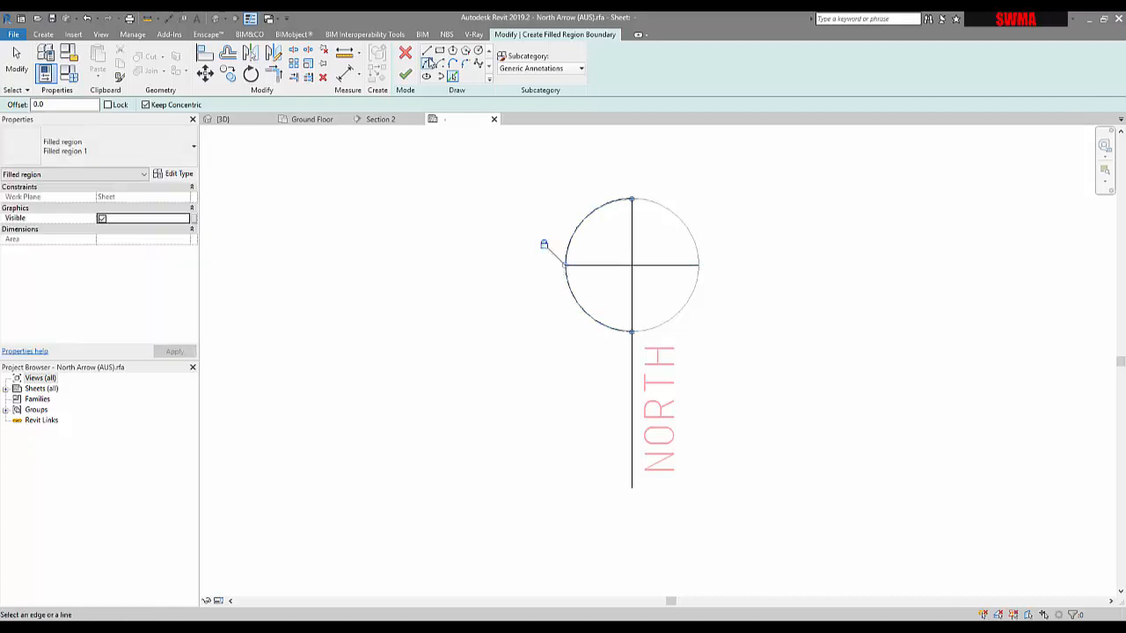
Step: Draw a vertical boundary line slightly left of the centre line, from the horizontal line up past the circle
{"action": "key", "text": "l"}
{"action": "key", "text": "i"}
{"action": "scroll", "coordinate": [610, 264], "scroll_direction": "up", "scroll_amount": 2}
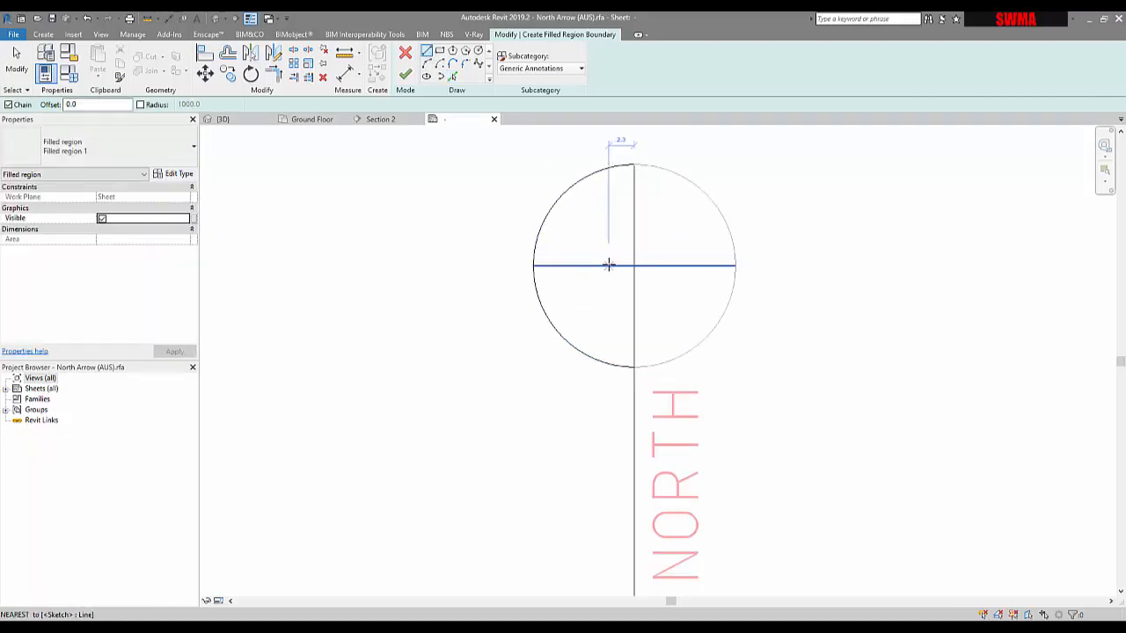
{"action": "left_click", "coordinate": [611, 264]}
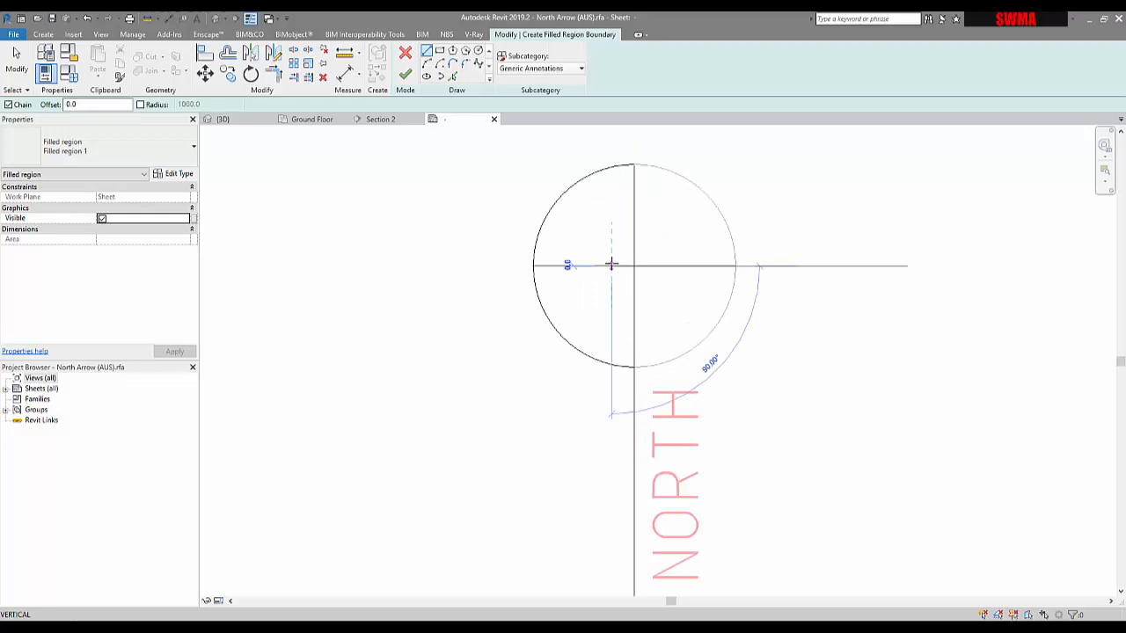
{"action": "left_click", "coordinate": [611, 165]}
{"action": "scroll", "coordinate": [614, 154], "scroll_direction": "up", "scroll_amount": 2}
{"action": "scroll", "coordinate": [616, 156], "scroll_direction": "up", "scroll_amount": 1}
{"action": "key", "text": "Escape"}
{"action": "key", "text": "Escape"}
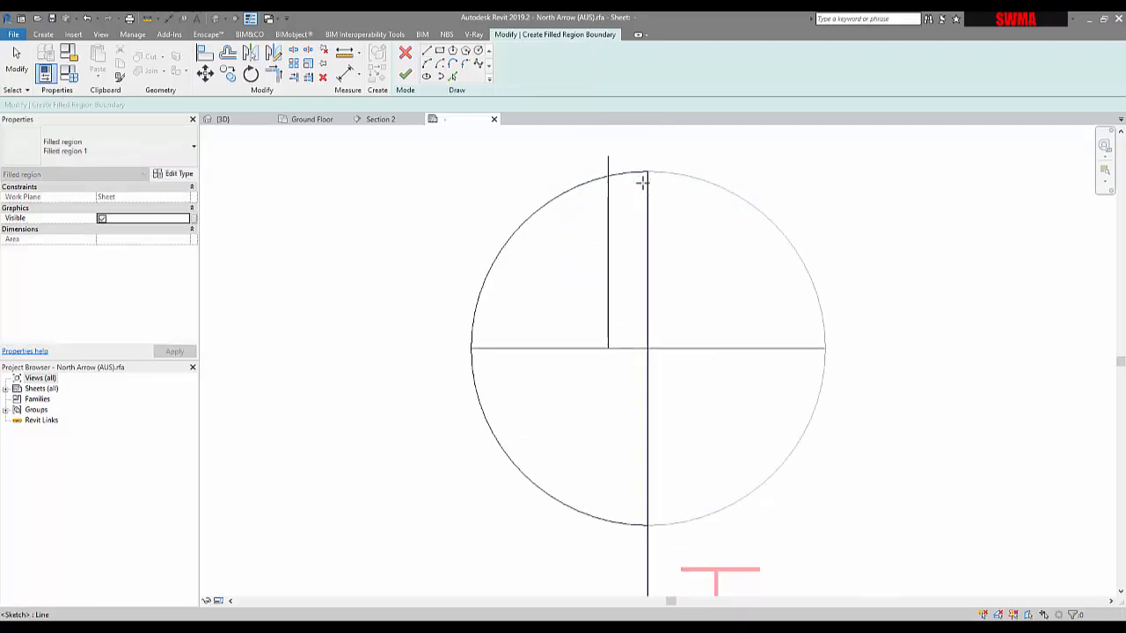
Step: Trim the boundary lines into a narrow closed rectangle in the upper quadrant and finish the filled region
{"action": "key", "text": "t"}
{"action": "key", "text": "r"}
{"action": "left_click", "coordinate": [629, 176]}
{"action": "left_click", "coordinate": [611, 199]}
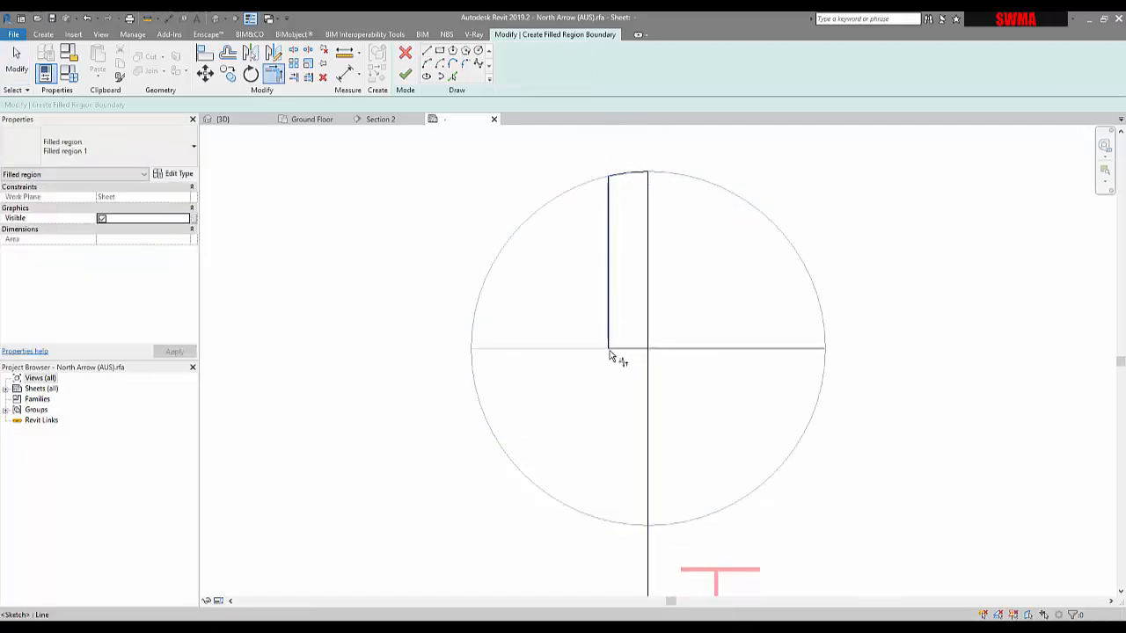
{"action": "left_click", "coordinate": [645, 340]}
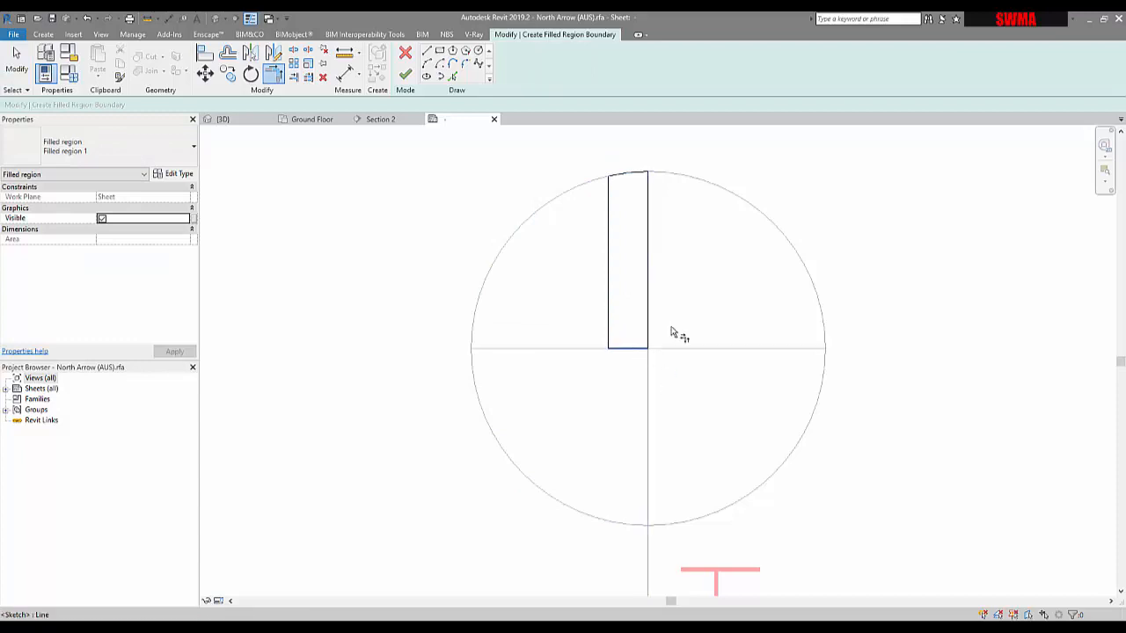
{"action": "scroll", "coordinate": [676, 329], "scroll_direction": "down", "scroll_amount": 2}
{"action": "left_click", "coordinate": [404, 77]}
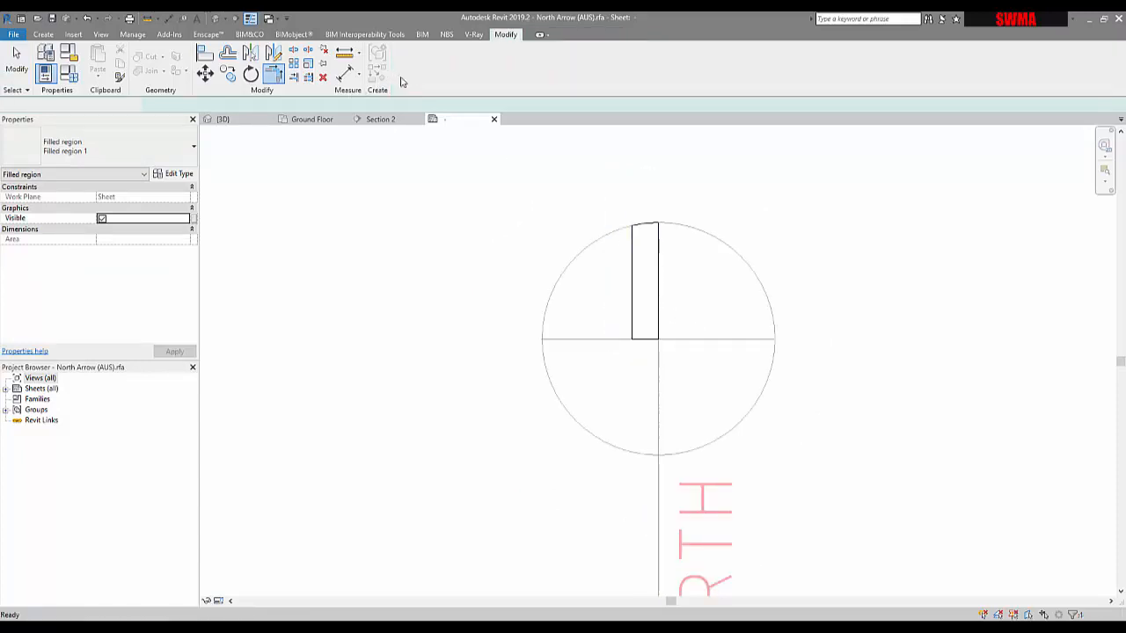
Step: Set the filled region type's foreground pattern colour to red
{"action": "left_click", "coordinate": [616, 201]}
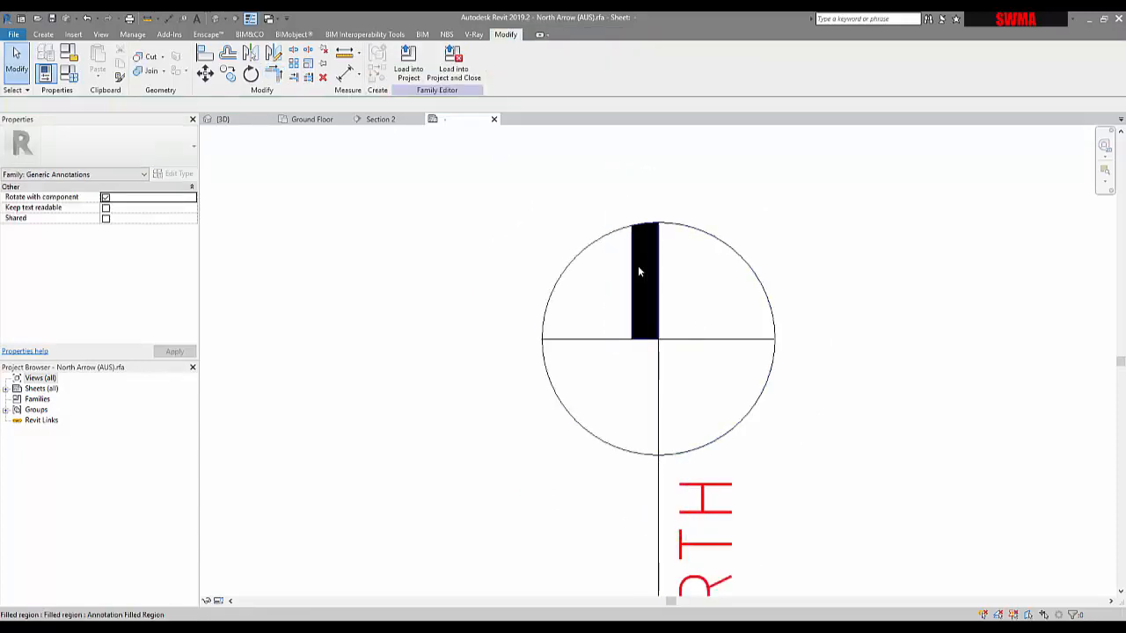
{"action": "left_click", "coordinate": [638, 266]}
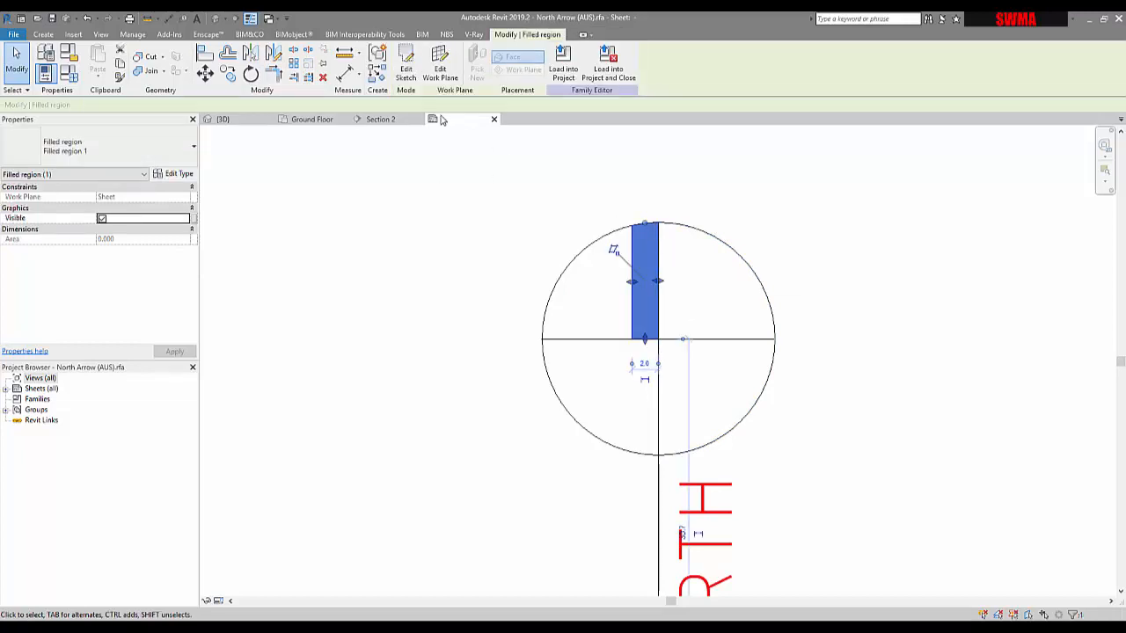
{"action": "left_click", "coordinate": [186, 179]}
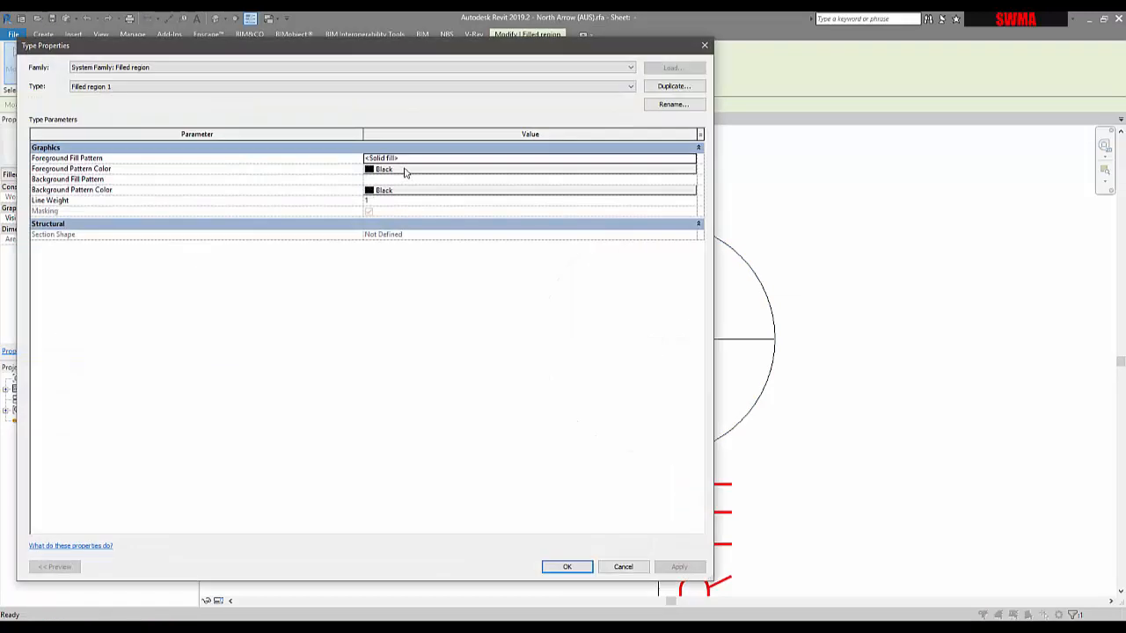
{"action": "left_click", "coordinate": [405, 171]}
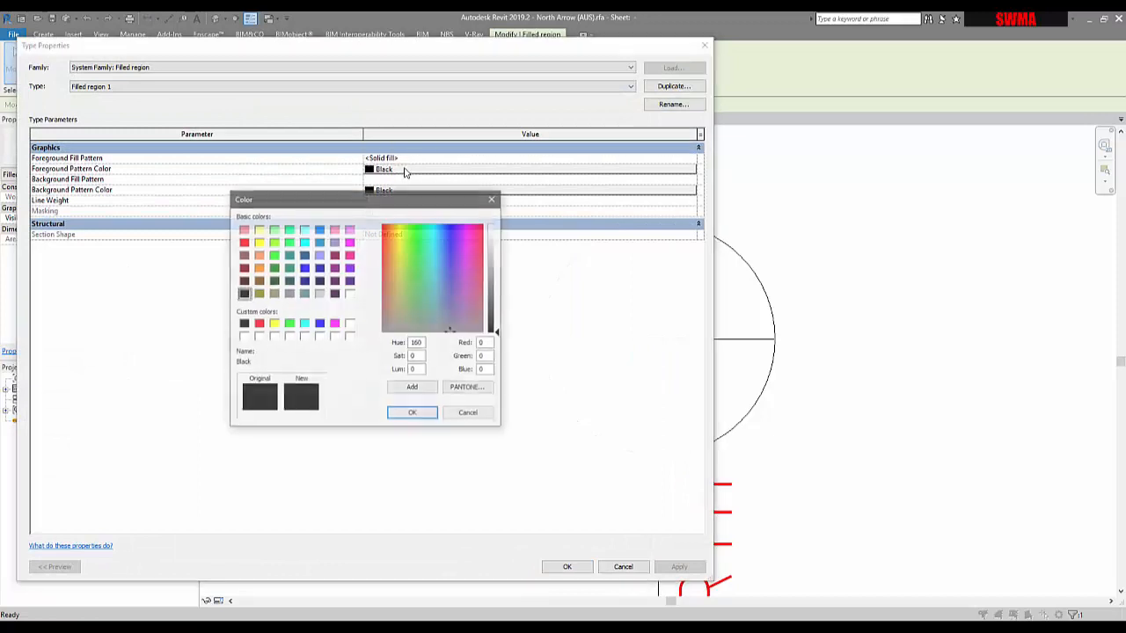
{"action": "left_click", "coordinate": [257, 323]}
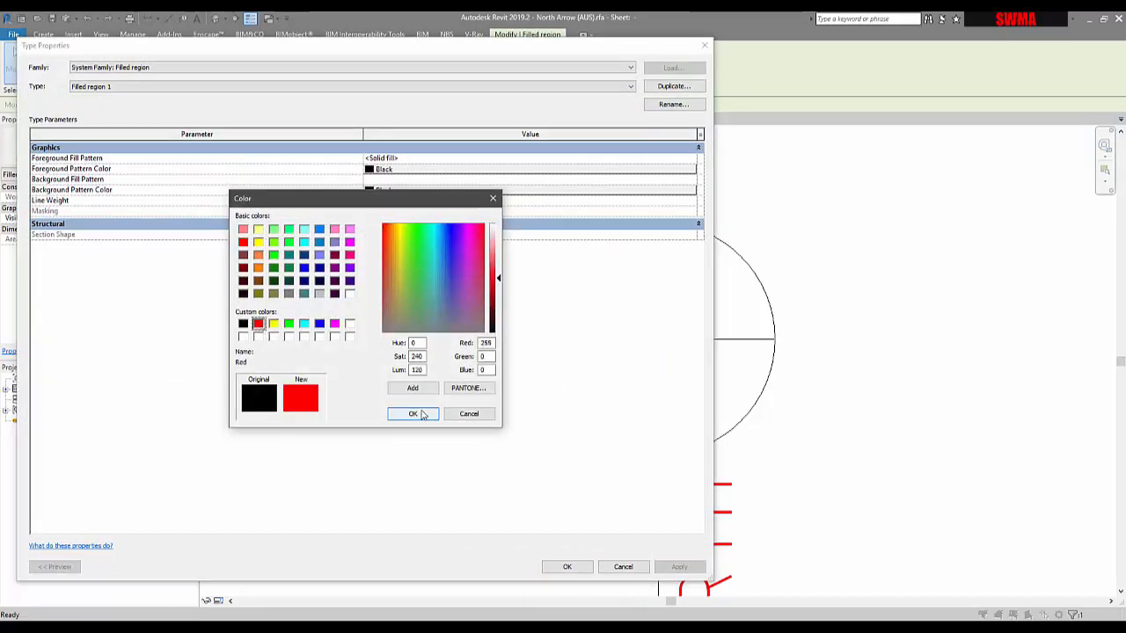
{"action": "key", "text": "Return"}
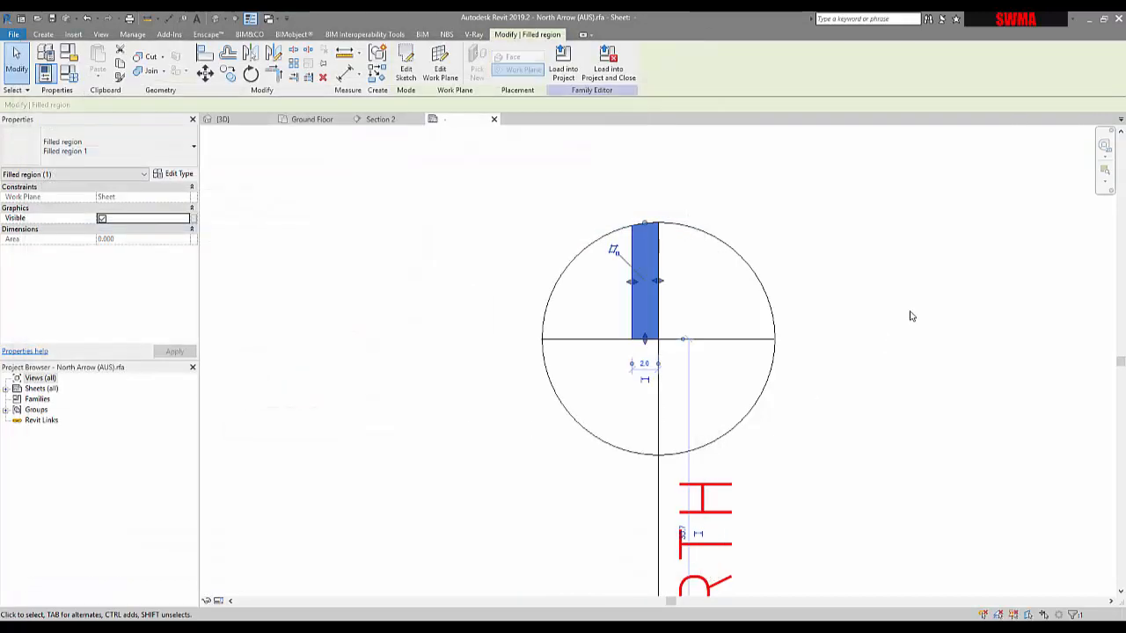
{"action": "left_click", "coordinate": [911, 314]}
{"action": "scroll", "coordinate": [607, 229], "scroll_direction": "down", "scroll_amount": 2}
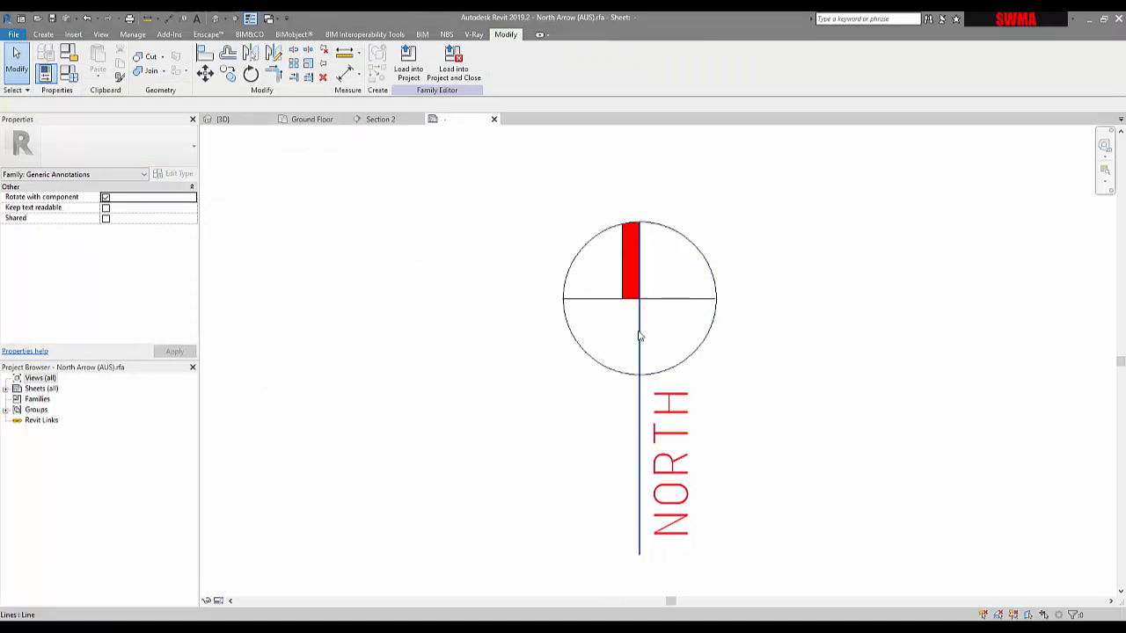
Step: Select the north arrow's four lines, filtering the filled region out of the selection
{"action": "left_click", "coordinate": [639, 336]}
{"action": "left_click_drag", "start_coordinate": [521, 203], "coordinate": [676, 390]}
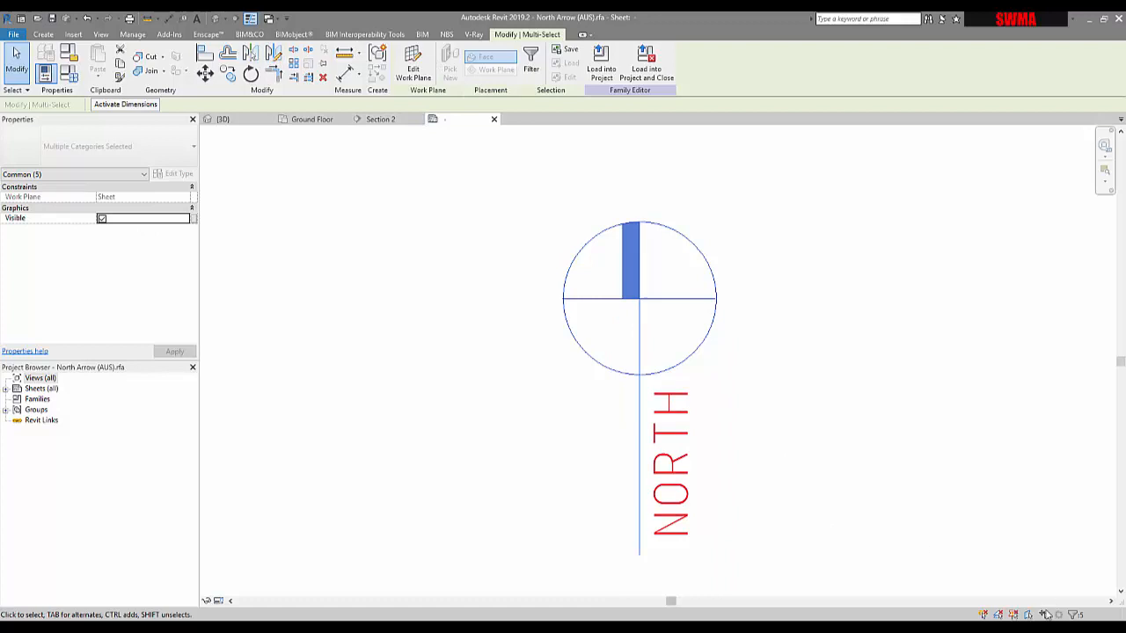
{"action": "left_click", "coordinate": [1072, 614]}
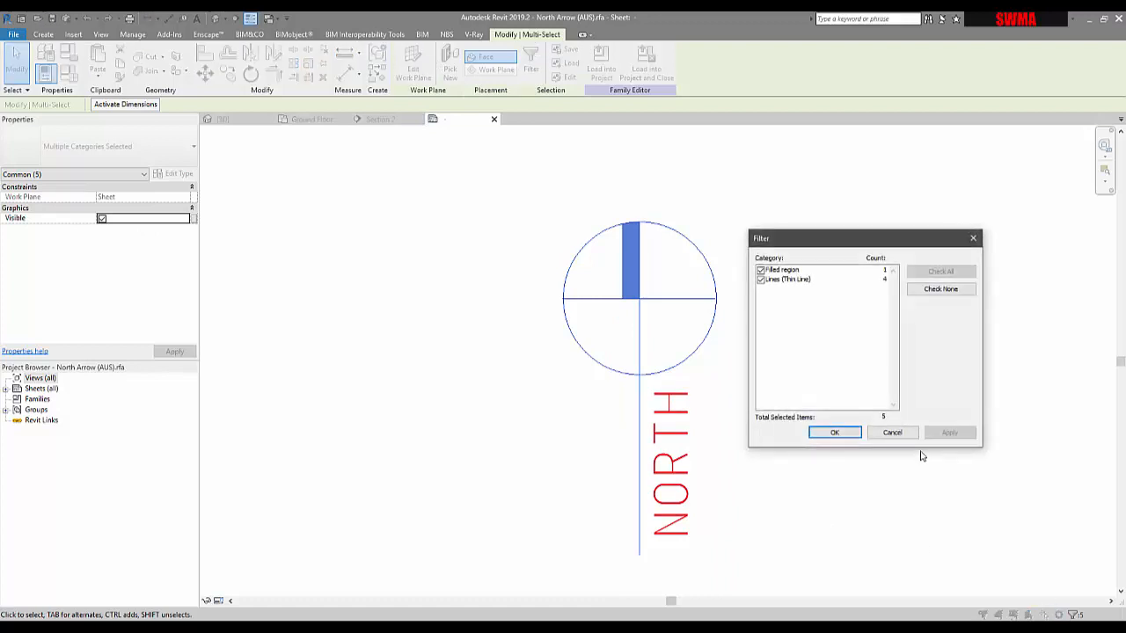
{"action": "left_click", "coordinate": [761, 270]}
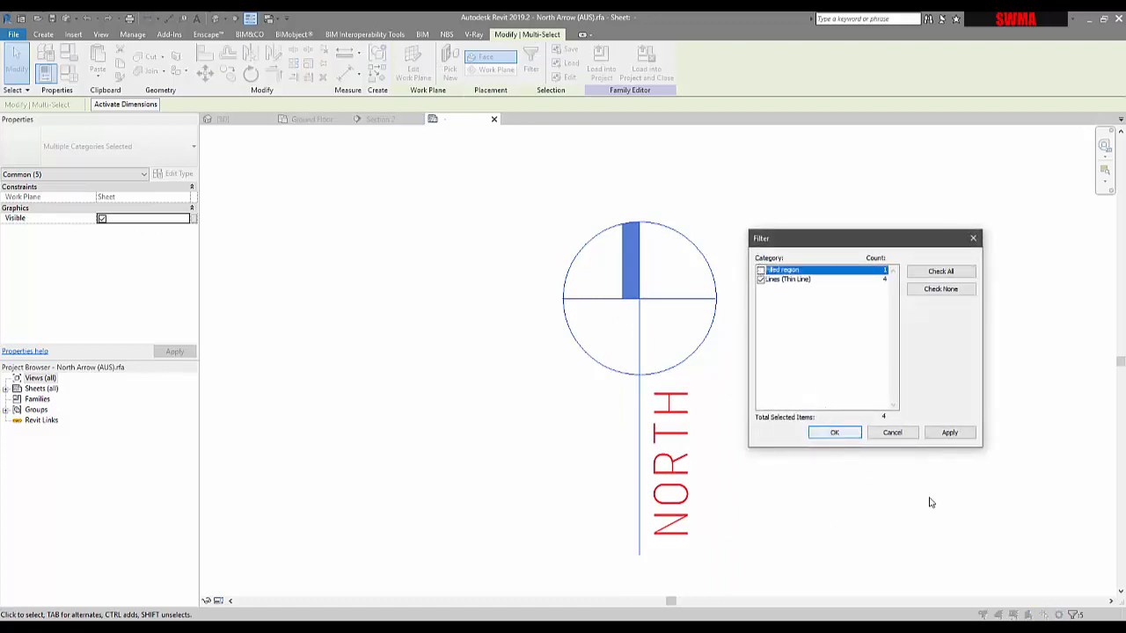
{"action": "left_click", "coordinate": [836, 433]}
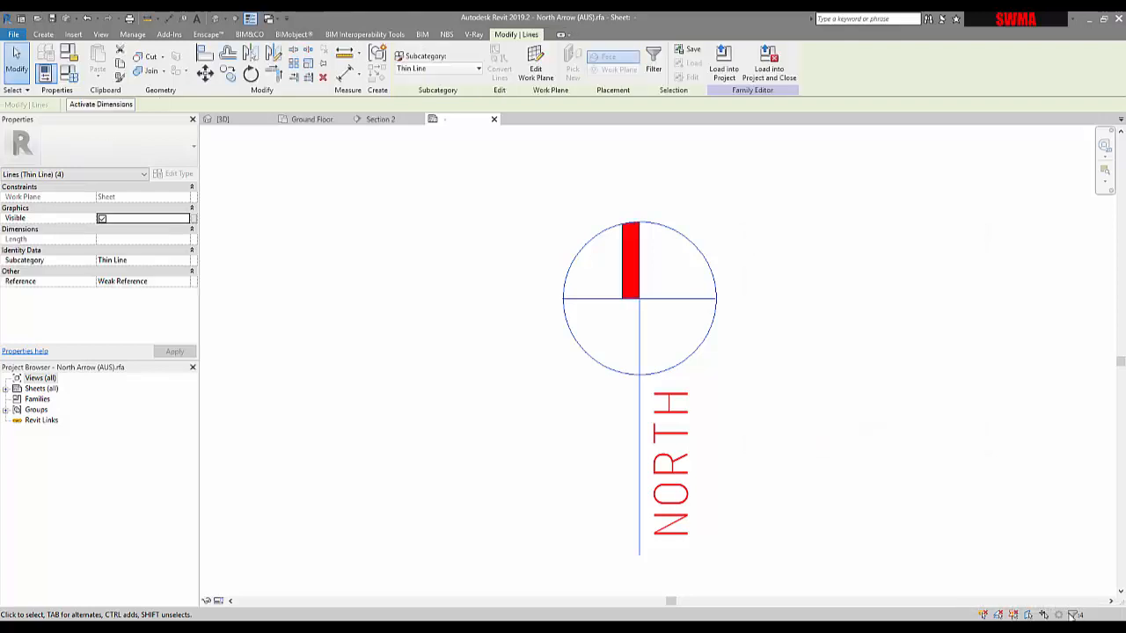
{"action": "left_click", "coordinate": [1073, 614]}
{"action": "left_click", "coordinate": [835, 433]}
Step: Switch the selected lines' subcategory to North Line, then back to Thin Line
{"action": "left_click", "coordinate": [93, 175]}
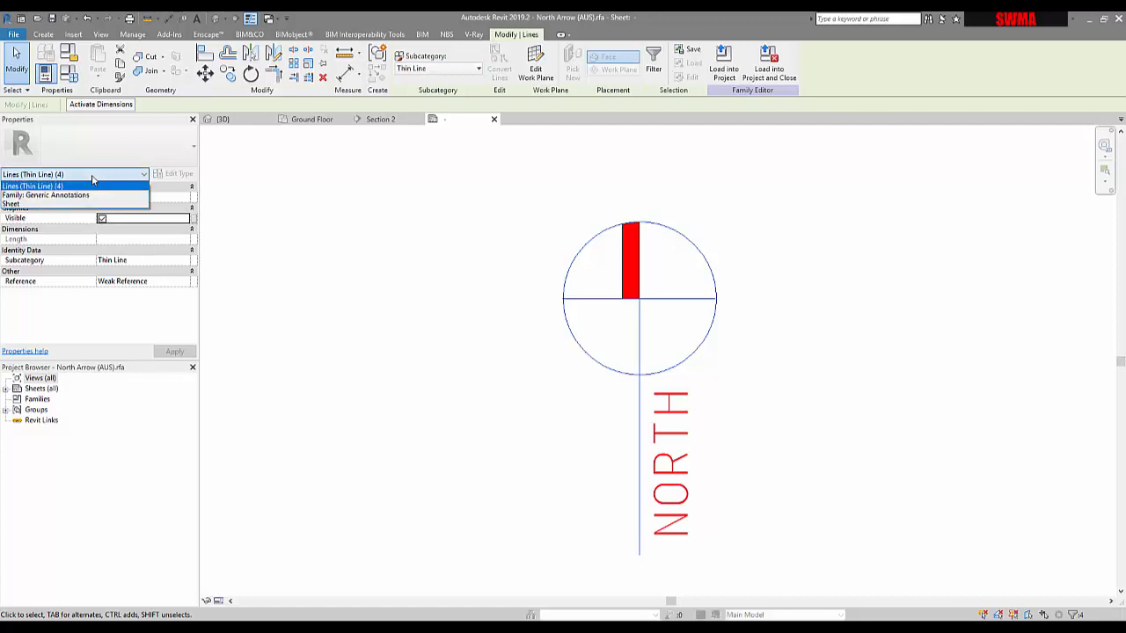
{"action": "left_click", "coordinate": [93, 175]}
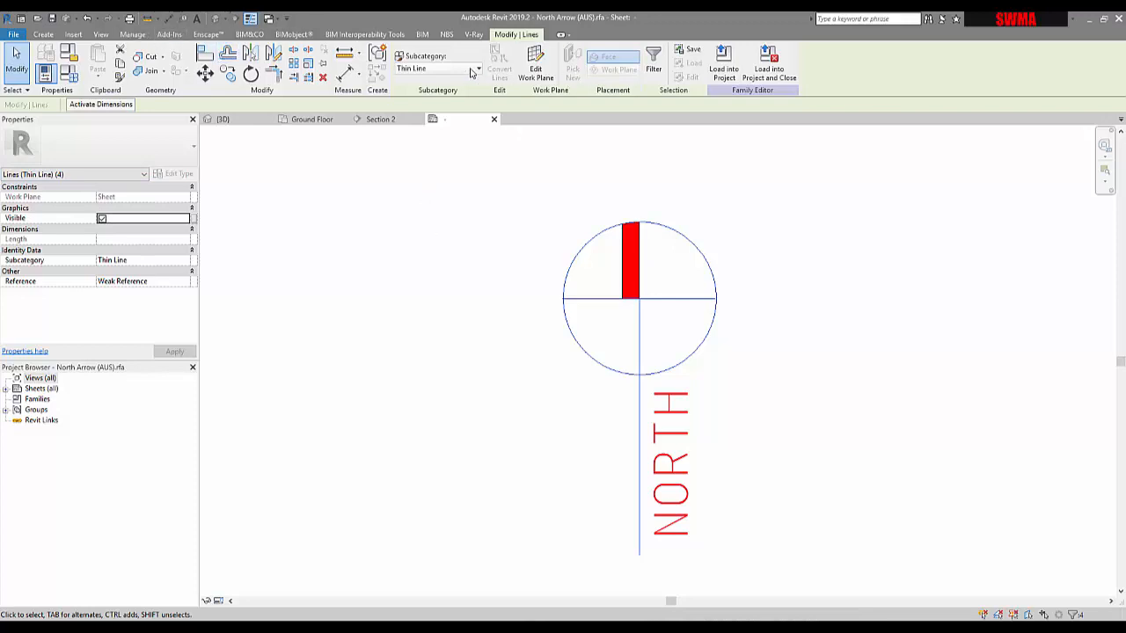
{"action": "left_click", "coordinate": [435, 68]}
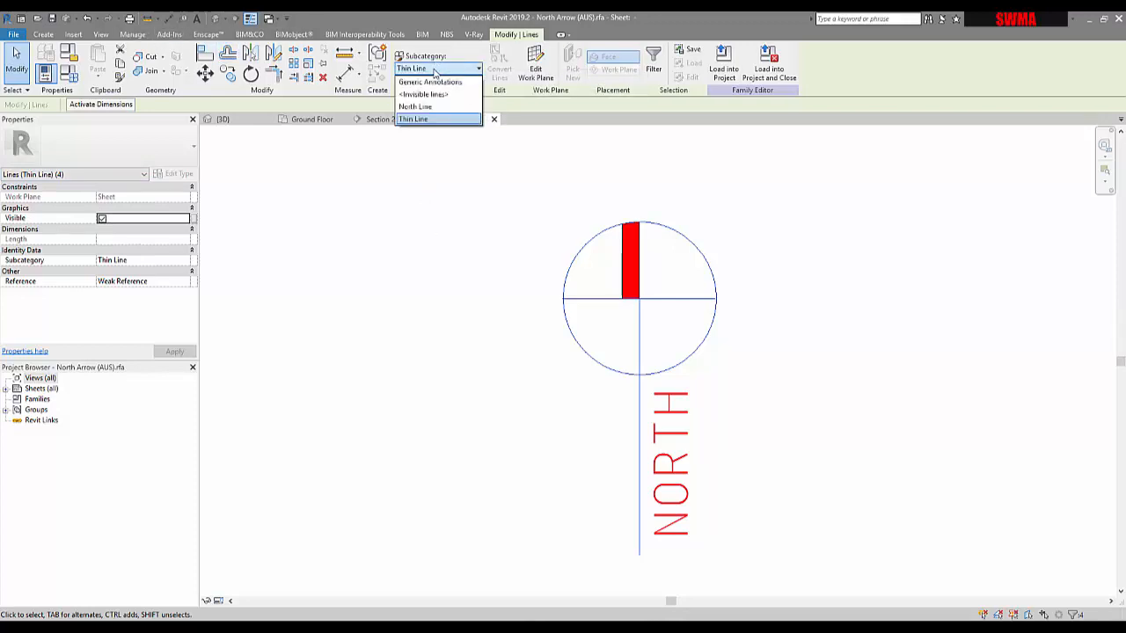
{"action": "left_click", "coordinate": [435, 69]}
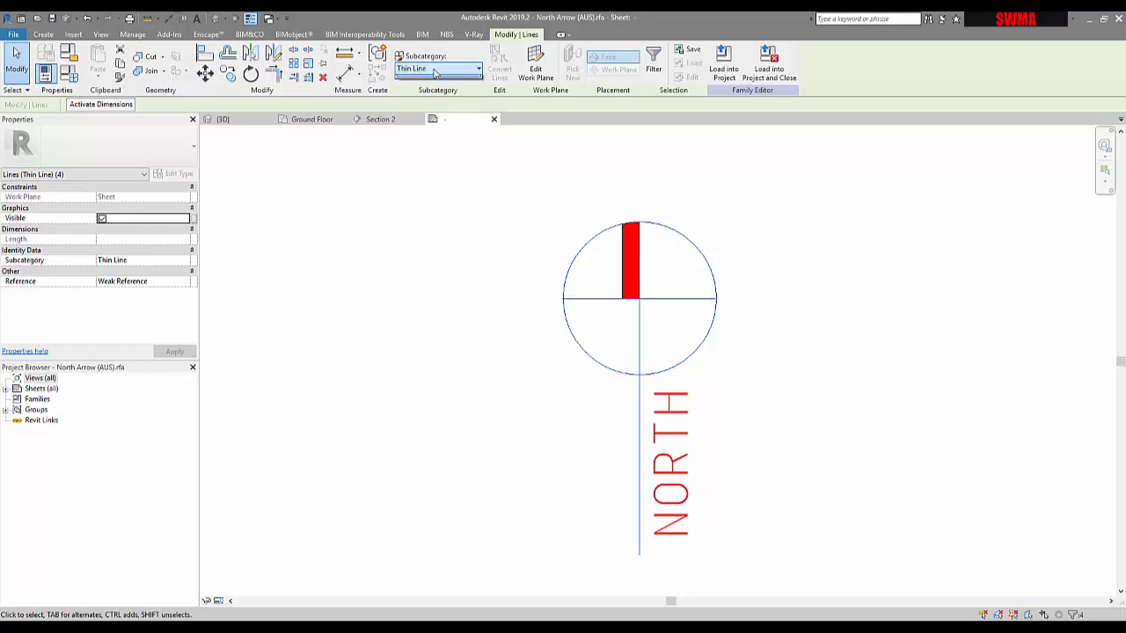
{"action": "left_click", "coordinate": [435, 69]}
{"action": "left_click", "coordinate": [431, 107]}
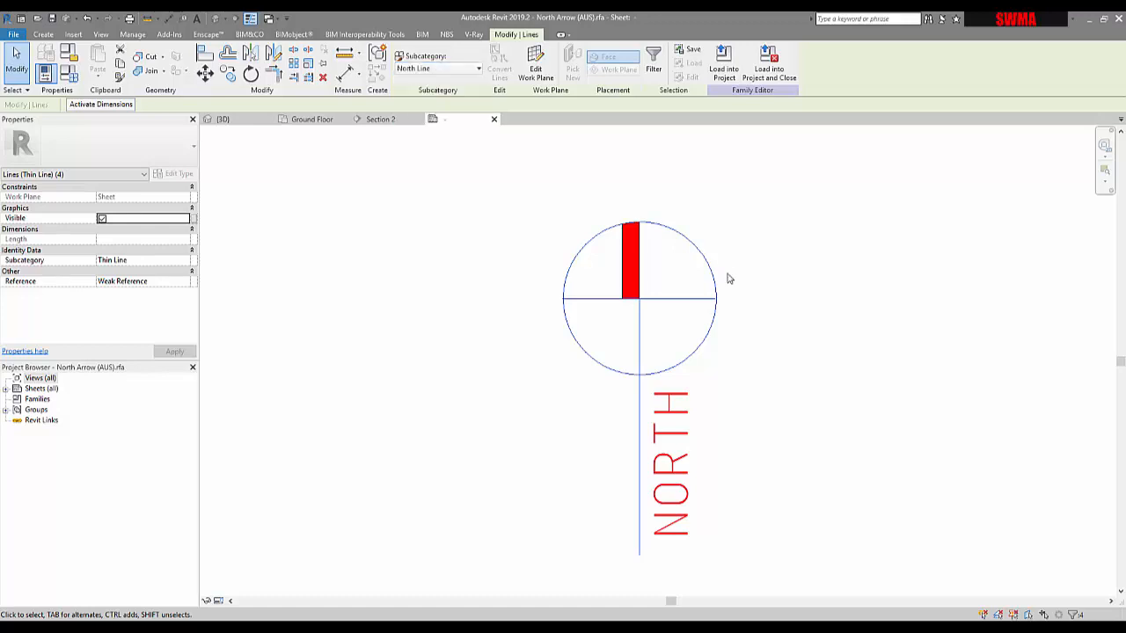
{"action": "left_click", "coordinate": [422, 70]}
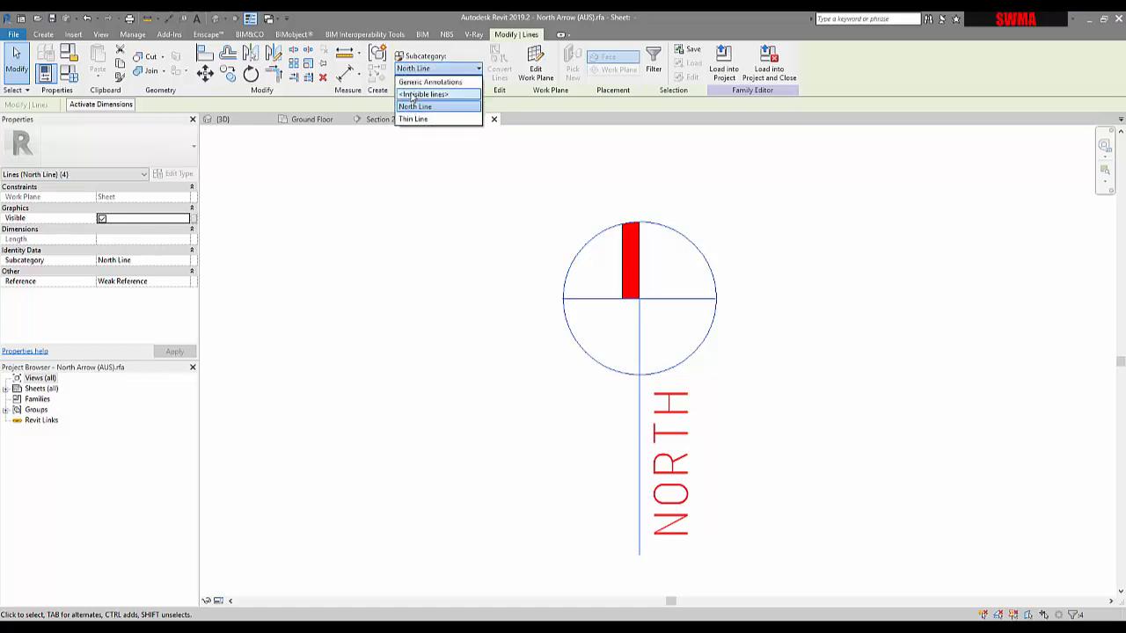
{"action": "left_click", "coordinate": [413, 119]}
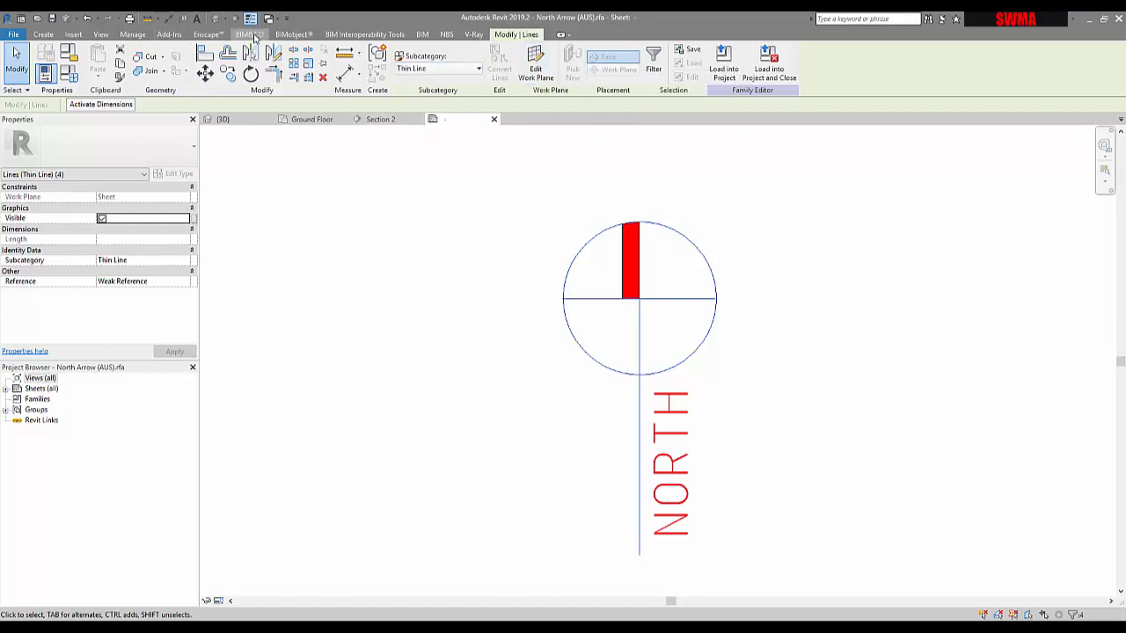
Step: Set the Thin Line subcategory's line colour to red in Object Styles
{"action": "left_click", "coordinate": [132, 33]}
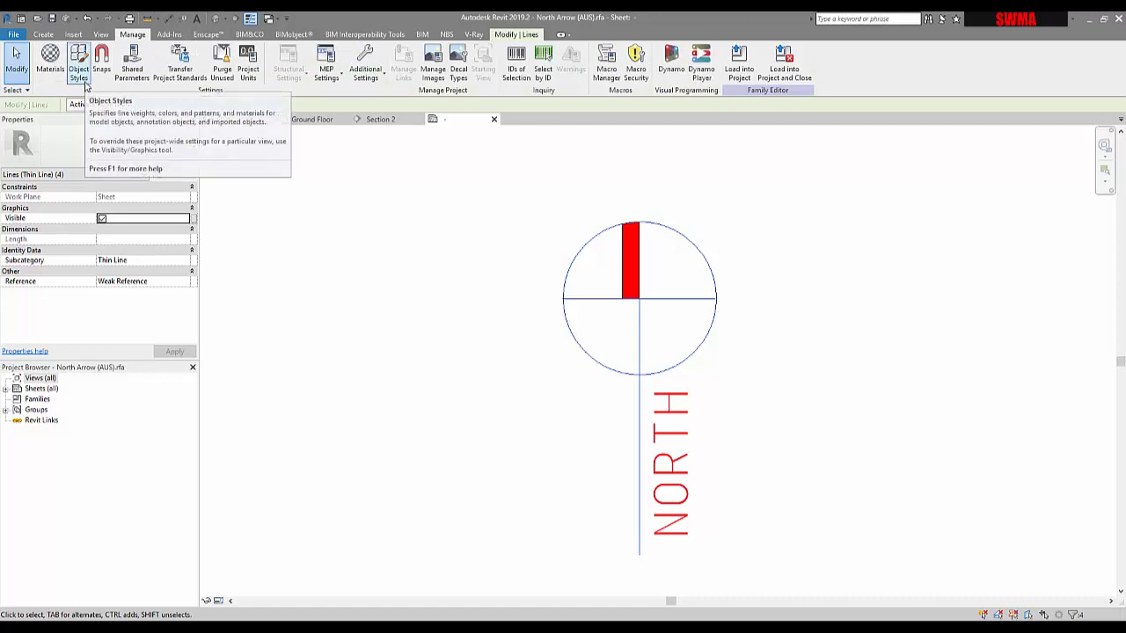
{"action": "left_click", "coordinate": [83, 80]}
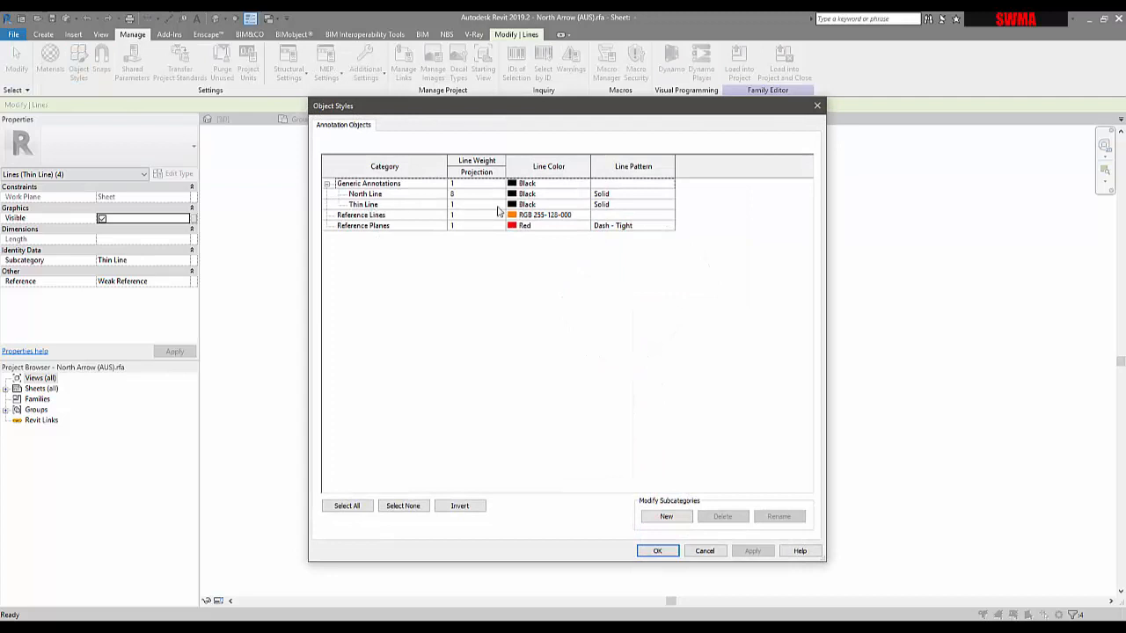
{"action": "left_click", "coordinate": [530, 205]}
{"action": "left_click", "coordinate": [529, 205]}
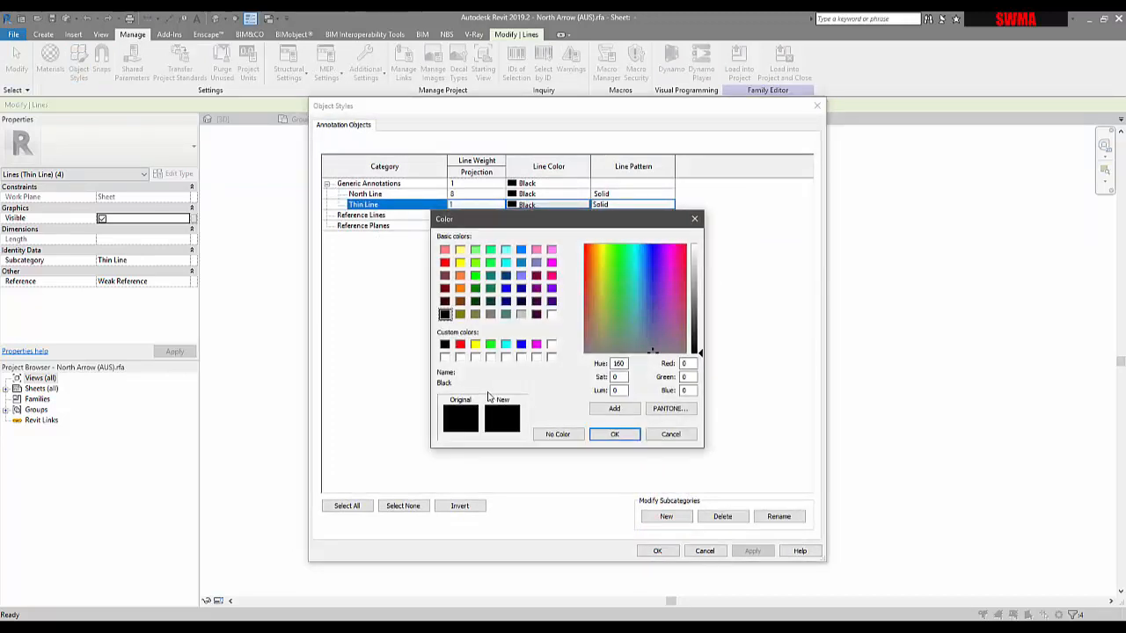
{"action": "left_click", "coordinate": [459, 344]}
{"action": "left_click", "coordinate": [621, 436]}
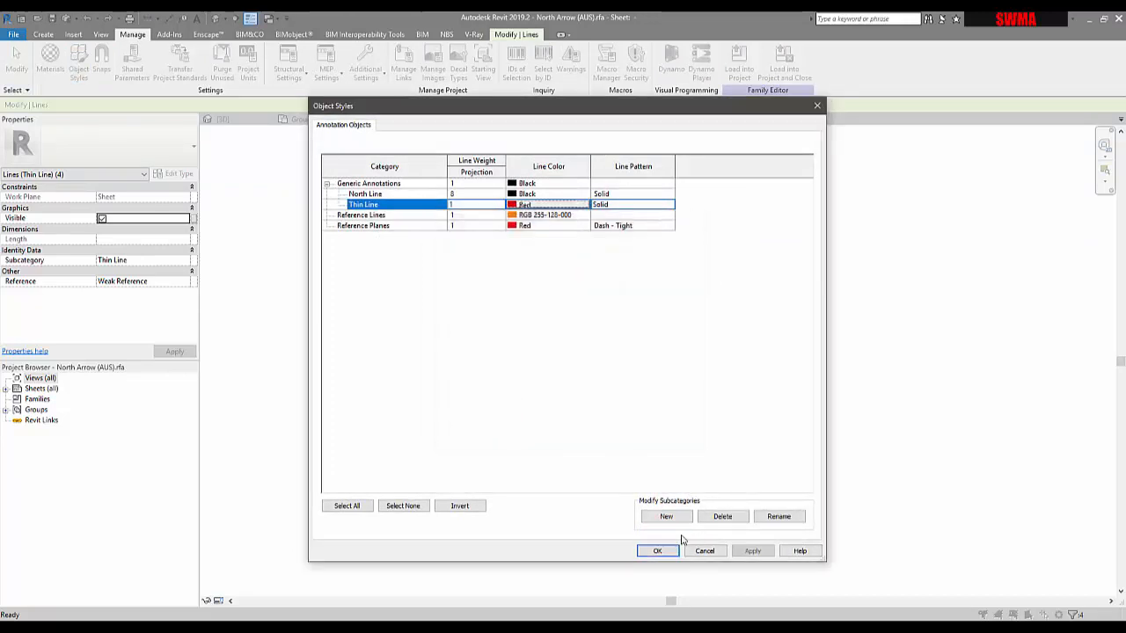
{"action": "left_click", "coordinate": [749, 551]}
{"action": "left_click", "coordinate": [666, 550]}
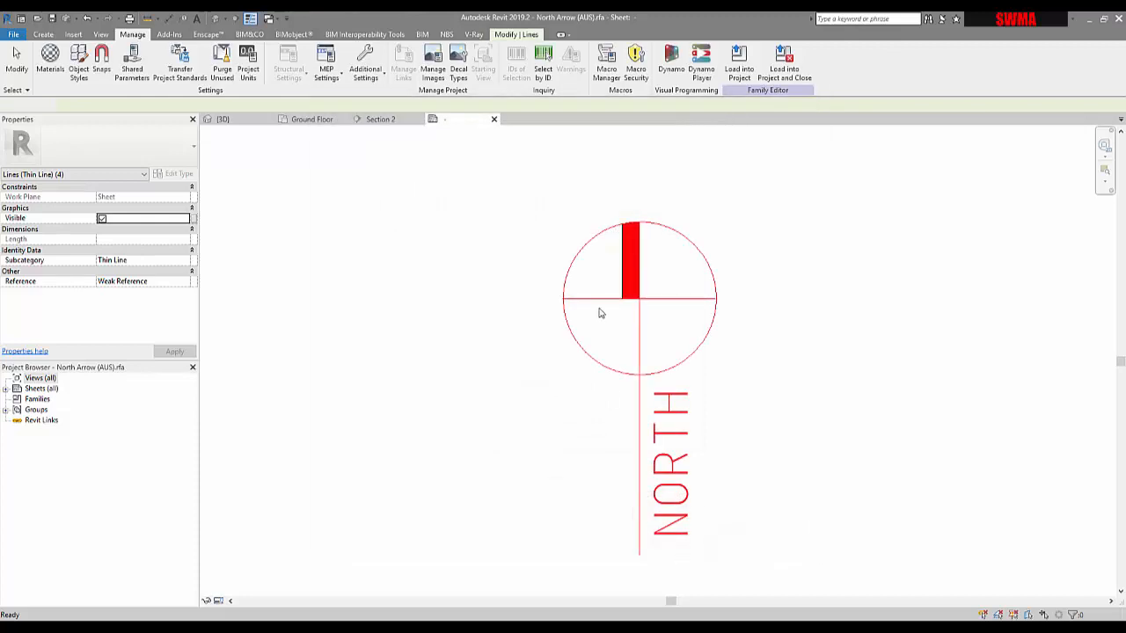
{"action": "scroll", "coordinate": [625, 269], "scroll_direction": "up", "scroll_amount": 1}
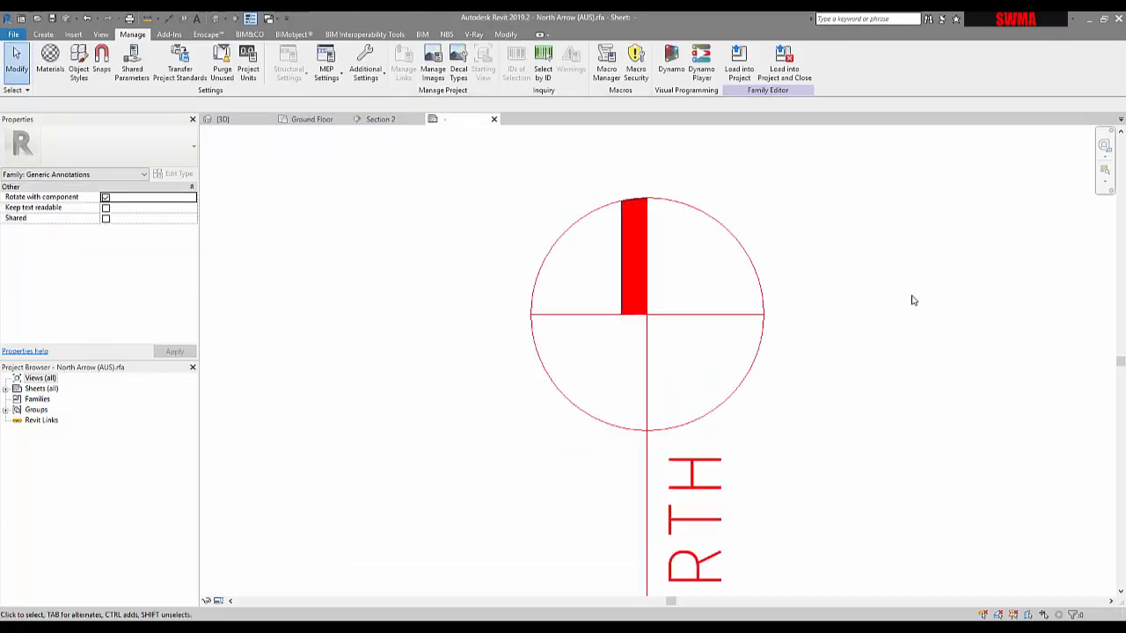
{"action": "scroll", "coordinate": [913, 300], "scroll_direction": "down", "scroll_amount": 1}
{"action": "scroll", "coordinate": [948, 340], "scroll_direction": "down", "scroll_amount": 1}
{"action": "middle_click_drag", "start_coordinate": [947, 339], "coordinate": [880, 334]}
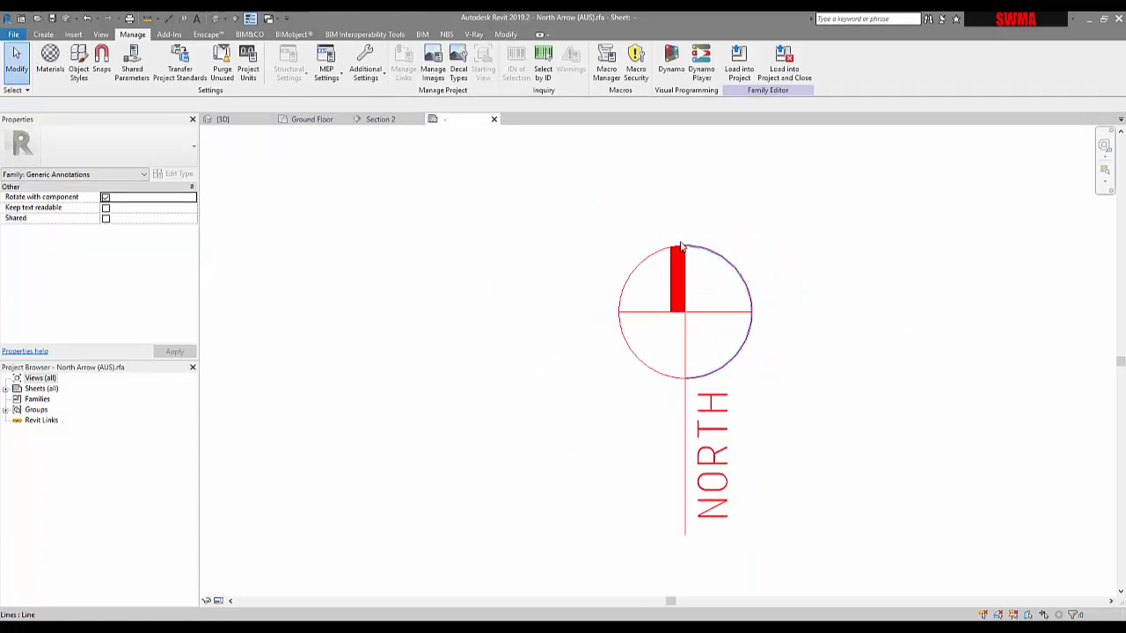
Step: Load the edited North Arrow family into the project without saving it, overwriting the existing version
{"action": "middle_click_drag", "start_coordinate": [631, 214], "coordinate": [574, 191]}
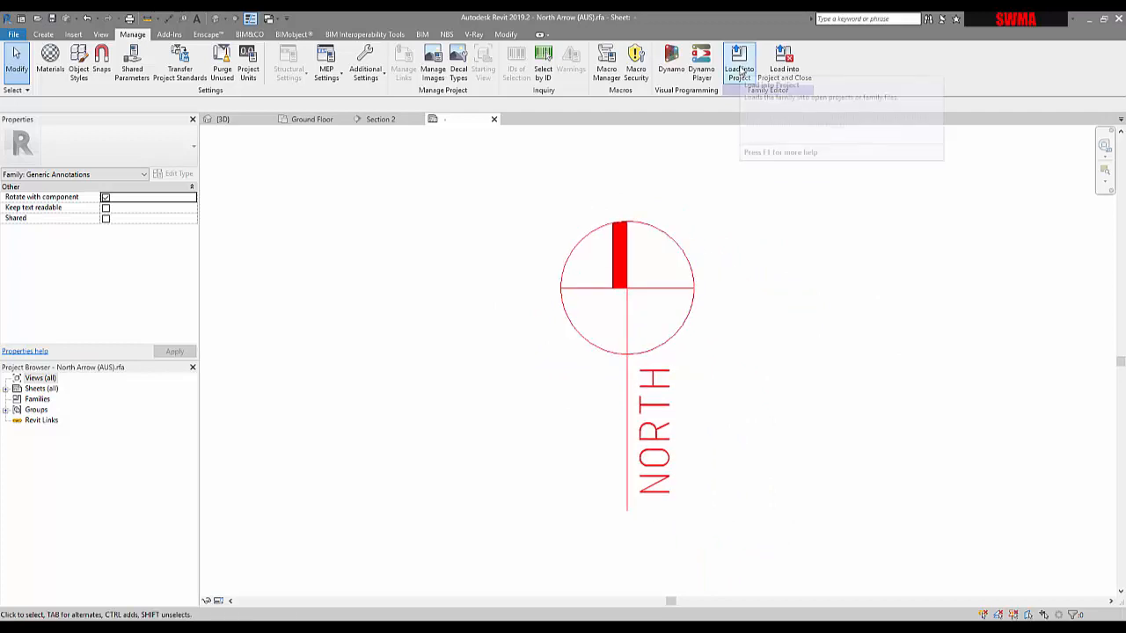
{"action": "left_click", "coordinate": [784, 77]}
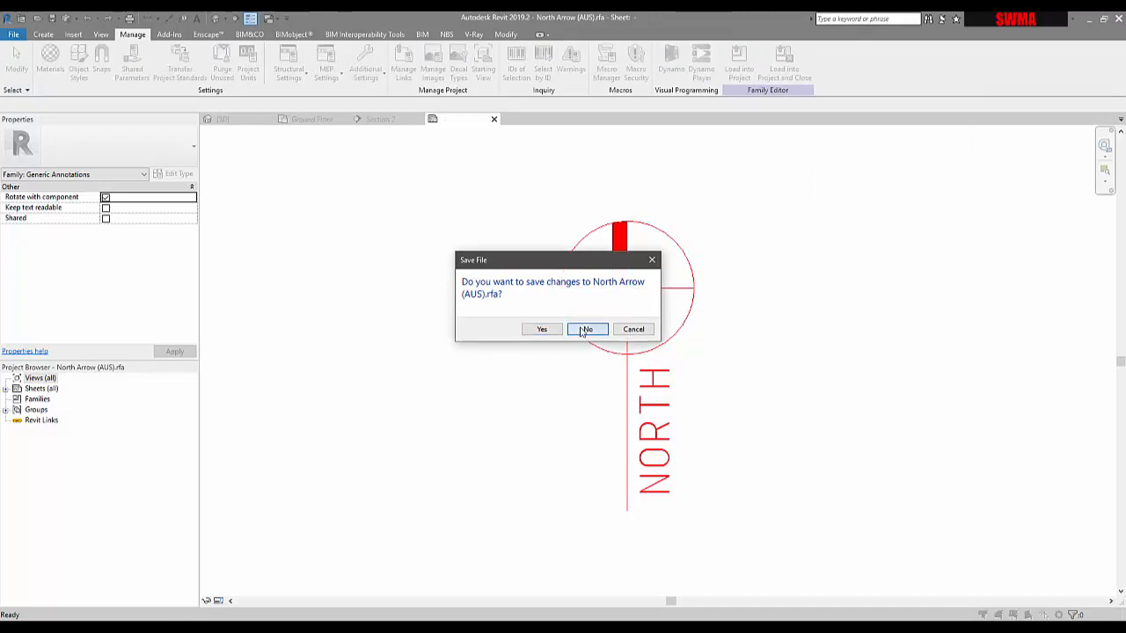
{"action": "left_click", "coordinate": [584, 330]}
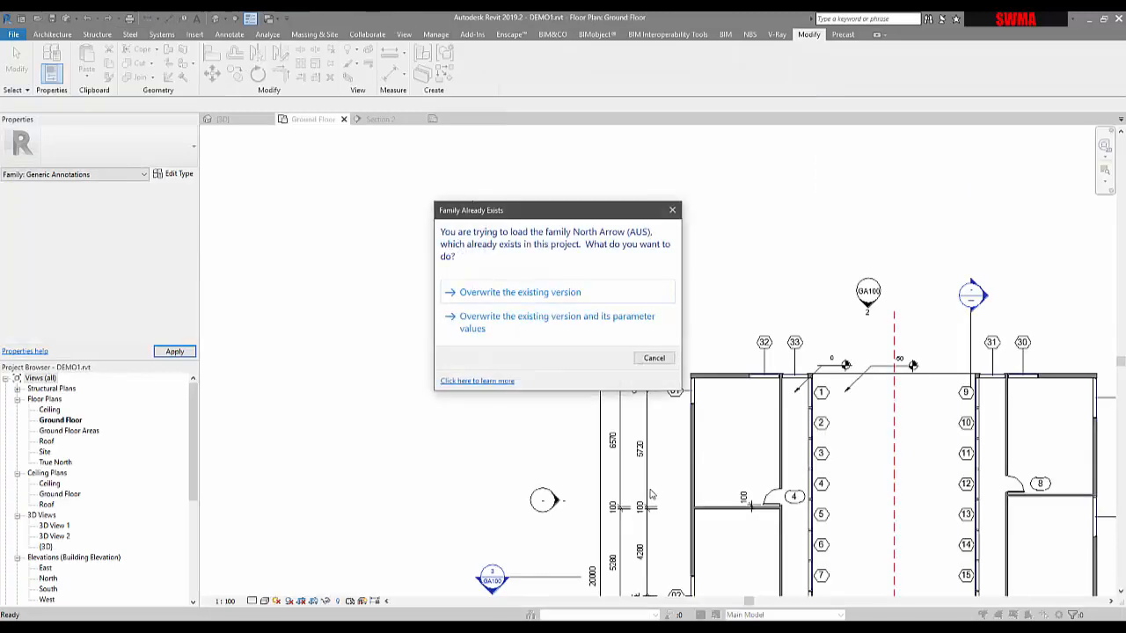
{"action": "left_click", "coordinate": [528, 330]}
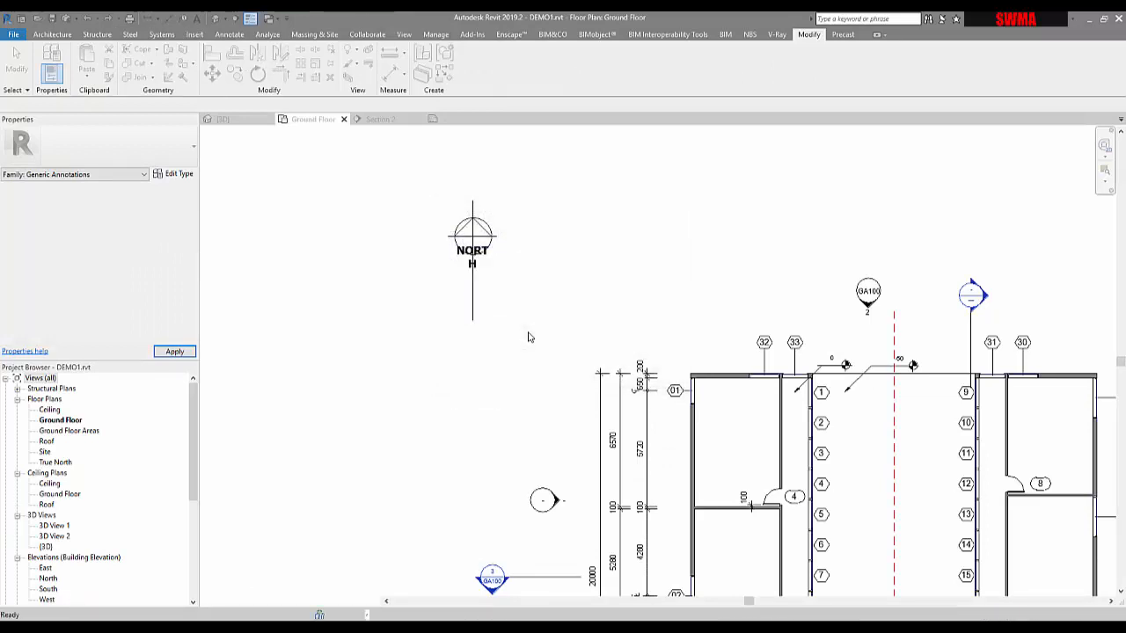
Step: Inspect the reloaded north arrow on the Ground Floor plan and open its type properties
{"action": "scroll", "coordinate": [459, 225], "scroll_direction": "up", "scroll_amount": 5}
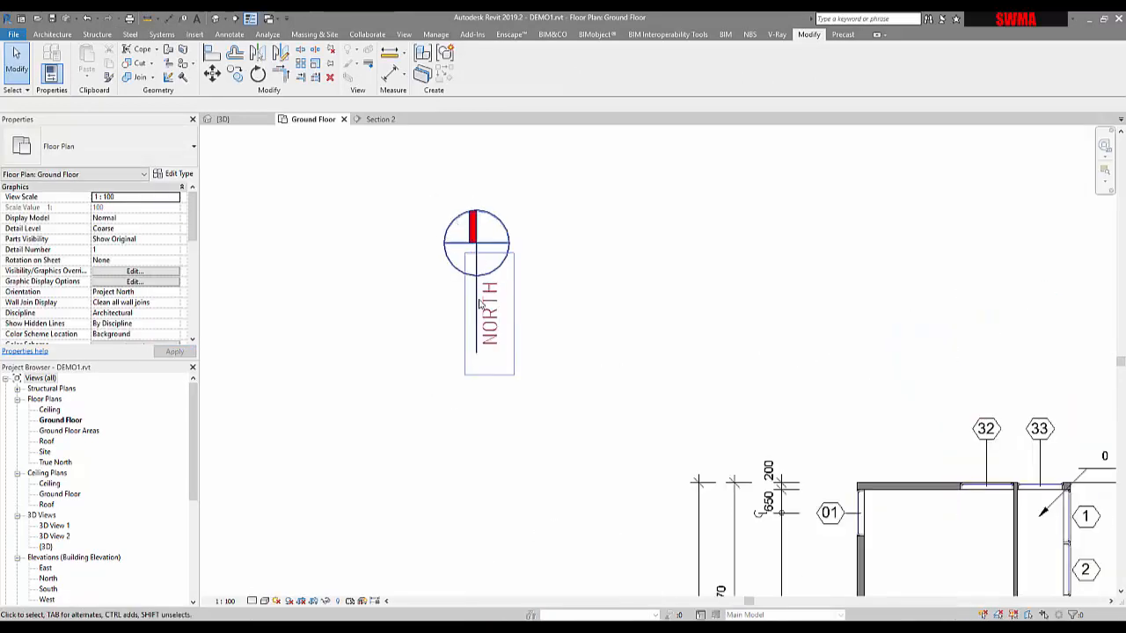
{"action": "left_click", "coordinate": [453, 194]}
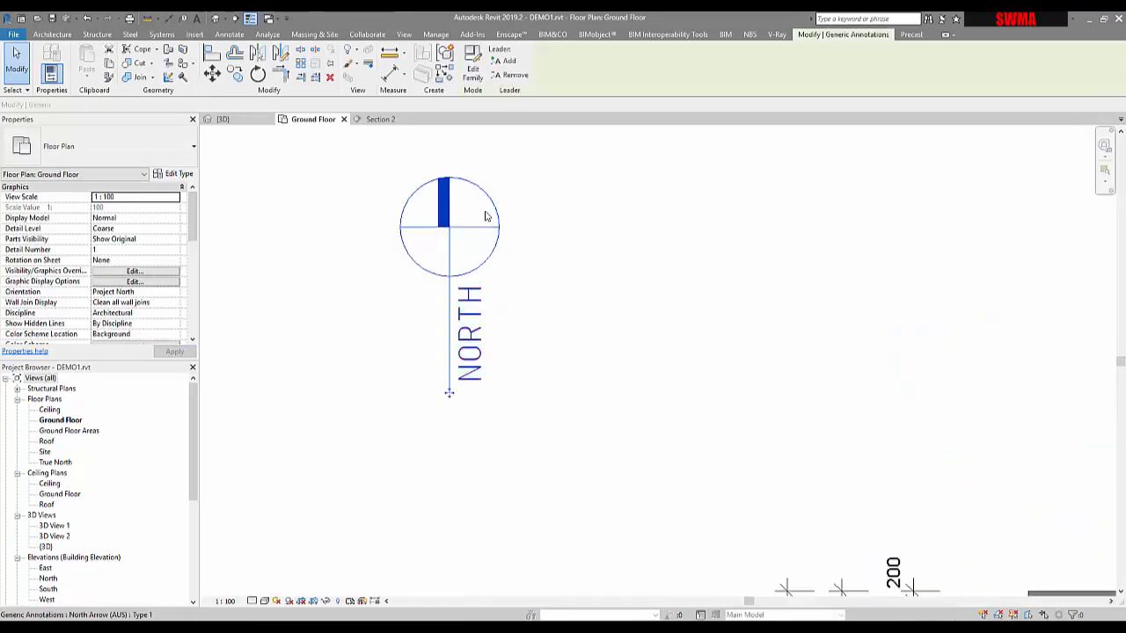
{"action": "left_click", "coordinate": [498, 257]}
{"action": "middle_click_drag", "start_coordinate": [482, 231], "coordinate": [495, 341]}
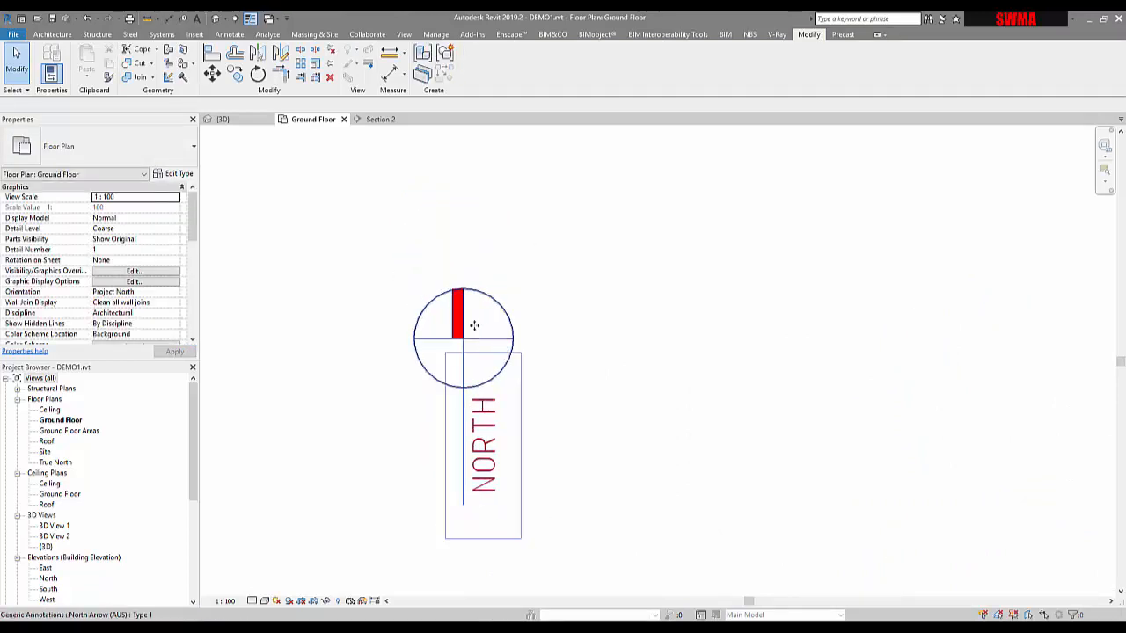
{"action": "left_click", "coordinate": [470, 322]}
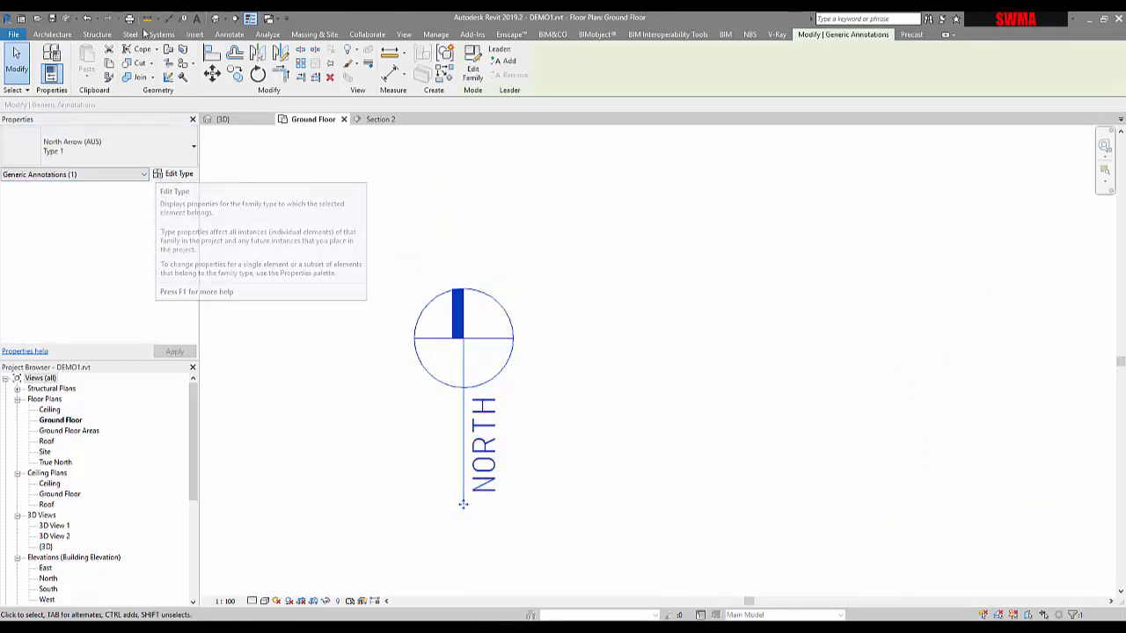
{"action": "left_click", "coordinate": [174, 174]}
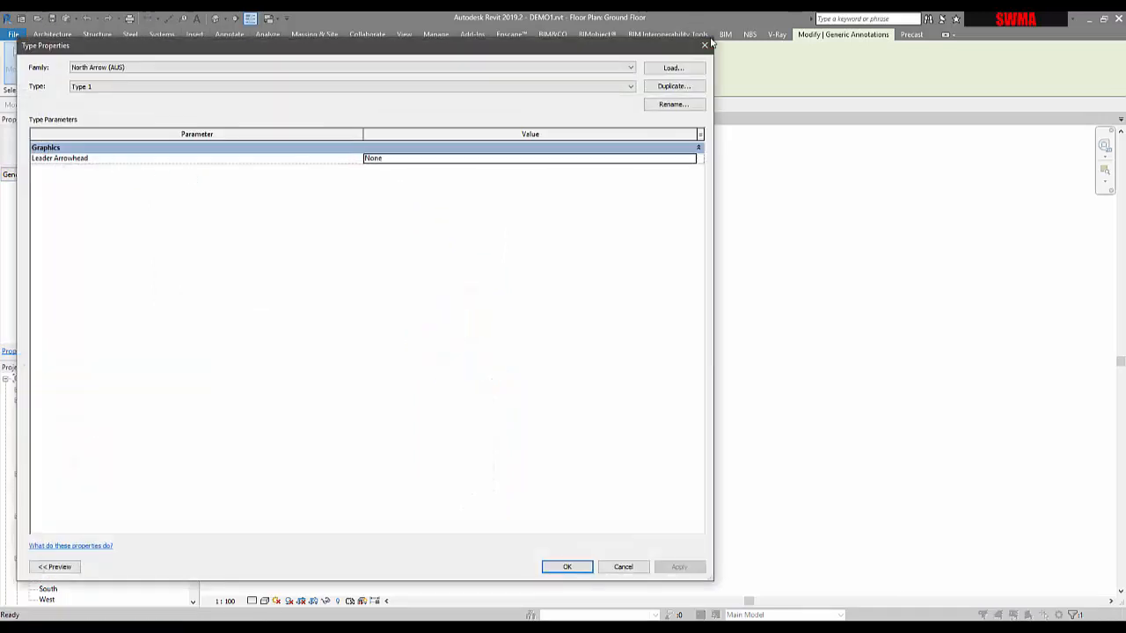
{"action": "left_click", "coordinate": [705, 44]}
{"action": "left_click", "coordinate": [545, 306]}
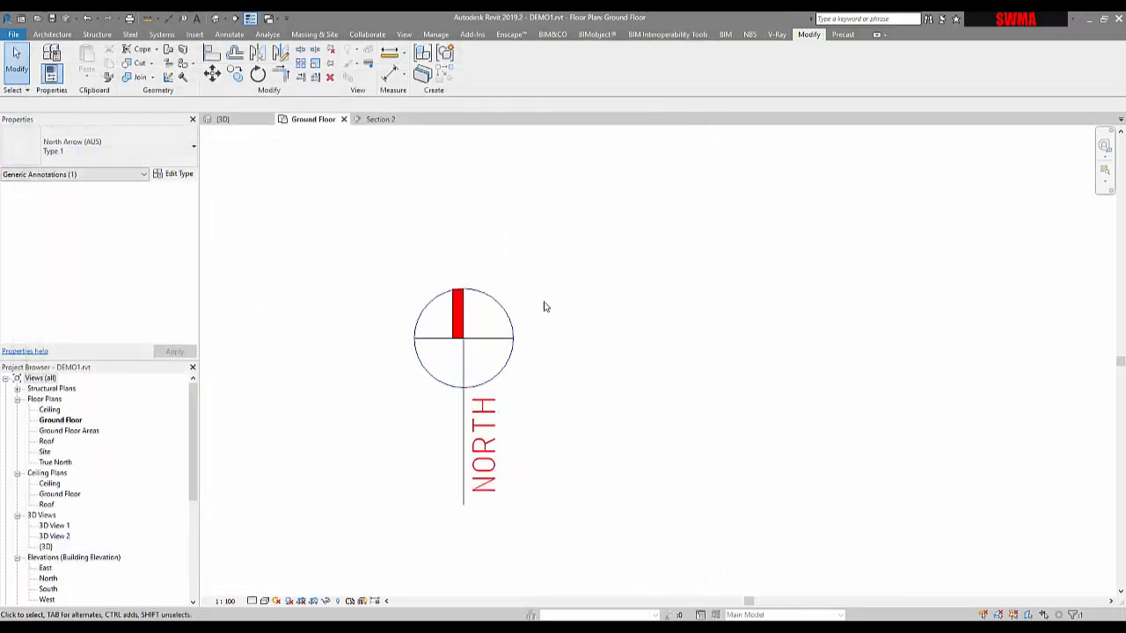
Step: Review the north arrow's appearance and placement relative to the whole Ground Floor plan
{"action": "left_click", "coordinate": [440, 294]}
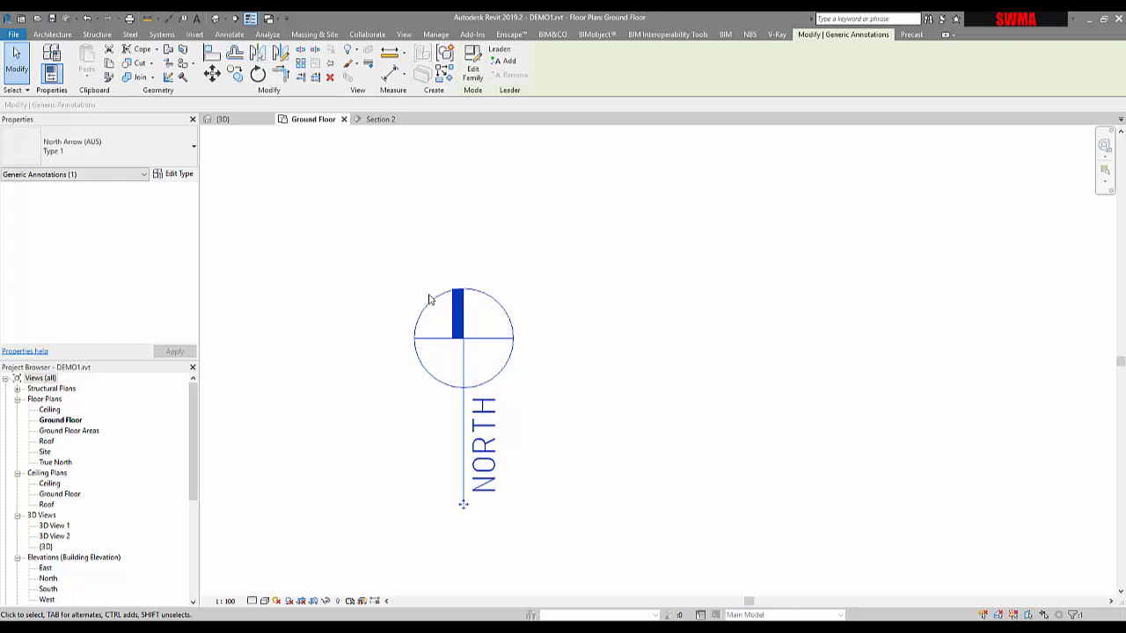
{"action": "left_click", "coordinate": [432, 252]}
{"action": "scroll", "coordinate": [522, 343], "scroll_direction": "down", "scroll_amount": 4}
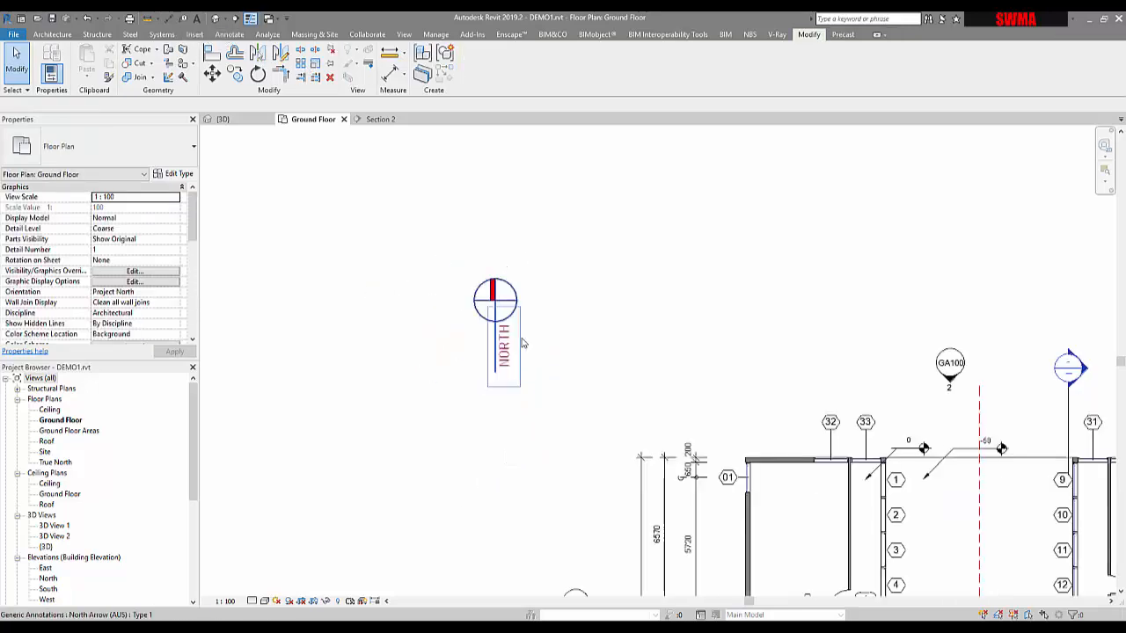
{"action": "middle_click_drag", "start_coordinate": [556, 413], "coordinate": [473, 418]}
{"action": "left_click", "coordinate": [439, 380]}
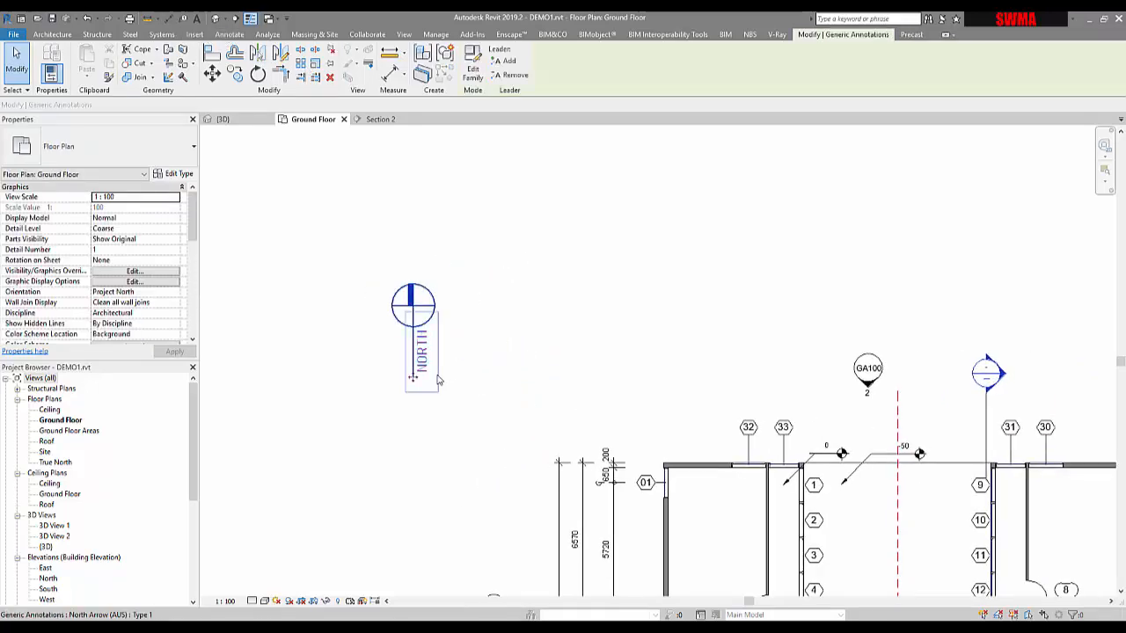
{"action": "scroll", "coordinate": [439, 380], "scroll_direction": "down", "scroll_amount": 2}
{"action": "left_click", "coordinate": [294, 357]}
{"action": "middle_click_drag", "start_coordinate": [324, 382], "coordinate": [347, 296]}
{"action": "scroll", "coordinate": [284, 313], "scroll_direction": "down", "scroll_amount": 1}
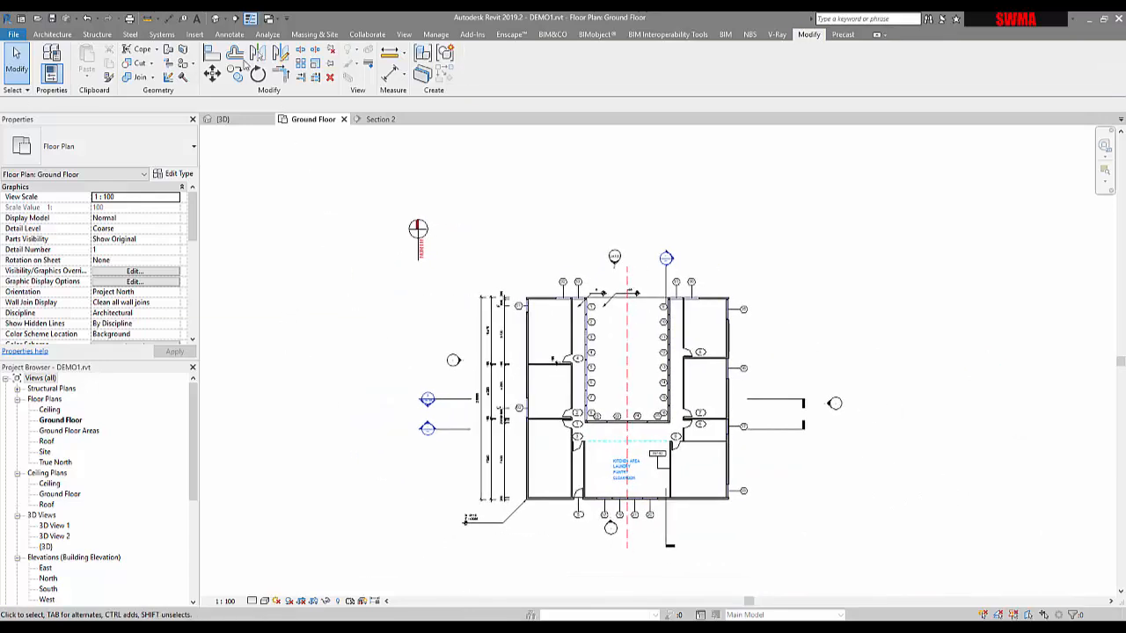
{"action": "left_click", "coordinate": [230, 34]}
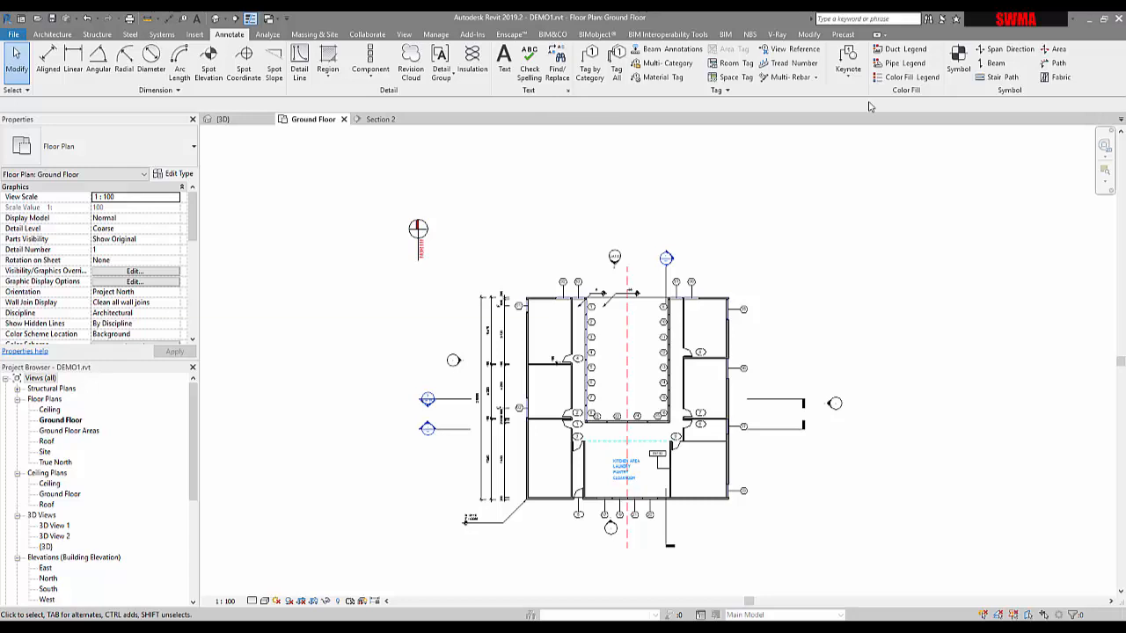
{"action": "left_click", "coordinate": [419, 242]}
{"action": "left_click", "coordinate": [387, 252]}
{"action": "scroll", "coordinate": [422, 251], "scroll_direction": "up", "scroll_amount": 2}
{"action": "scroll", "coordinate": [431, 233], "scroll_direction": "up", "scroll_amount": 2}
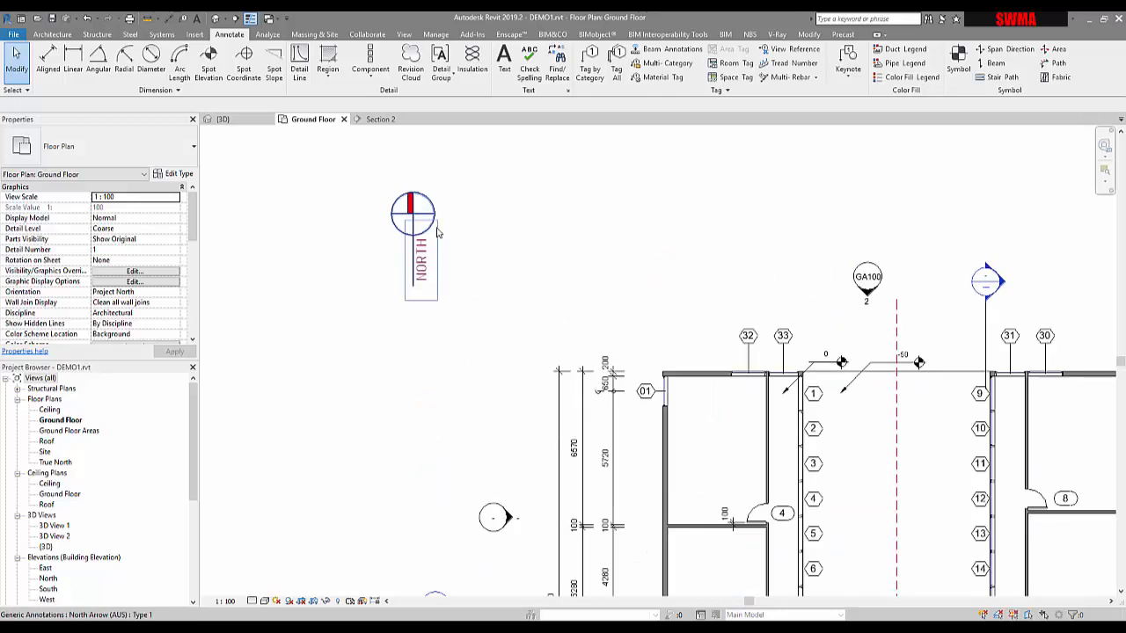
{"action": "scroll", "coordinate": [437, 233], "scroll_direction": "down", "scroll_amount": 4}
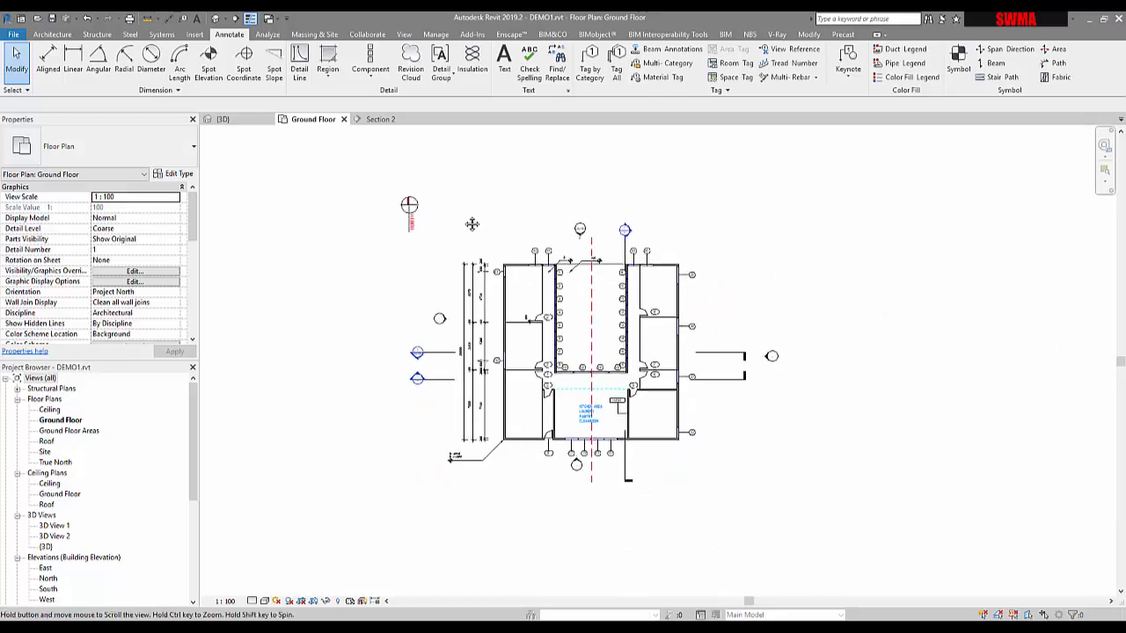